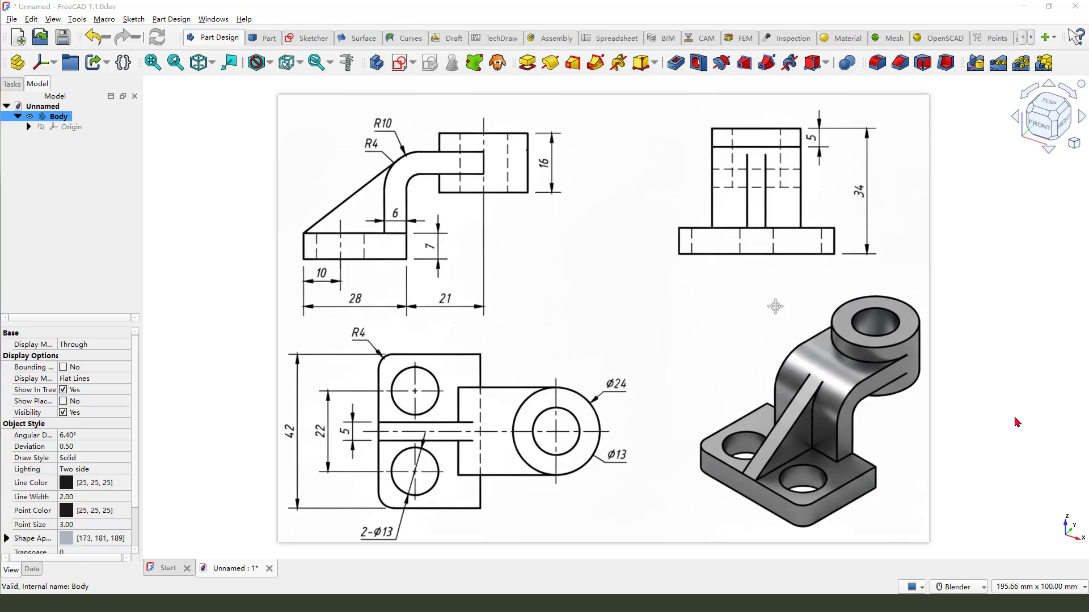
{"action": "mouse_move", "coordinate": [885, 508]}
{"action": "left_mouse_down"}
{"action": "mouse_move", "coordinate": [737, 513]}
{"action": "mouse_move", "coordinate": [907, 252]}
{"action": "mouse_move", "coordinate": [834, 508]}
{"action": "mouse_move", "coordinate": [814, 495]}
{"action": "left_mouse_up"}
{"action": "mouse_move", "coordinate": [643, 346]}
{"action": "left_mouse_down"}
{"action": "mouse_move", "coordinate": [226, 138]}
{"action": "mouse_move", "coordinate": [110, 50]}
{"action": "left_mouse_up"}
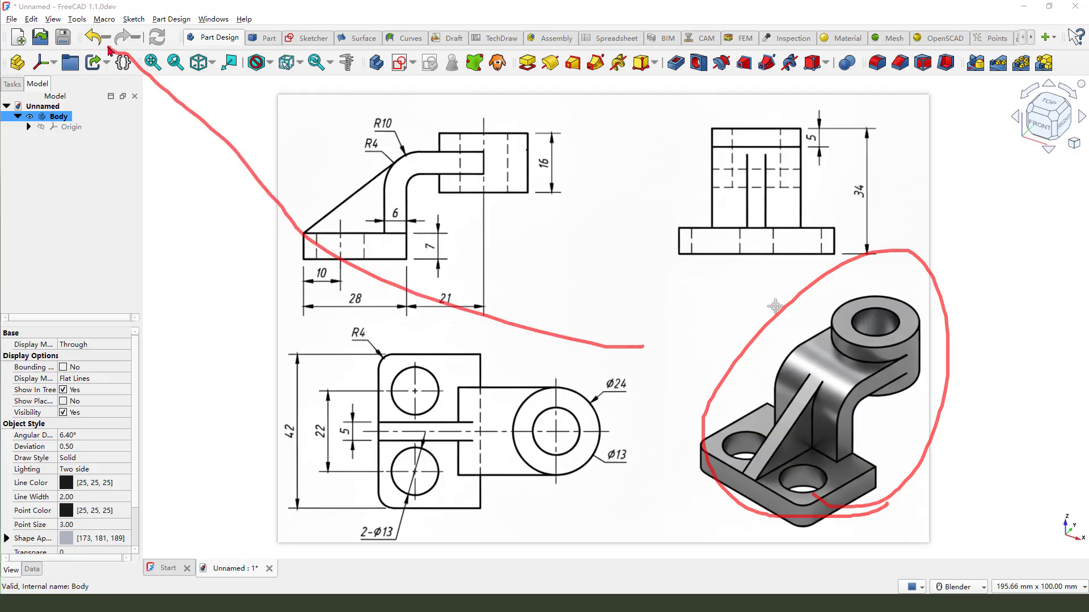
{"action": "left_click_drag", "start_coordinate": [78, 15], "coordinate": [119, 8]}
{"action": "key", "text": "Escape"}
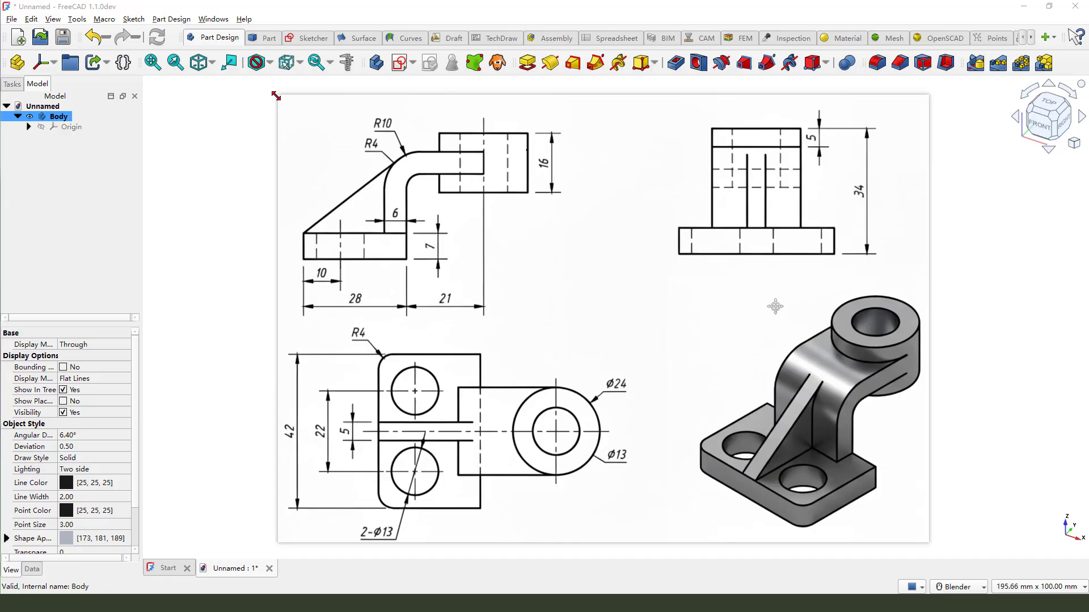
Step: Shrink the reference drawing and move it aside so the modelling area is free
{"action": "mouse_move", "coordinate": [276, 96]}
{"action": "left_mouse_down"}
{"action": "mouse_move", "coordinate": [596, 294]}
{"action": "mouse_move", "coordinate": [569, 291]}
{"action": "left_mouse_up"}
{"action": "mouse_move", "coordinate": [671, 365]}
{"action": "left_mouse_down"}
{"action": "mouse_move", "coordinate": [805, 386]}
{"action": "mouse_move", "coordinate": [825, 377]}
{"action": "mouse_move", "coordinate": [831, 429]}
{"action": "left_mouse_up"}
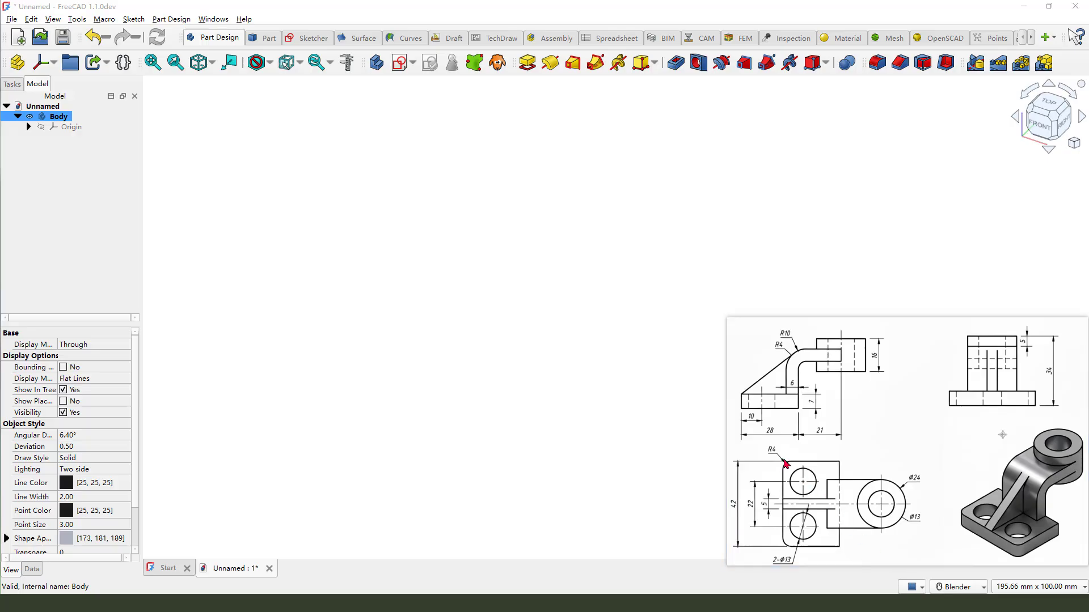
{"action": "mouse_move", "coordinate": [785, 463]}
{"action": "left_mouse_down"}
{"action": "mouse_move", "coordinate": [846, 463]}
{"action": "mouse_move", "coordinate": [842, 547]}
{"action": "mouse_move", "coordinate": [786, 548]}
{"action": "mouse_move", "coordinate": [788, 460]}
{"action": "left_mouse_up"}
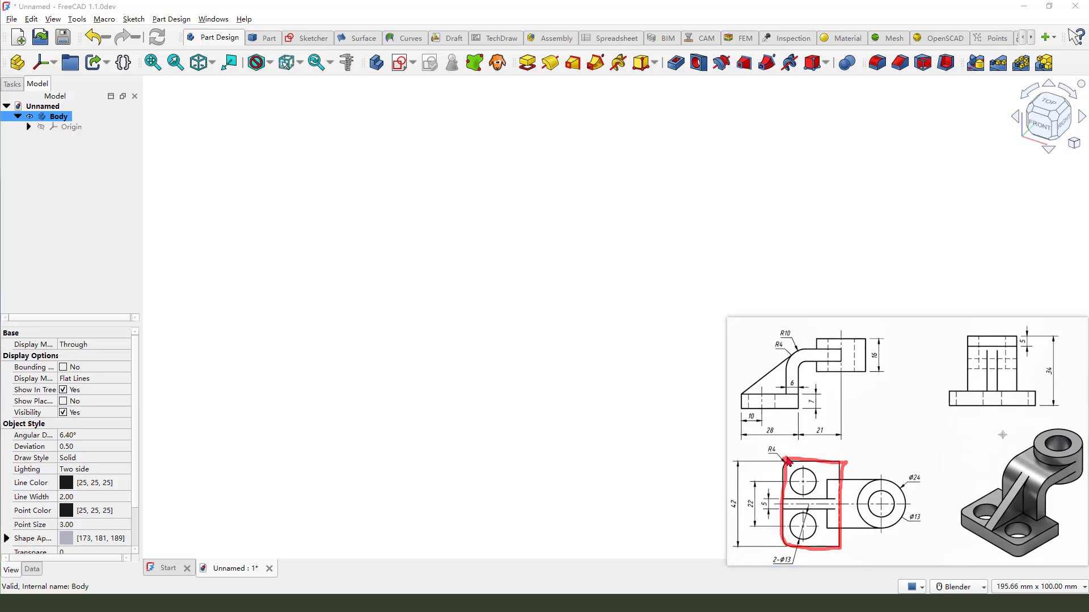
{"action": "left_click_drag", "start_coordinate": [860, 422], "coordinate": [850, 445]}
{"action": "key", "text": "Escape"}
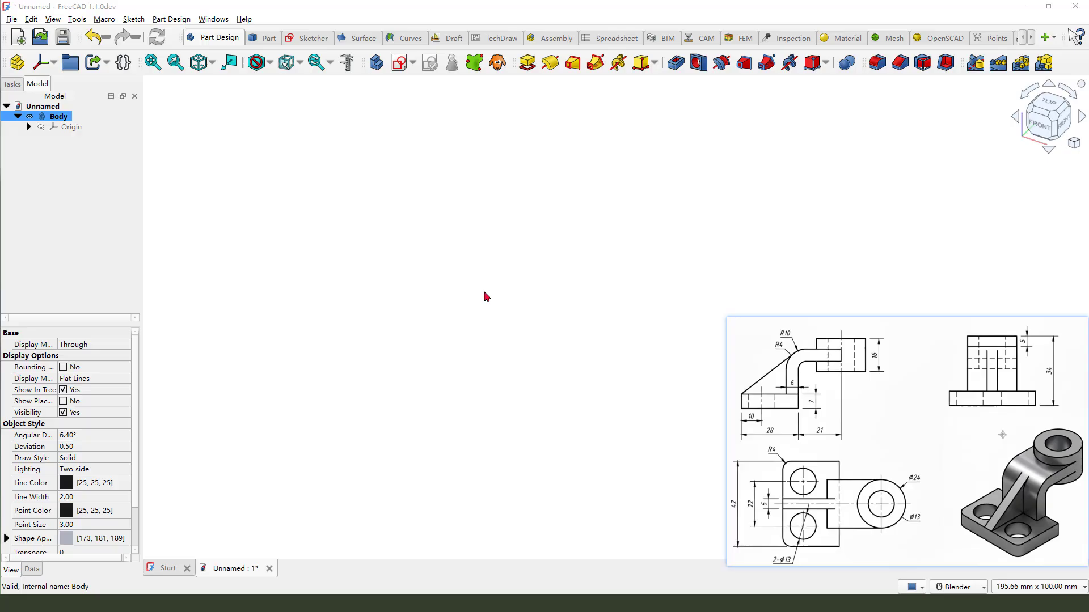
Step: Create a new sketch in the body on the XY base plane
{"action": "left_click", "coordinate": [400, 63]}
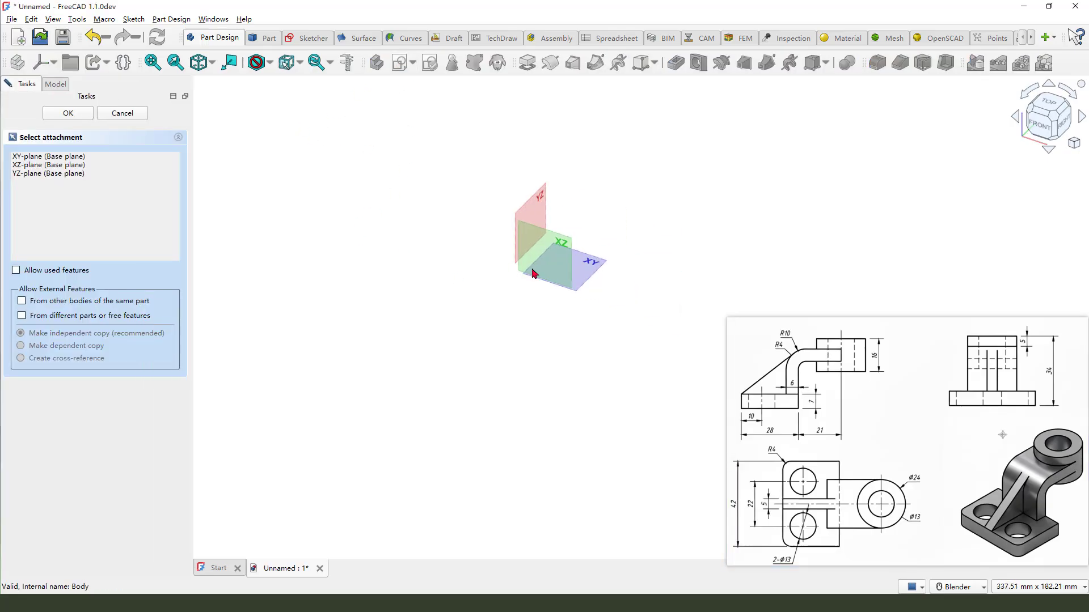
{"action": "mouse_move", "coordinate": [592, 239]}
{"action": "left_mouse_down"}
{"action": "mouse_move", "coordinate": [561, 277]}
{"action": "mouse_move", "coordinate": [595, 279]}
{"action": "left_mouse_up"}
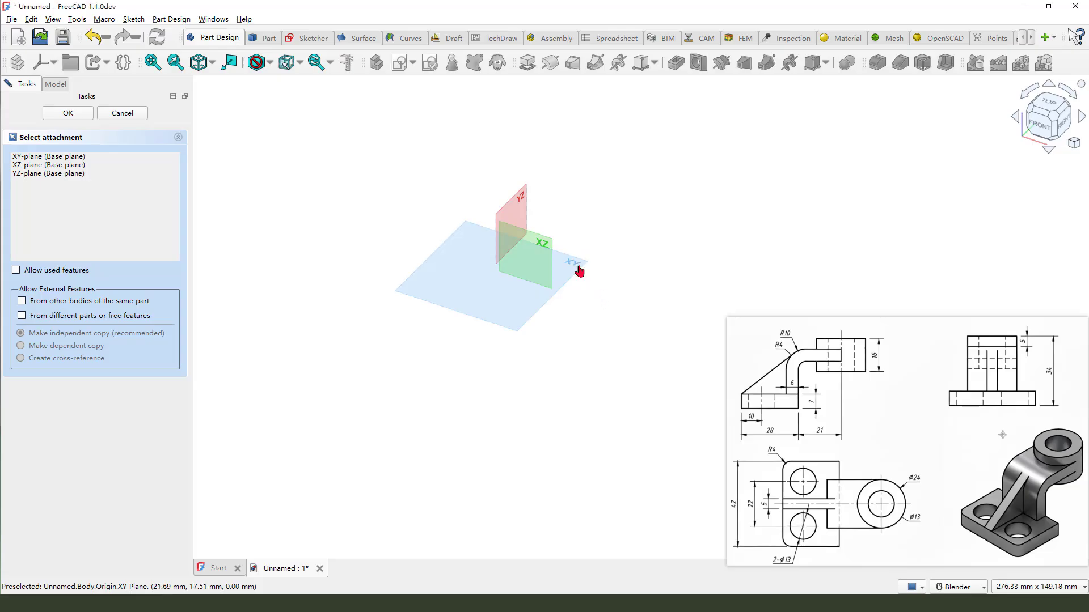
{"action": "left_click", "coordinate": [578, 270]}
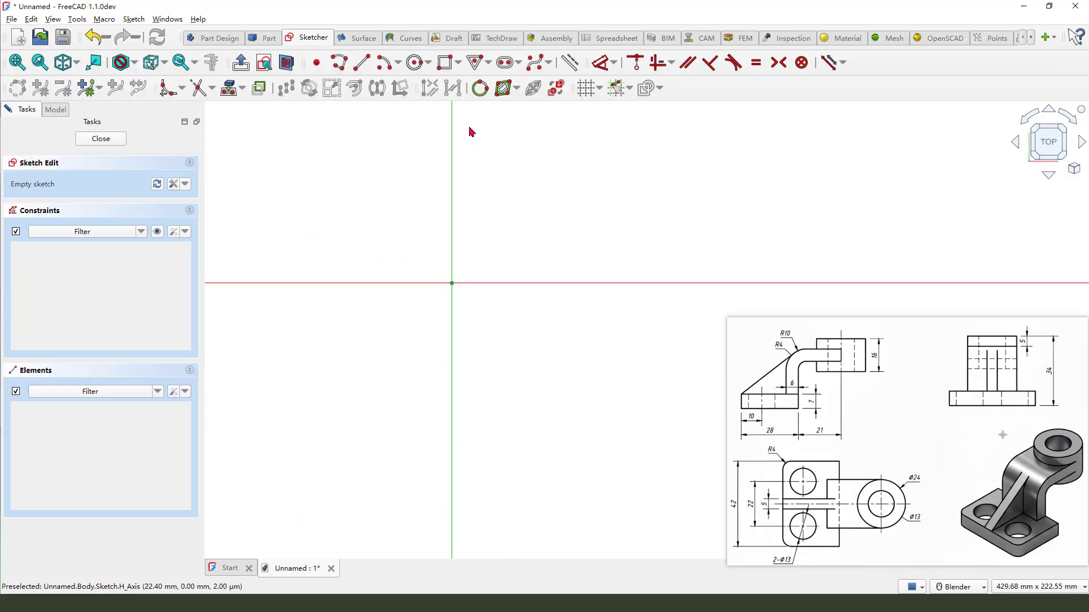
Step: Sketch a rectangle about 47 mm wide with one side on the vertical axis, spanning both sides of the horizontal axis
{"action": "left_click", "coordinate": [445, 63]}
{"action": "left_click", "coordinate": [452, 212]}
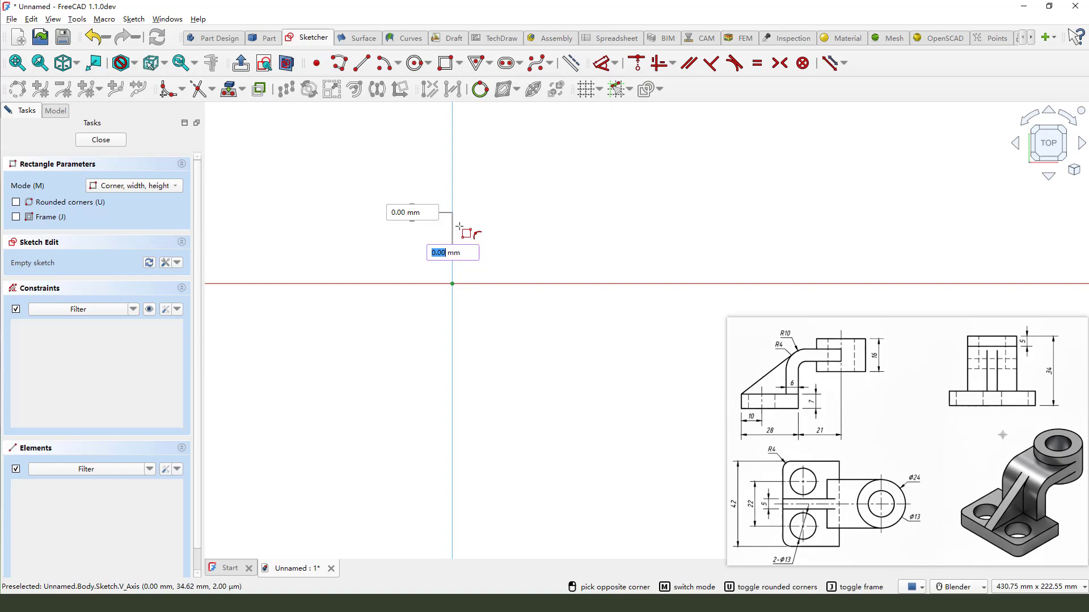
{"action": "left_click", "coordinate": [549, 385]}
{"action": "right_click", "coordinate": [598, 330]}
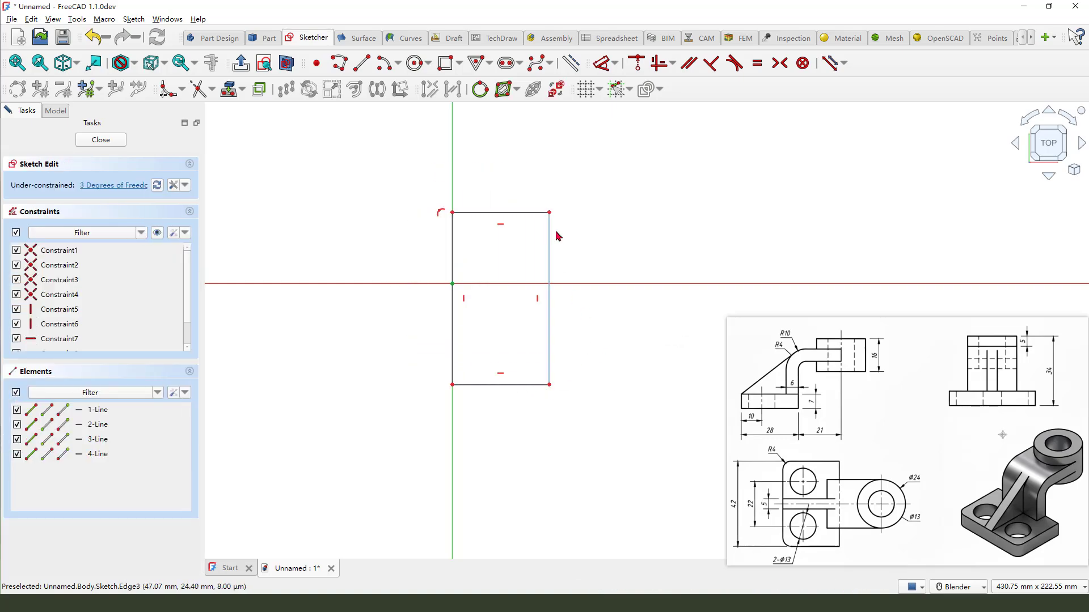
Step: Constrain the rectangle's two corners away from the vertical axis to be symmetric about the horizontal axis
{"action": "left_click", "coordinate": [549, 212]}
{"action": "left_click", "coordinate": [549, 386]}
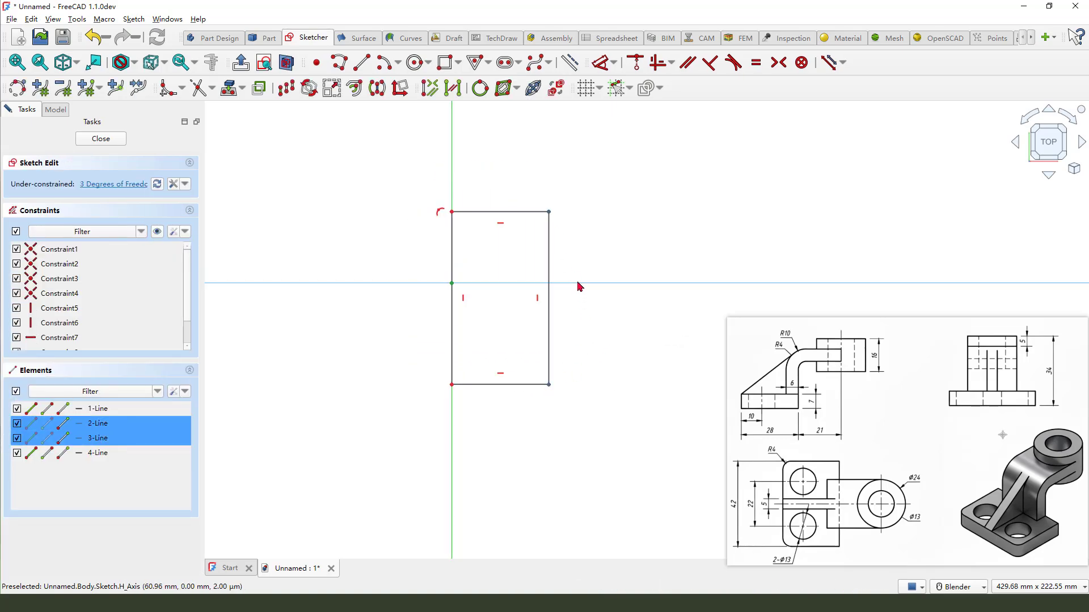
{"action": "left_click", "coordinate": [778, 62]}
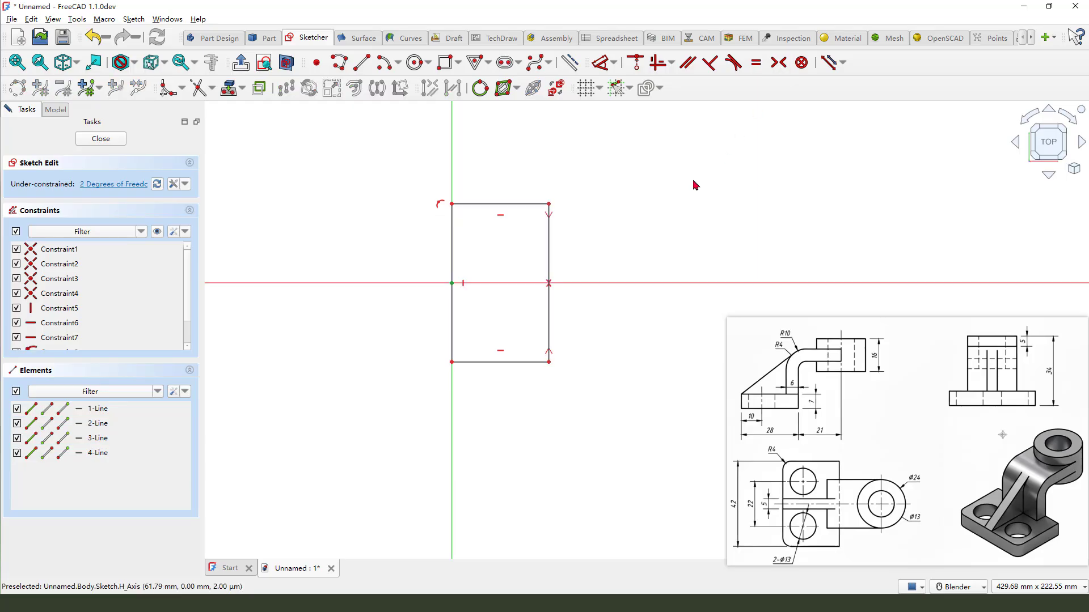
Step: Dimension the rectangle's upper edge with a length of 28 mm
{"action": "left_click", "coordinate": [600, 63]}
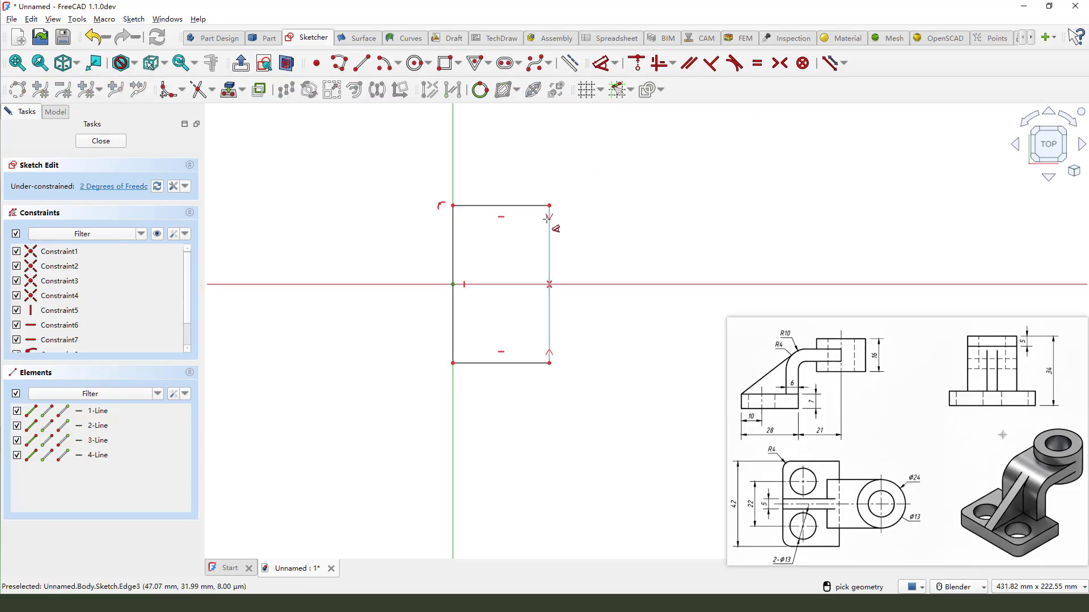
{"action": "left_click", "coordinate": [529, 211]}
{"action": "left_click", "coordinate": [499, 180]}
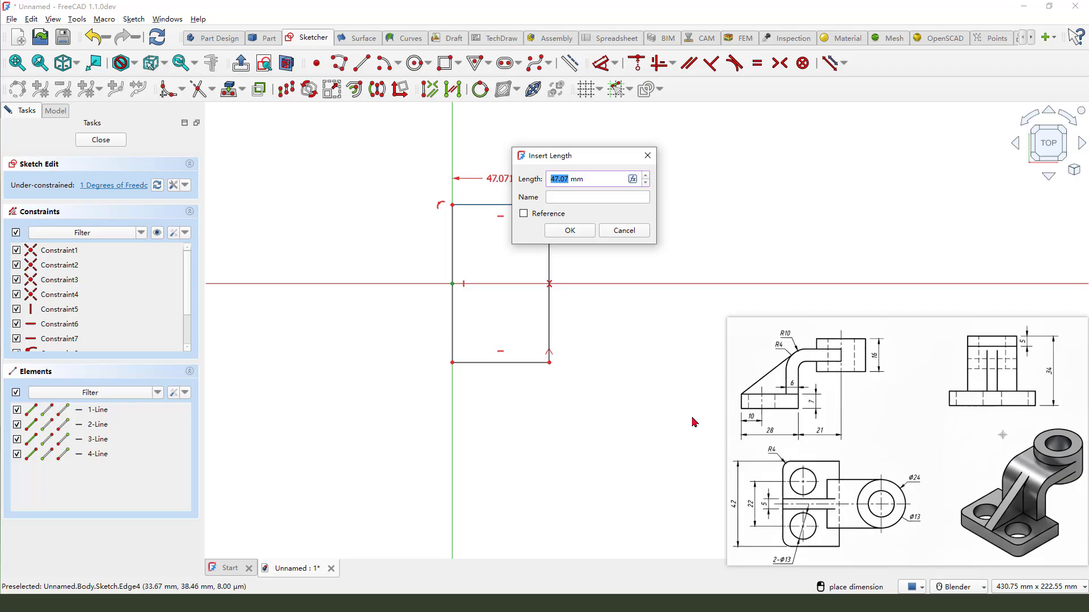
{"action": "left_click_drag", "start_coordinate": [762, 437], "coordinate": [776, 437]}
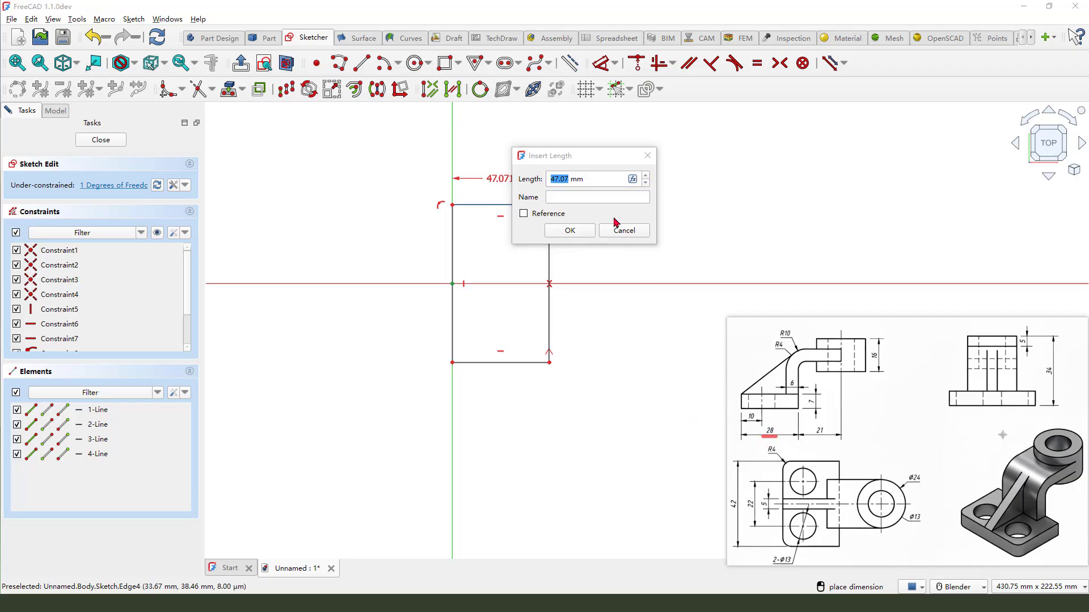
{"action": "key", "text": "Escape"}
{"action": "type", "text": "28"}
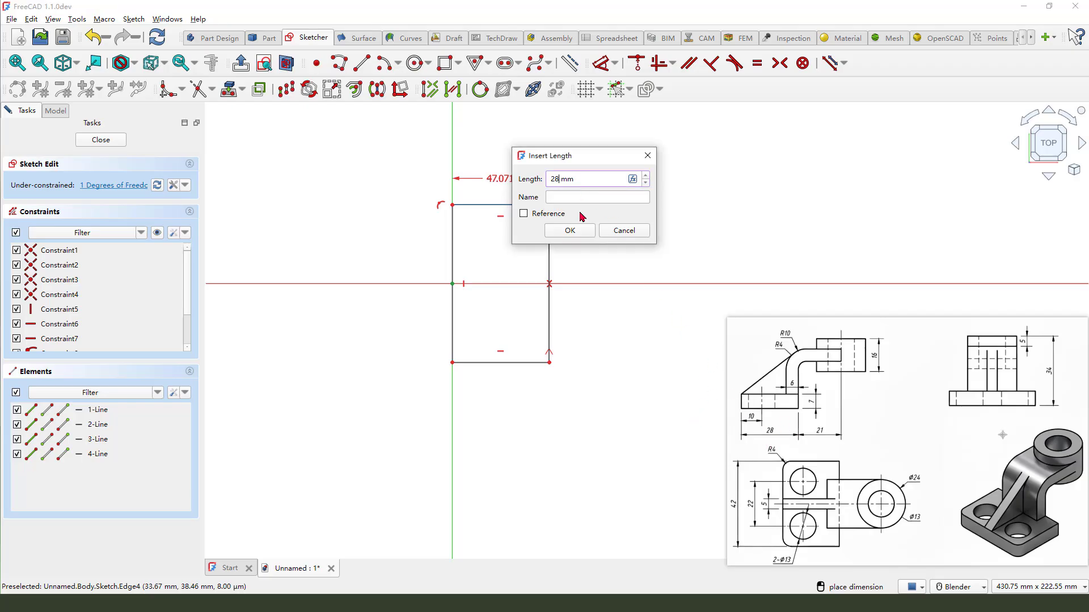
{"action": "left_click", "coordinate": [570, 230]}
Step: Dimension the rectangle's vertical side with a length of 42 mm
{"action": "left_click", "coordinate": [549, 253]}
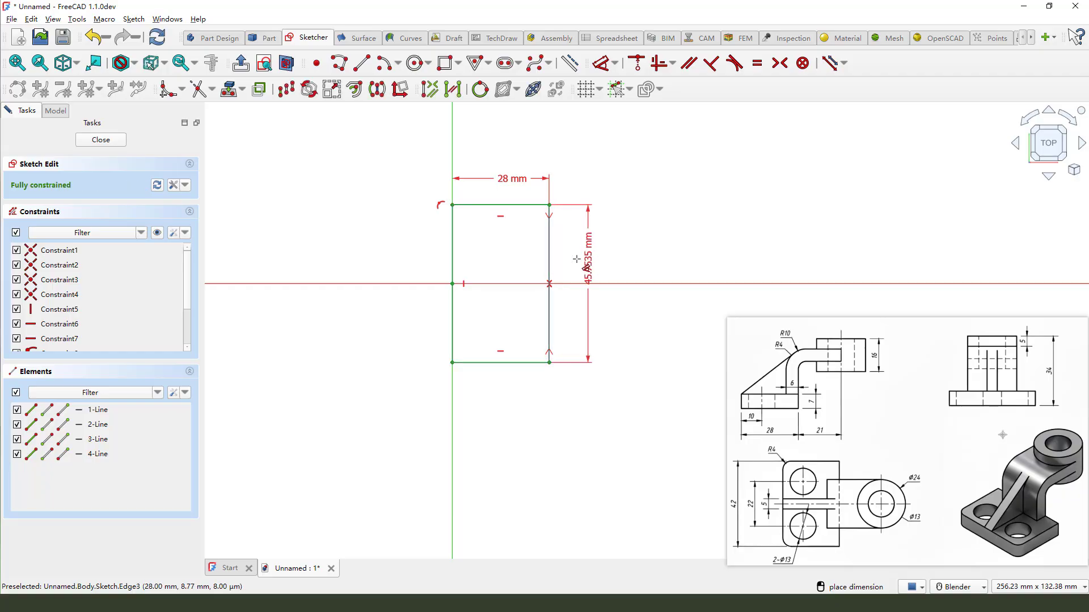
{"action": "left_click", "coordinate": [580, 259]}
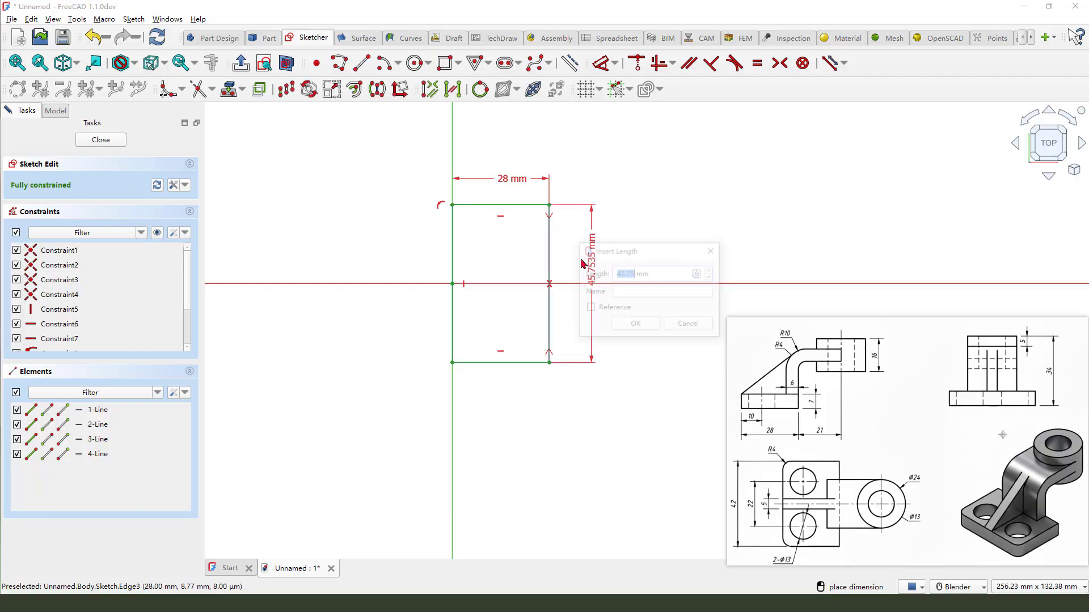
{"action": "left_click", "coordinate": [739, 508]}
{"action": "left_click", "coordinate": [625, 274]}
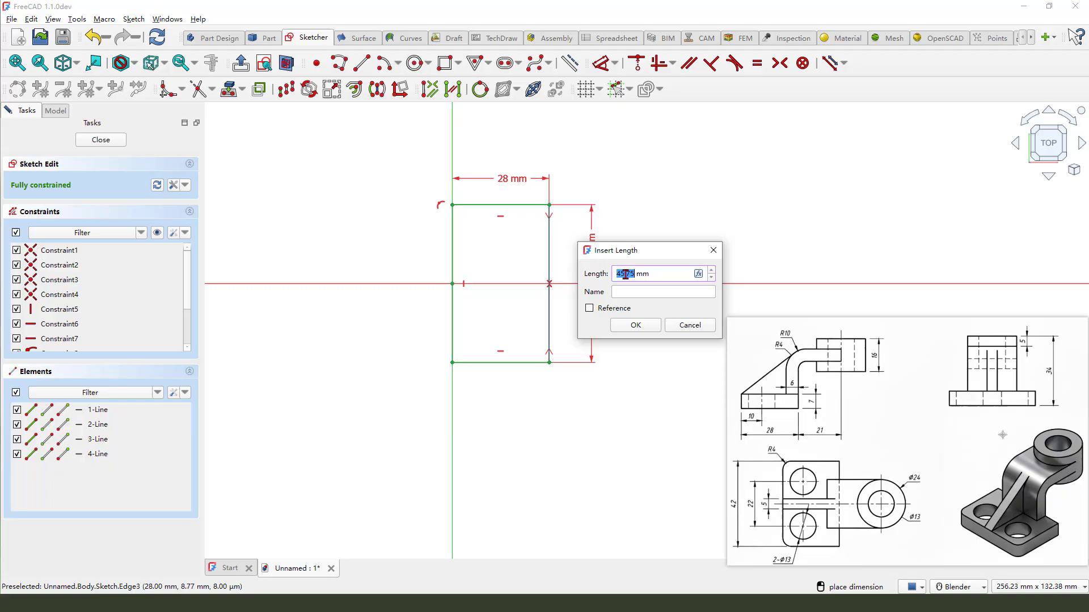
{"action": "type", "text": "4"}
{"action": "left_click", "coordinate": [650, 327]}
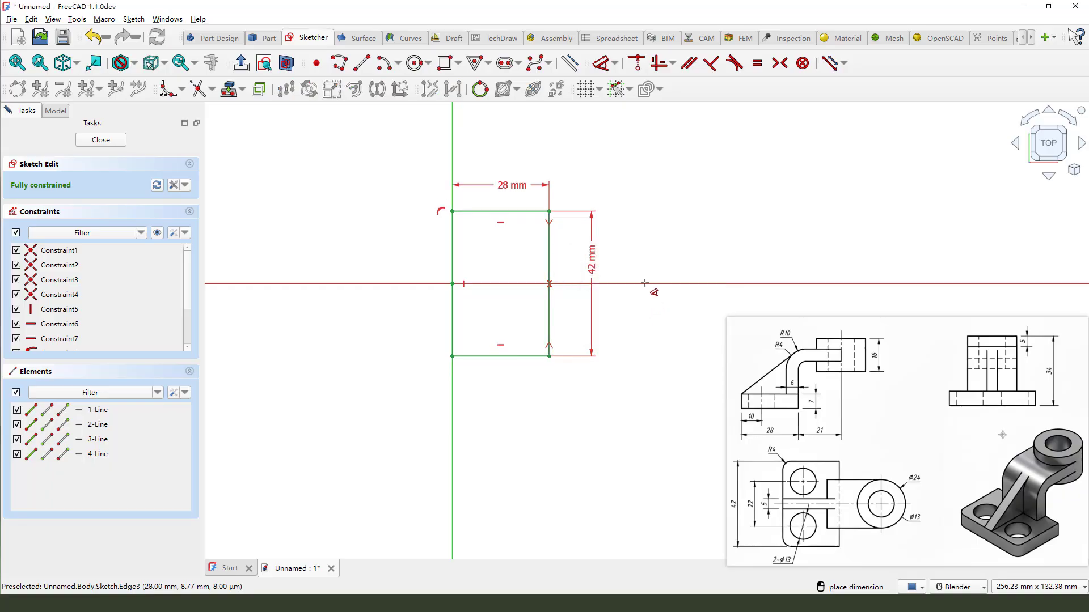
Step: Sketch a circle about 11 mm in diameter inside the rectangle, above the horizontal axis
{"action": "scroll", "coordinate": [645, 280], "scroll_direction": "up", "scroll_amount": 1}
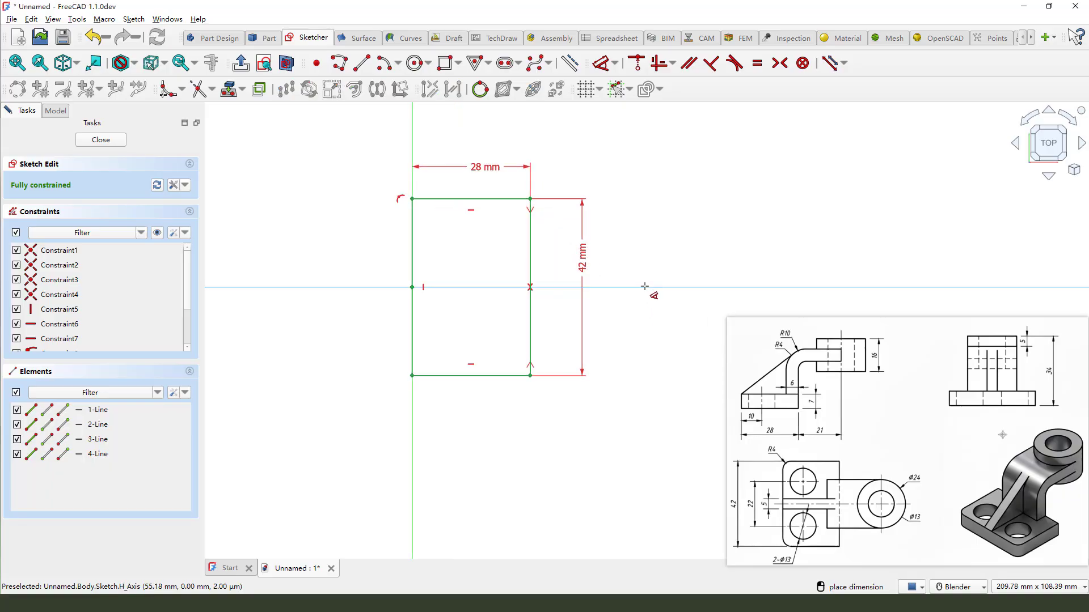
{"action": "left_click_drag", "start_coordinate": [840, 451], "coordinate": [815, 475]}
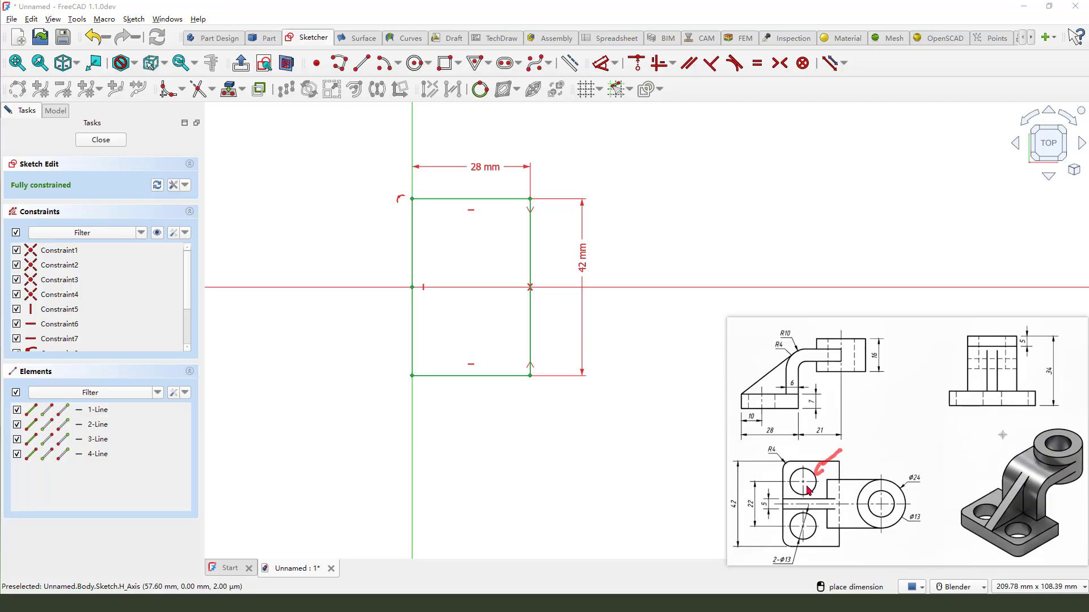
{"action": "left_click", "coordinate": [415, 64]}
{"action": "left_click", "coordinate": [449, 248]}
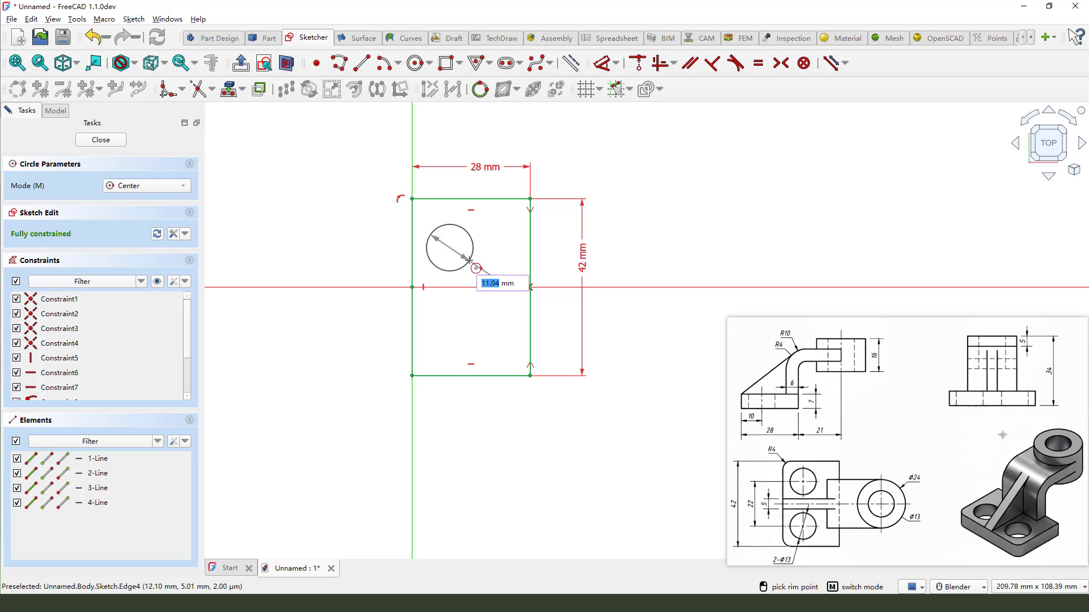
{"action": "left_click", "coordinate": [470, 259]}
{"action": "right_click", "coordinate": [492, 230]}
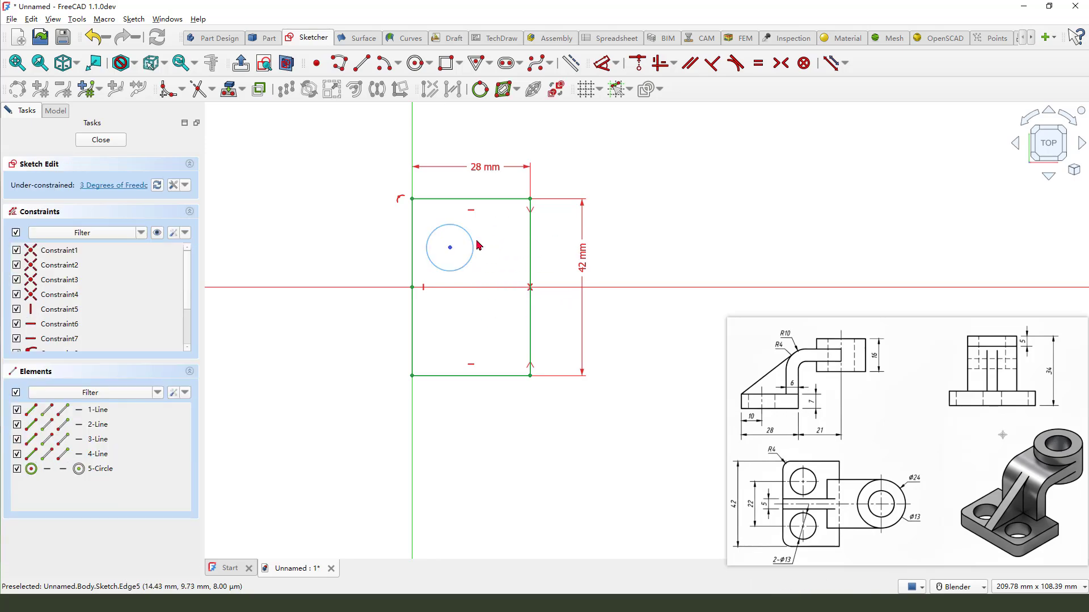
Step: Mirror the circle across the horizontal axis with symmetry constraints created, keeping the original
{"action": "left_click", "coordinate": [472, 241]}
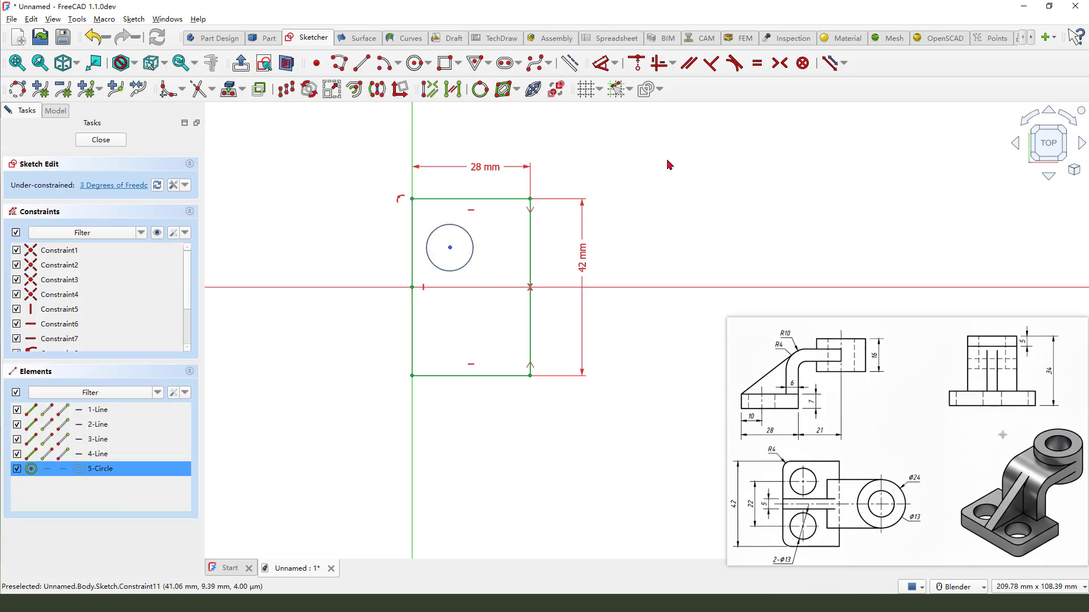
{"action": "left_click", "coordinate": [380, 95]}
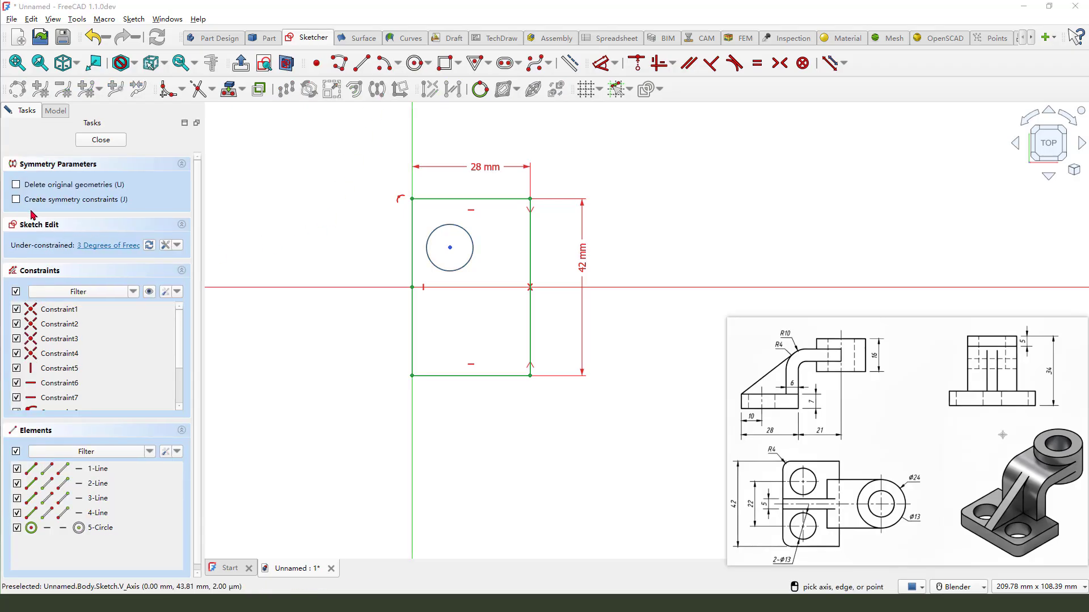
{"action": "left_click_drag", "start_coordinate": [18, 207], "coordinate": [113, 206]}
{"action": "left_click", "coordinate": [17, 200]}
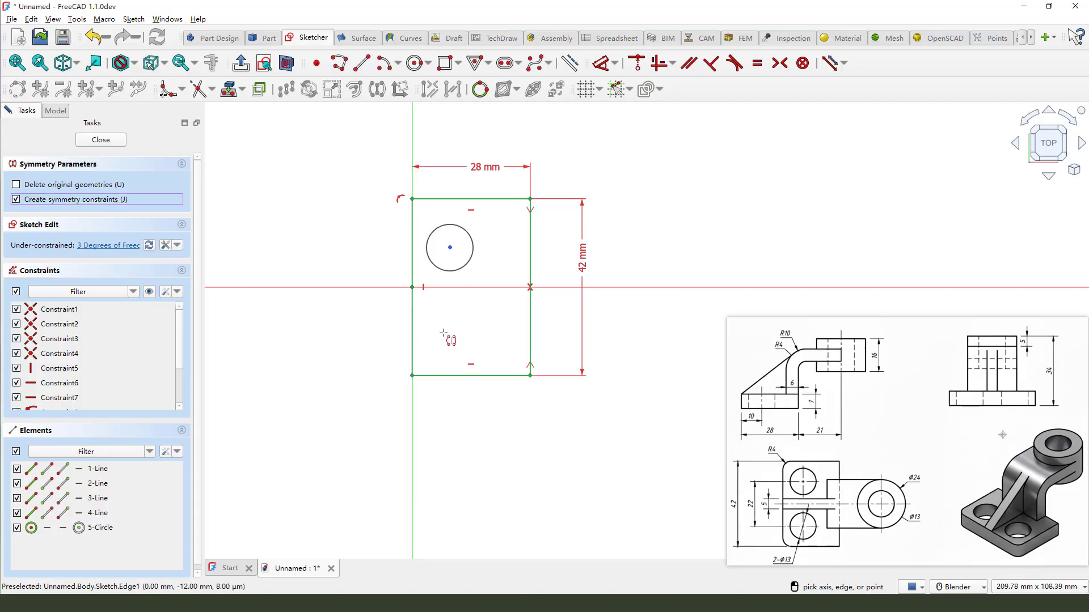
{"action": "left_click", "coordinate": [458, 289]}
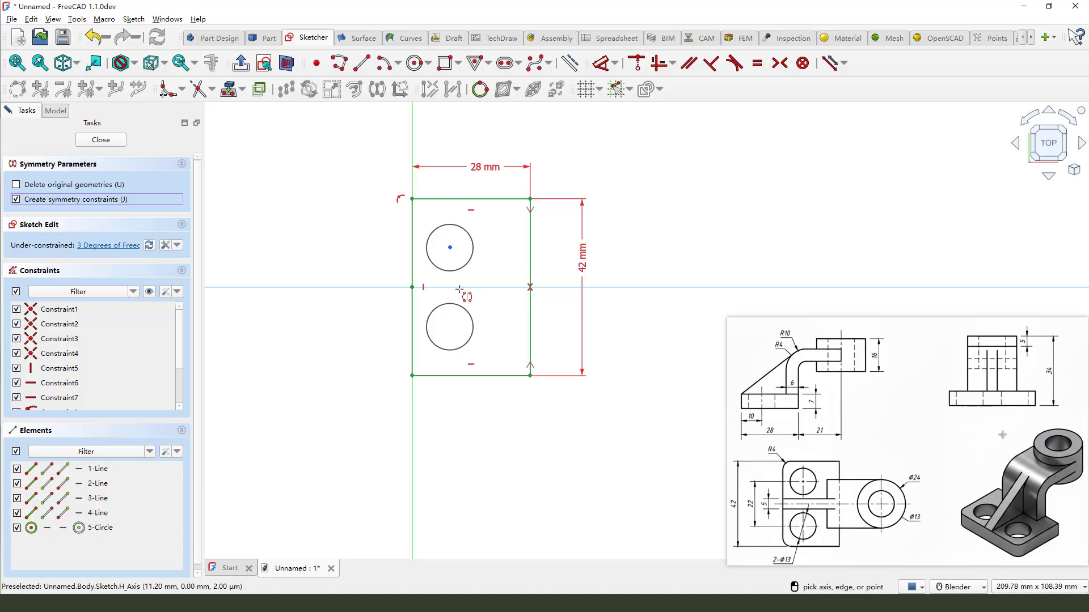
{"action": "right_click", "coordinate": [635, 210]}
{"action": "key", "text": "Escape"}
Step: Set the vertical distance between the two circle centres to 22 mm
{"action": "left_click", "coordinate": [601, 63]}
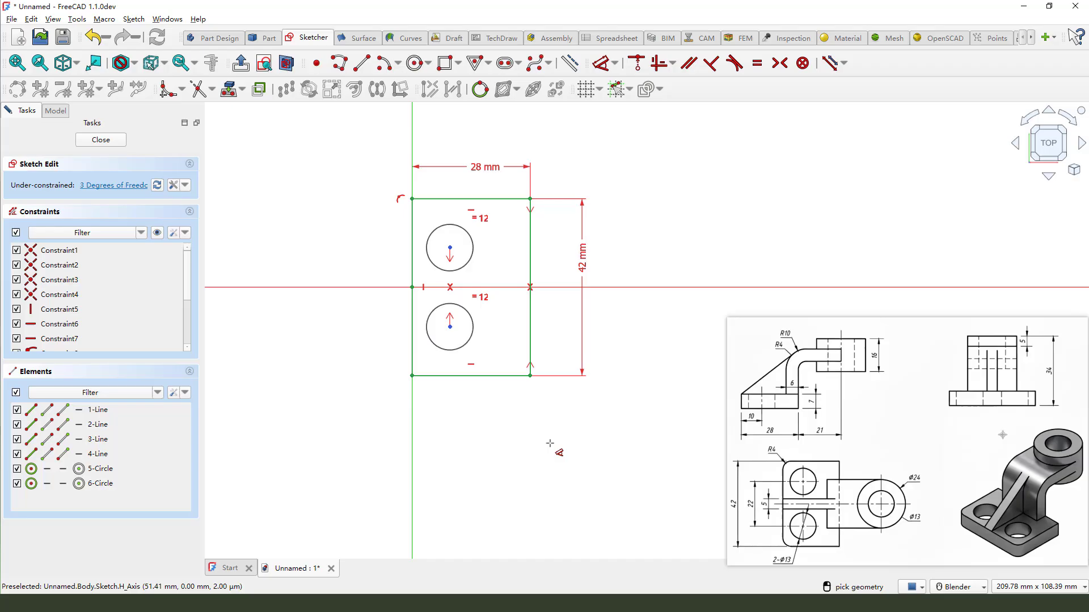
{"action": "left_click", "coordinate": [449, 248]}
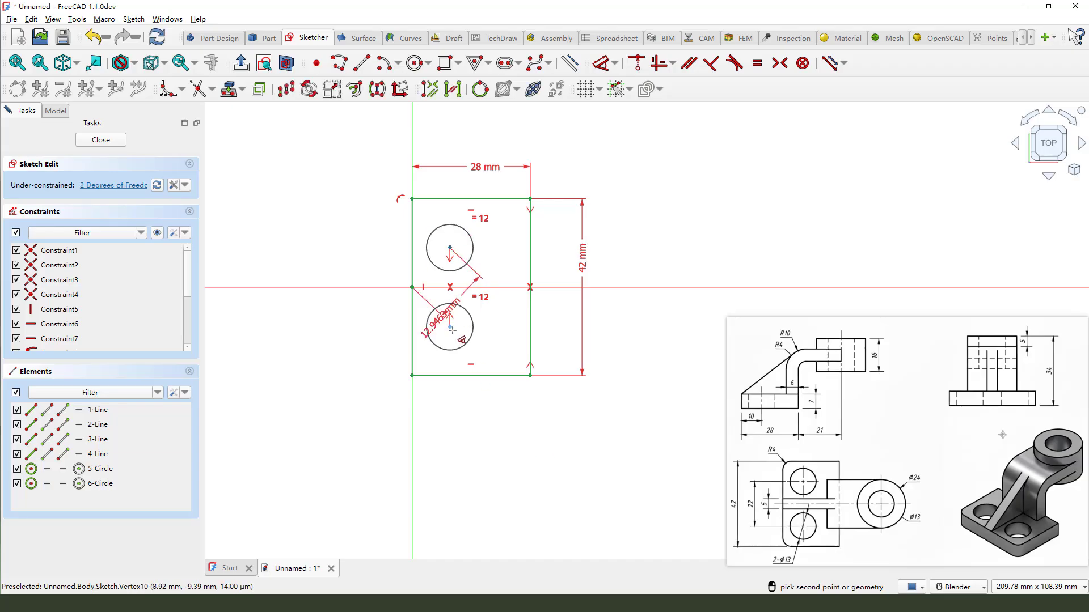
{"action": "left_click", "coordinate": [452, 333]}
{"action": "left_click", "coordinate": [366, 283]}
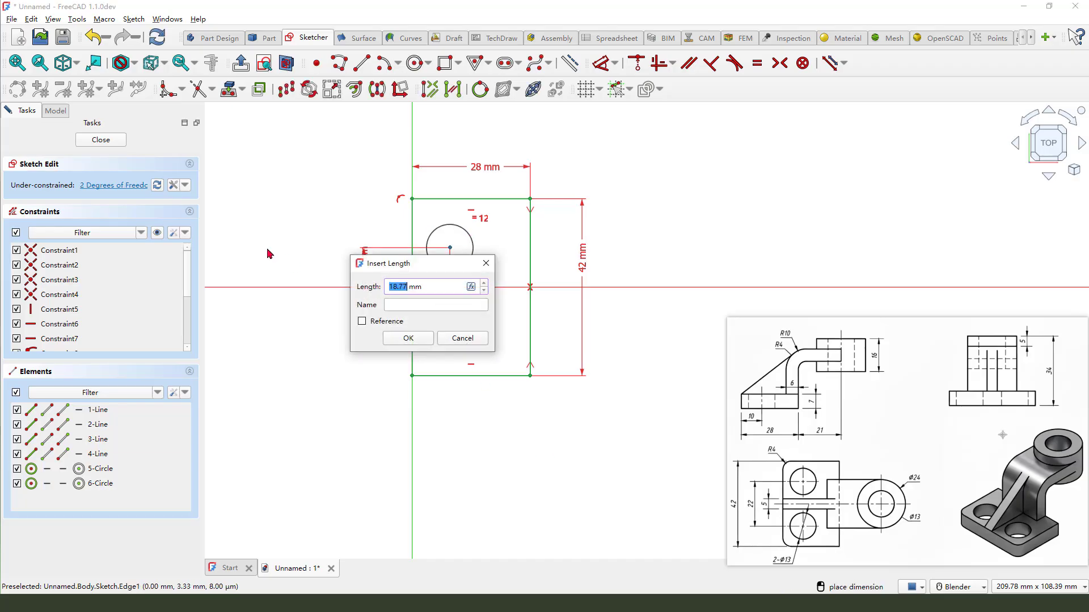
{"action": "type", "text": "22"}
{"action": "mouse_move", "coordinate": [755, 497]}
{"action": "left_mouse_down"}
{"action": "mouse_move", "coordinate": [744, 519]}
{"action": "mouse_move", "coordinate": [754, 502]}
{"action": "left_mouse_up"}
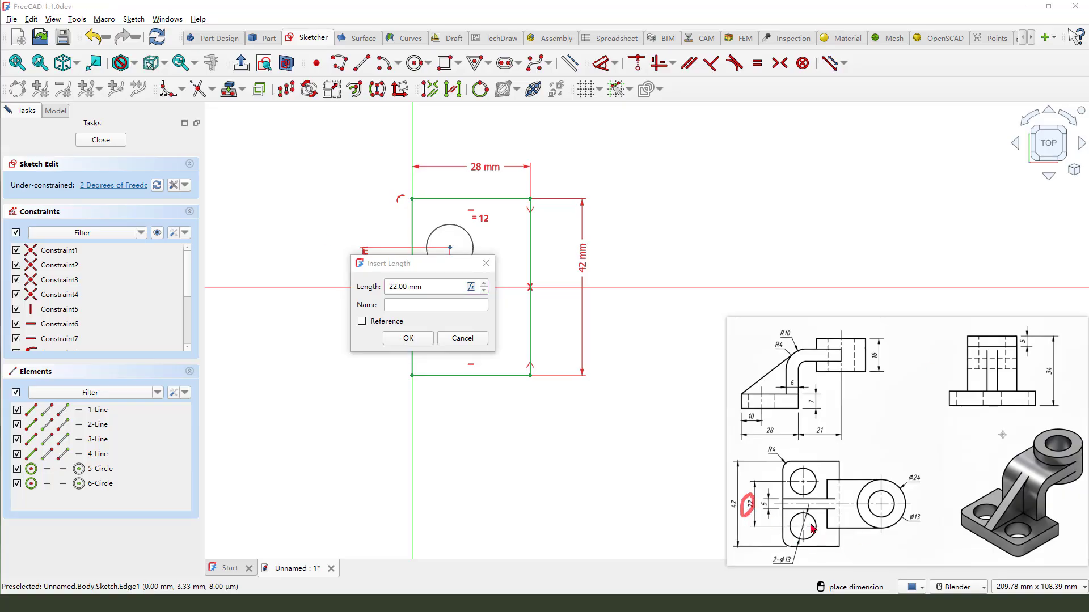
{"action": "left_click_drag", "start_coordinate": [749, 413], "coordinate": [755, 414]}
{"action": "left_click_drag", "start_coordinate": [801, 454], "coordinate": [802, 482]}
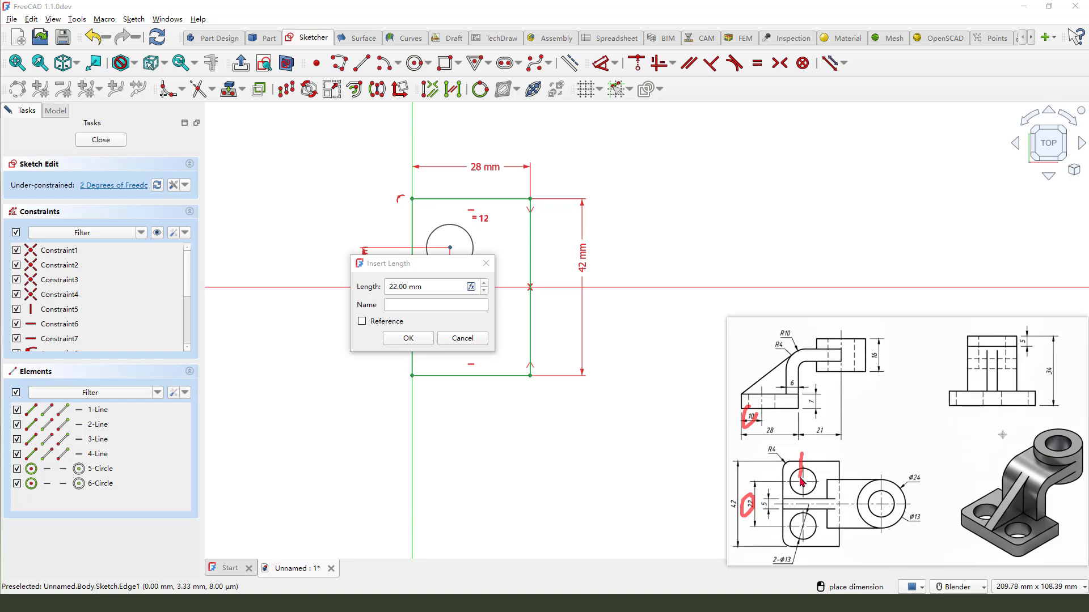
{"action": "left_click", "coordinate": [397, 339]}
Step: Set the distance from the upper circle's centre to the rectangle's side on the vertical axis to 10 mm
{"action": "left_click", "coordinate": [452, 242]}
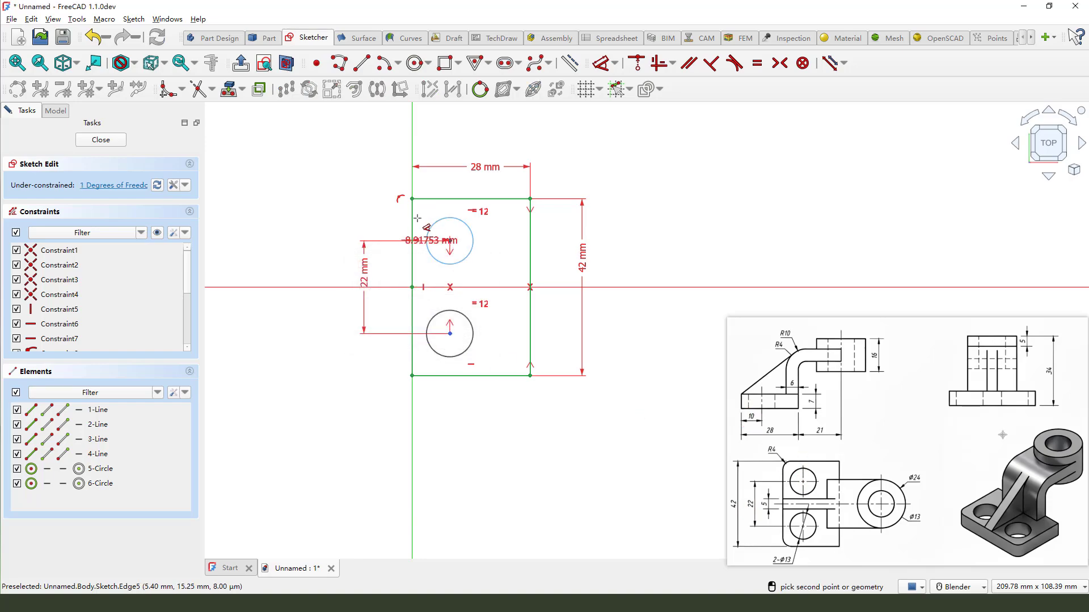
{"action": "left_click", "coordinate": [412, 229]}
{"action": "left_click", "coordinate": [367, 194]}
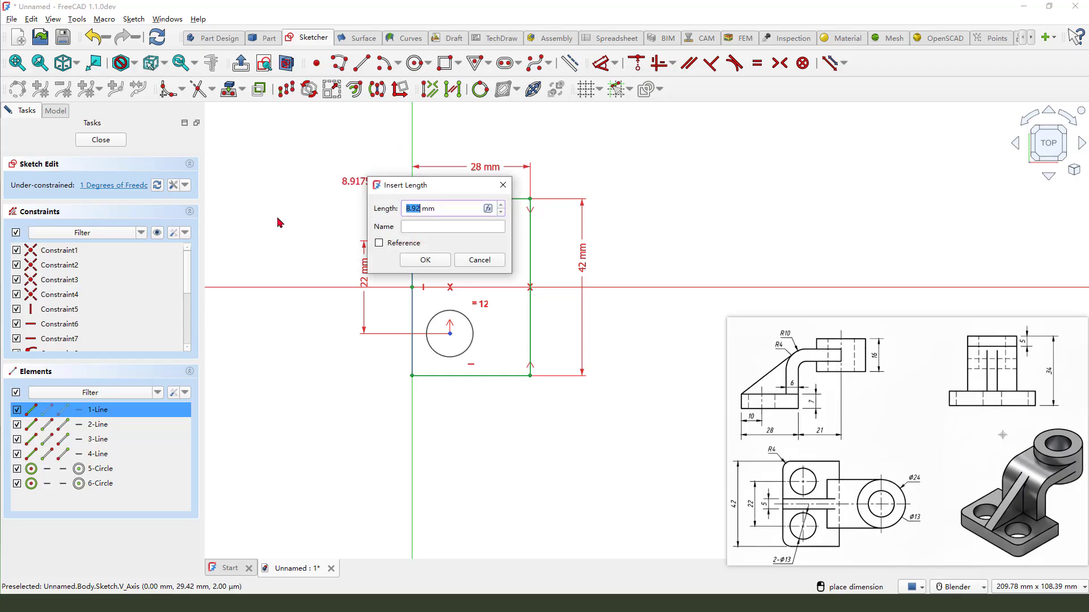
{"action": "type", "text": "10"}
{"action": "left_click", "coordinate": [426, 260]}
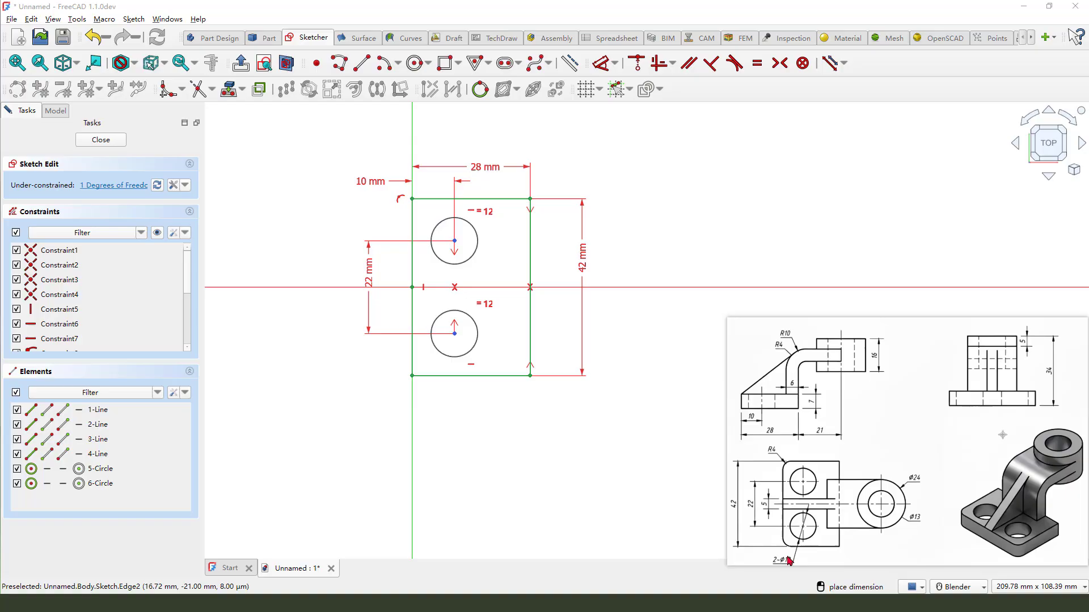
Step: Set the lower circle's diameter to 13 mm and shift the 28 mm dimension farther from the rectangle
{"action": "left_click", "coordinate": [434, 353]}
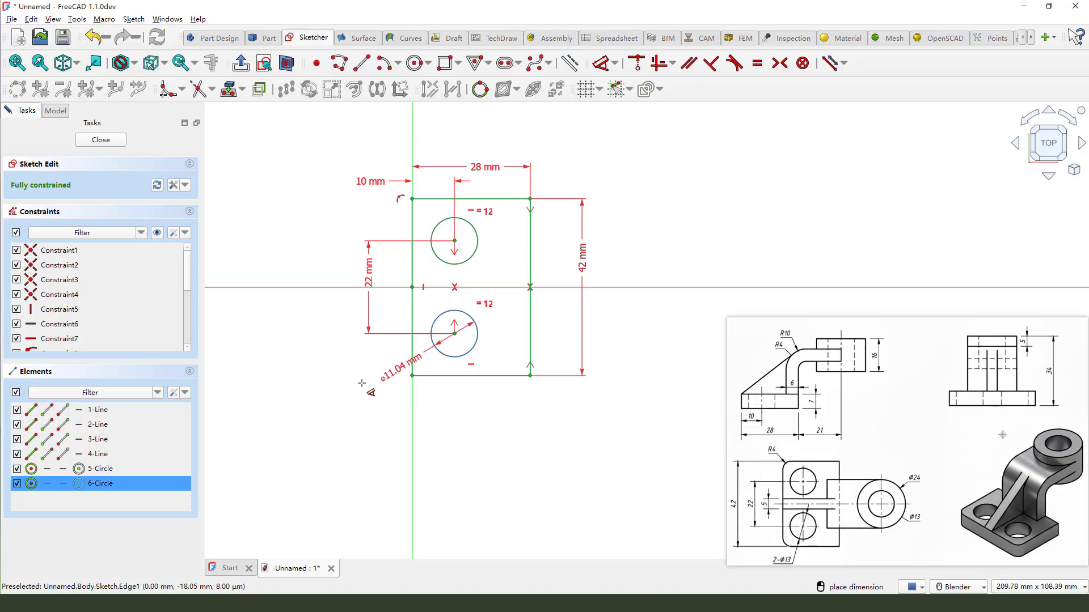
{"action": "left_click", "coordinate": [353, 387]}
{"action": "type", "text": "13"}
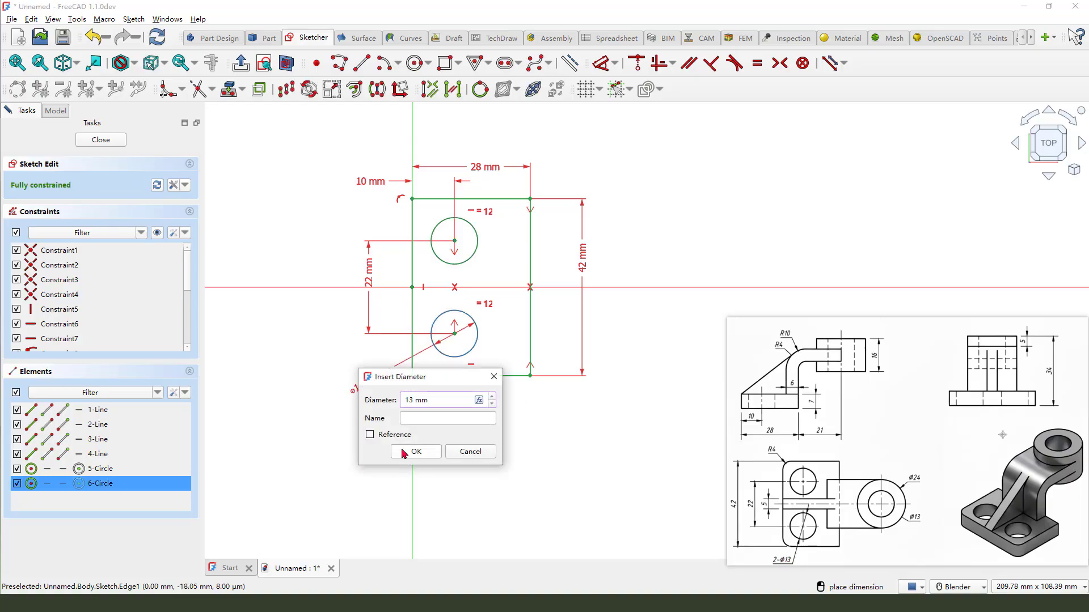
{"action": "left_click", "coordinate": [416, 451]}
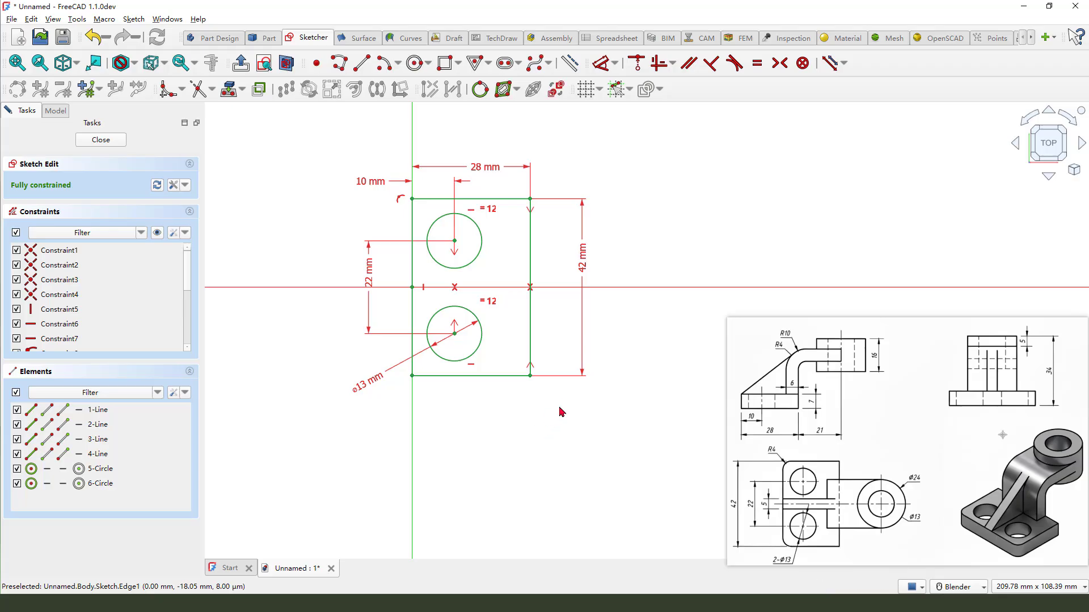
{"action": "left_click_drag", "start_coordinate": [487, 173], "coordinate": [486, 161]}
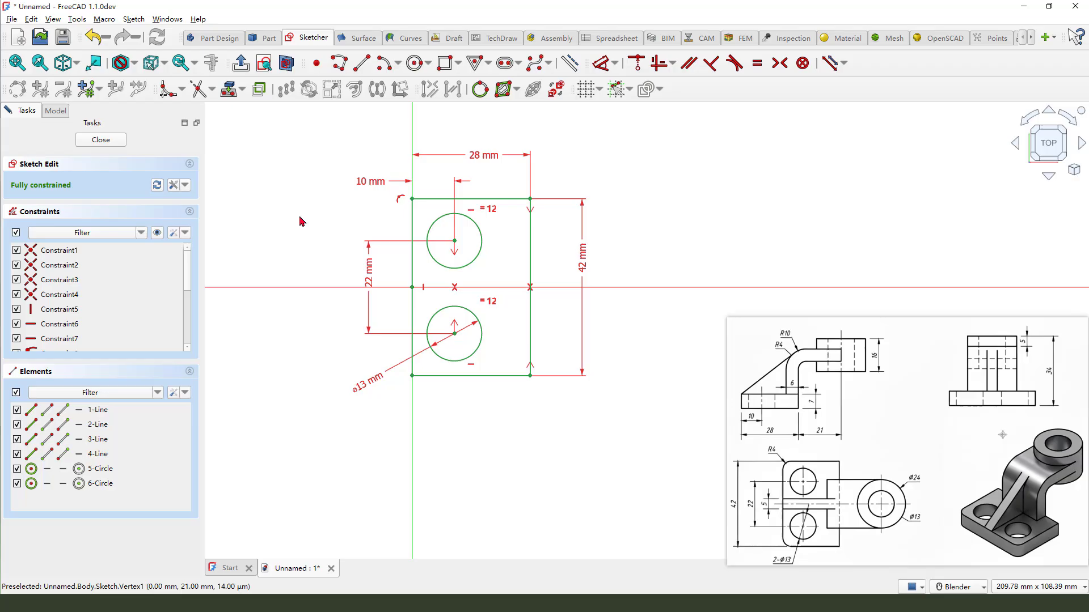
Step: Close the base plate sketch and pad it with a length of 7 mm
{"action": "left_click", "coordinate": [101, 140]}
{"action": "scroll", "coordinate": [513, 284], "scroll_direction": "up", "scroll_amount": 1}
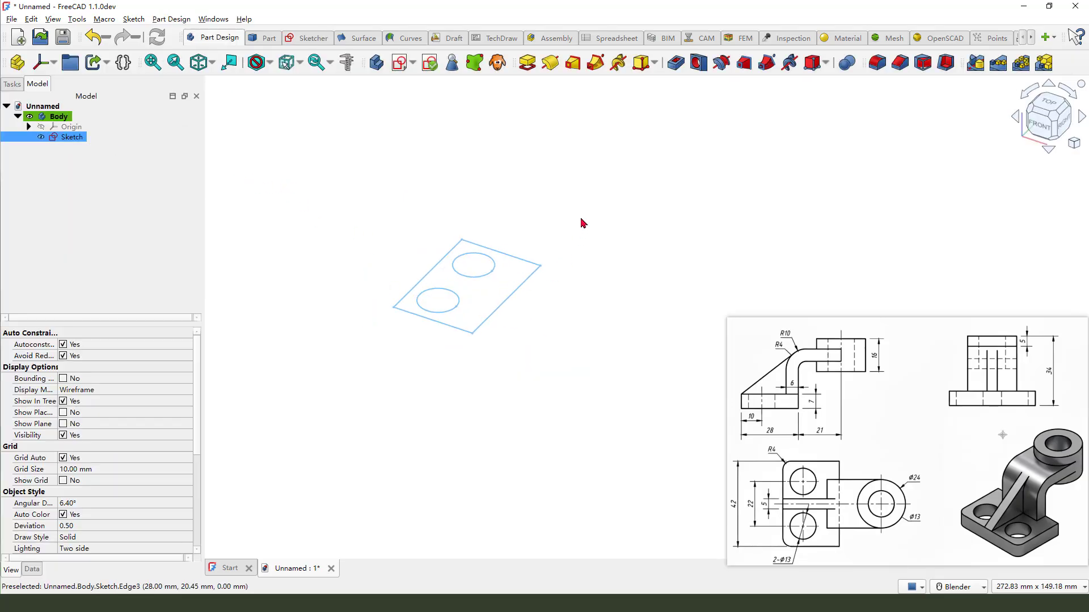
{"action": "scroll", "coordinate": [598, 193], "scroll_direction": "up", "scroll_amount": 1}
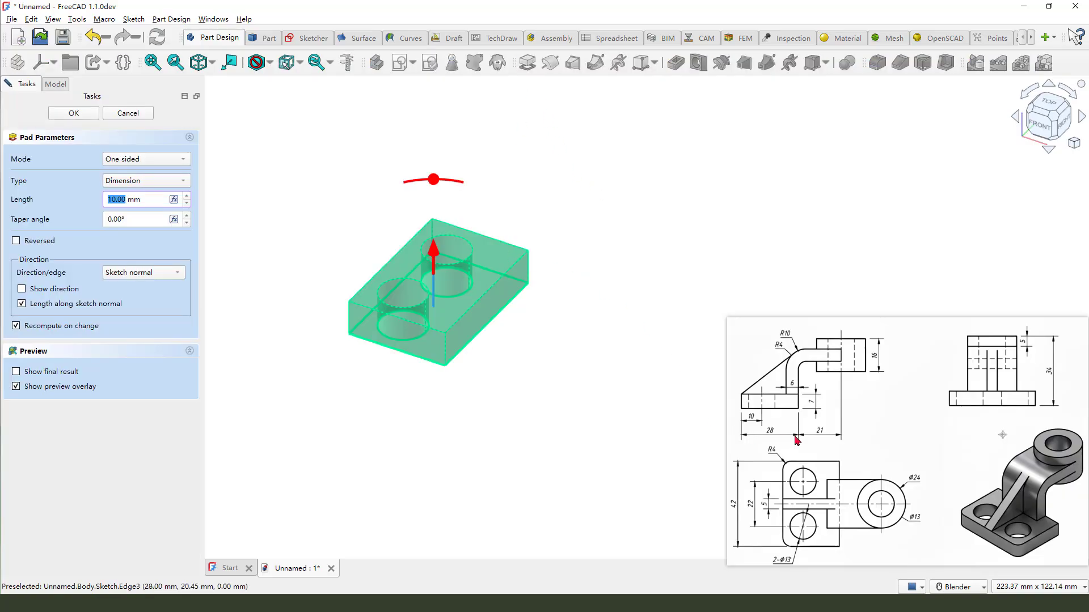
{"action": "mouse_move", "coordinate": [819, 380]}
{"action": "left_mouse_down"}
{"action": "mouse_move", "coordinate": [798, 390]}
{"action": "mouse_move", "coordinate": [811, 411]}
{"action": "left_mouse_up"}
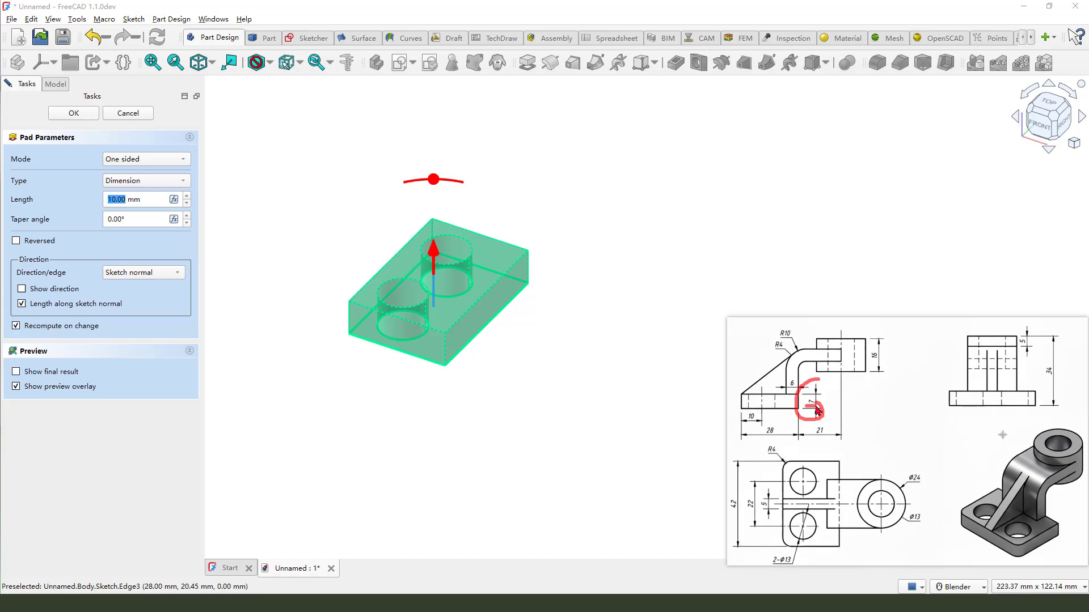
{"action": "left_click", "coordinate": [131, 200]}
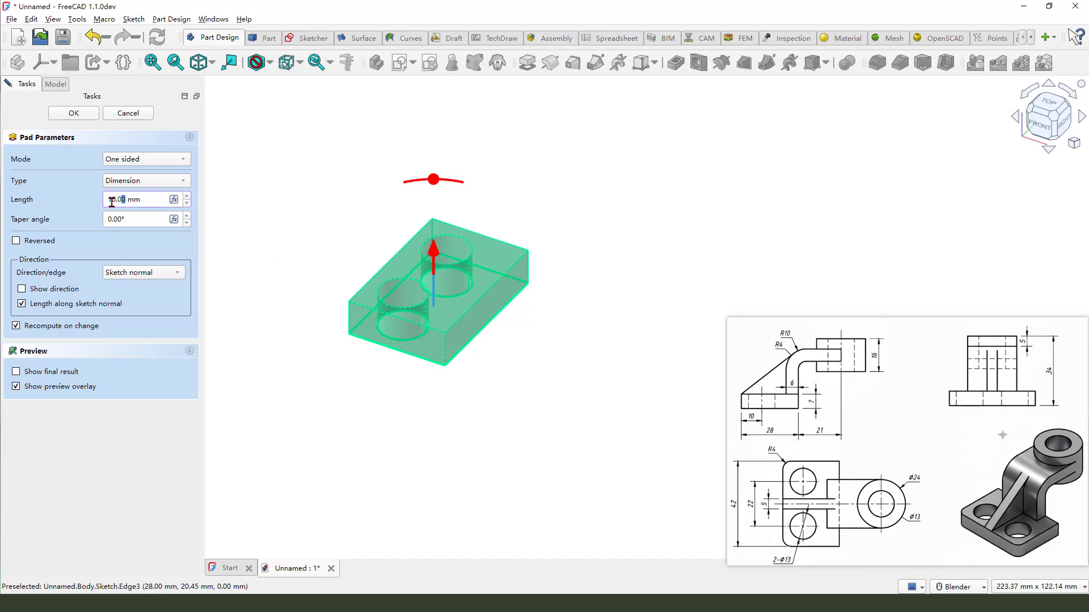
{"action": "left_click_drag", "start_coordinate": [112, 202], "coordinate": [105, 202]}
{"action": "type", "text": "7"}
{"action": "middle_click_drag", "start_coordinate": [299, 226], "coordinate": [301, 220]}
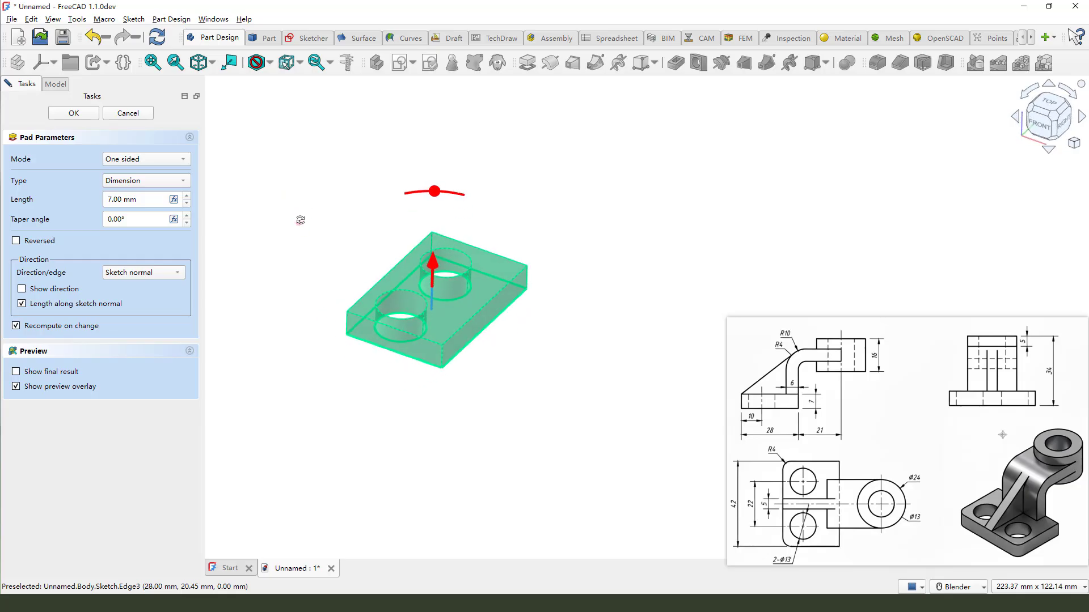
{"action": "left_click", "coordinate": [74, 112]}
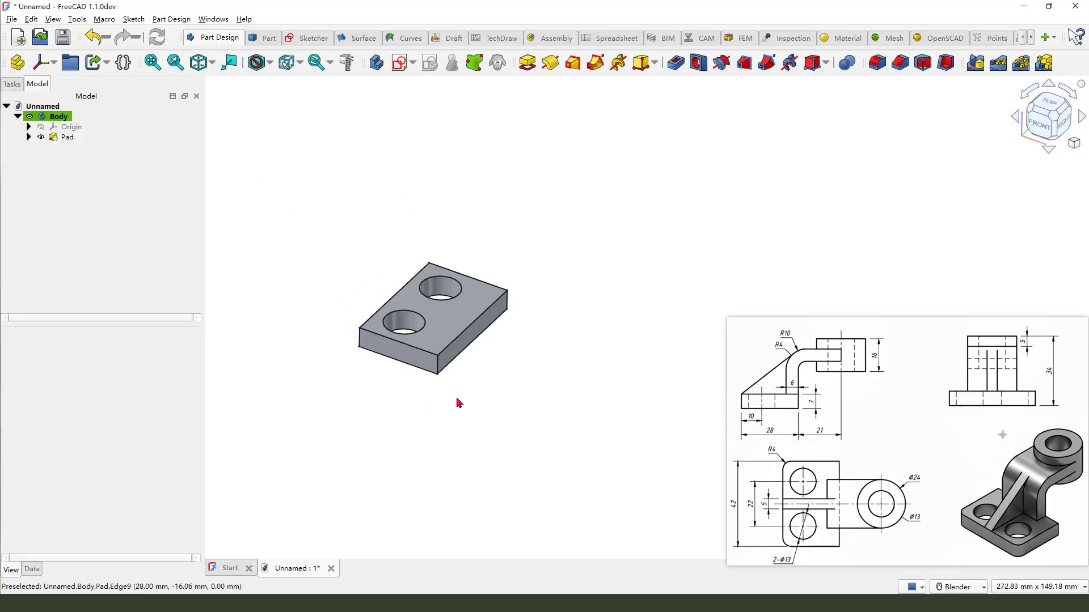
Step: Start a new sketch on the XZ plane of the body for the bracket's upright arm
{"action": "left_click", "coordinate": [797, 404]}
{"action": "mouse_move", "coordinate": [788, 369]}
{"action": "left_mouse_down"}
{"action": "mouse_move", "coordinate": [842, 362]}
{"action": "mouse_move", "coordinate": [808, 366]}
{"action": "mouse_move", "coordinate": [800, 397]}
{"action": "left_mouse_up"}
{"action": "key", "text": "Escape"}
{"action": "left_click", "coordinate": [401, 62]}
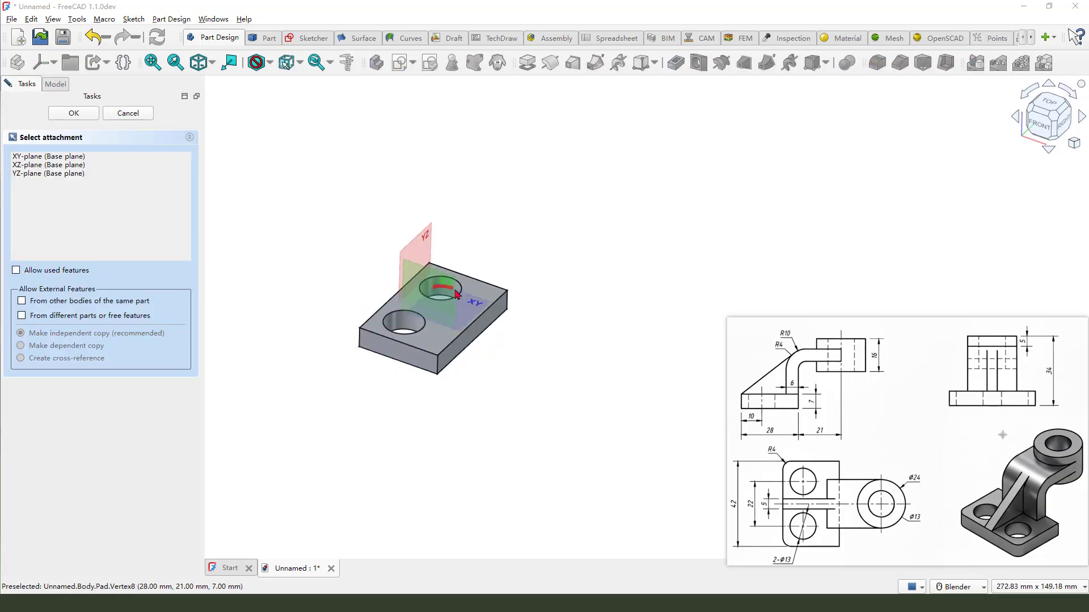
{"action": "left_click", "coordinate": [420, 270]}
{"action": "scroll", "coordinate": [526, 326], "scroll_direction": "up", "scroll_amount": 2}
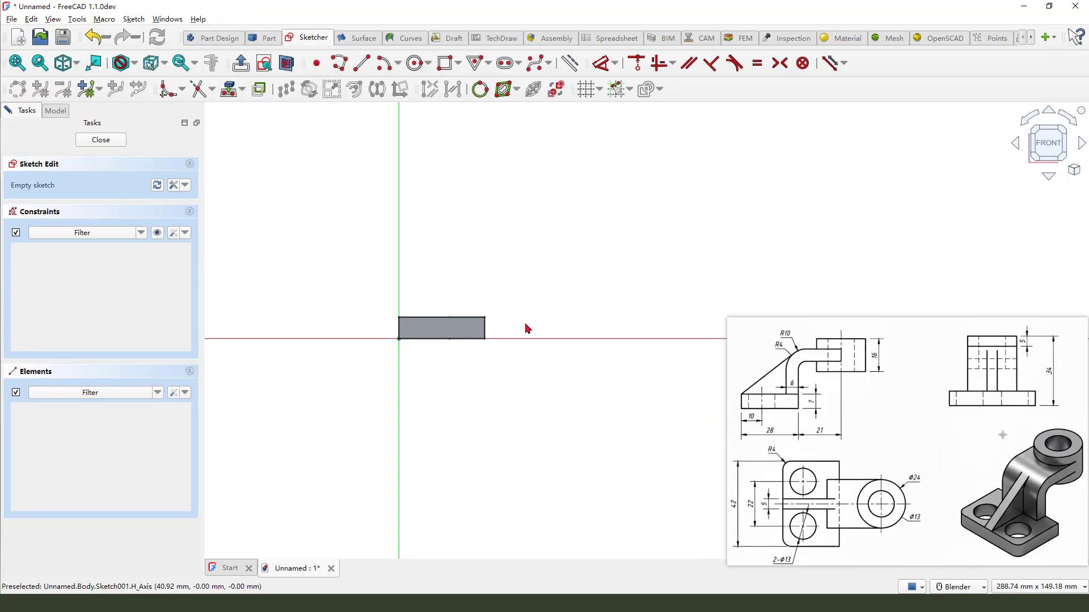
{"action": "scroll", "coordinate": [486, 340], "scroll_direction": "up", "scroll_amount": 2}
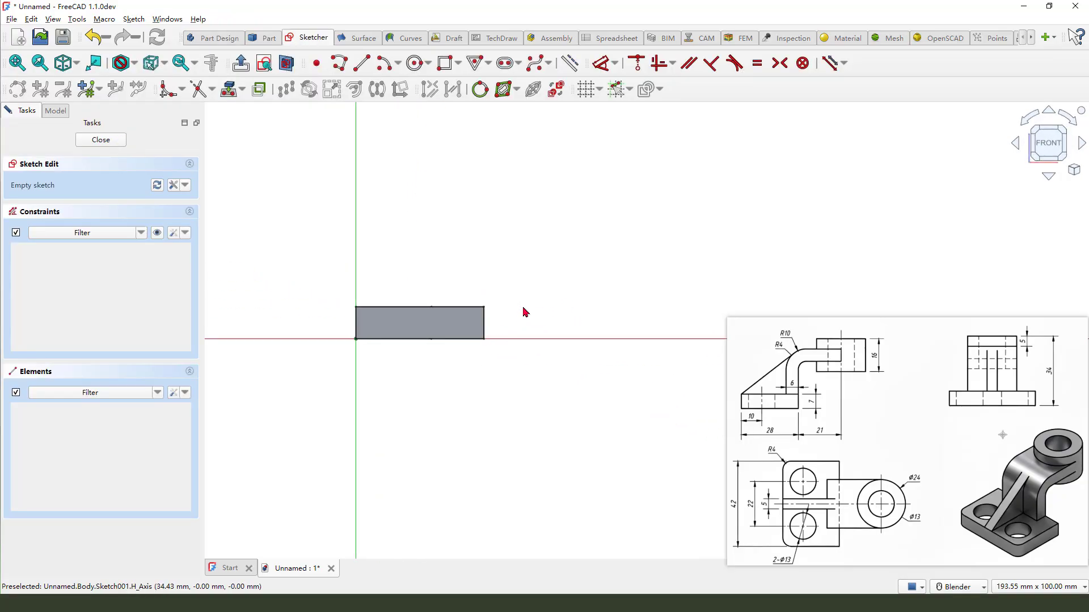
{"action": "left_click_drag", "start_coordinate": [531, 302], "coordinate": [486, 320]}
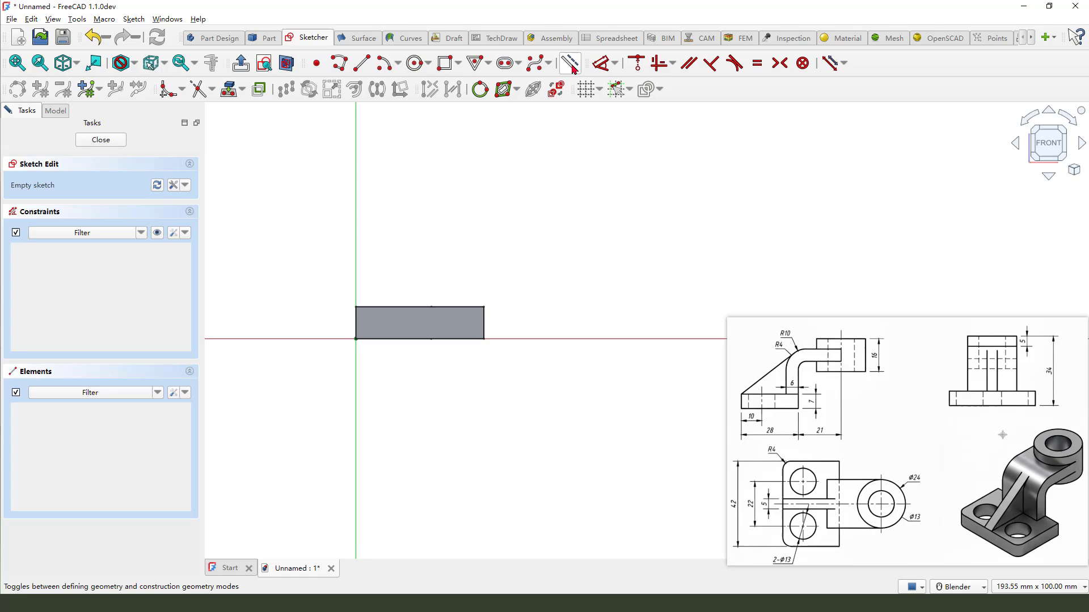
Step: Project the plate's vertical end edge opposite the vertical axis into the sketch as external geometry
{"action": "left_click", "coordinate": [229, 93]}
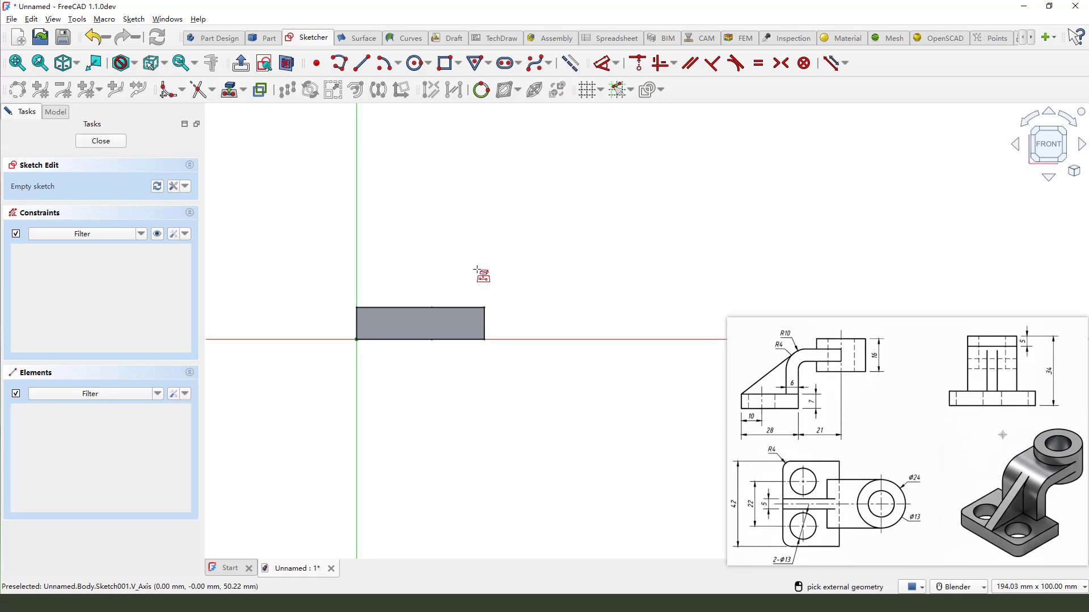
{"action": "left_click", "coordinate": [485, 320]}
{"action": "right_click", "coordinate": [523, 290]}
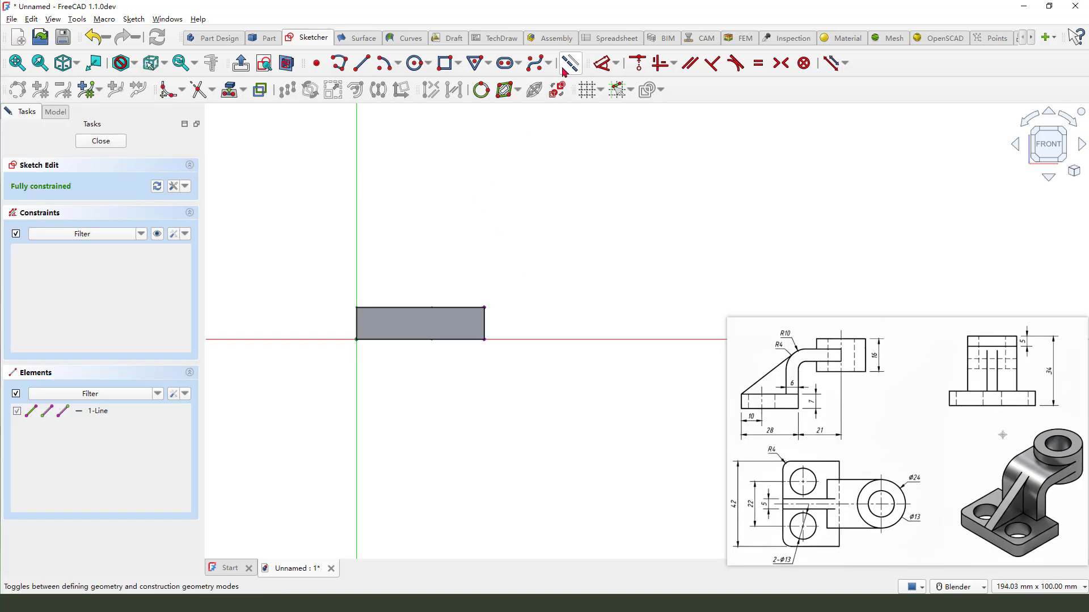
Step: Sketch a closed inverted-L polyline from the plate's lower outer corner, about 33 mm up to the inner corner and about 23 mm outward
{"action": "left_click", "coordinate": [339, 63]}
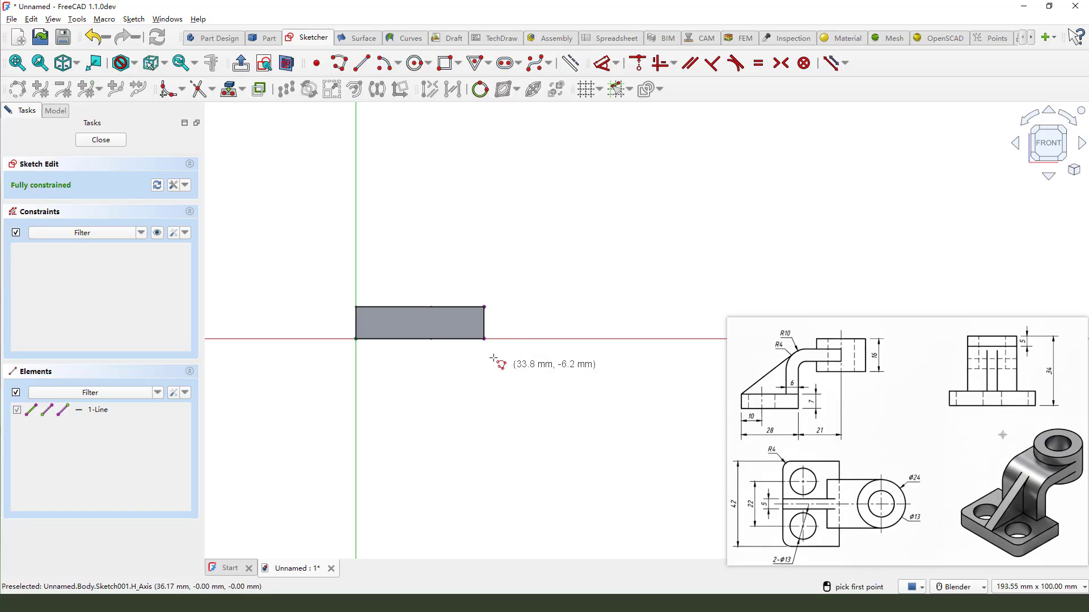
{"action": "left_click", "coordinate": [485, 339]}
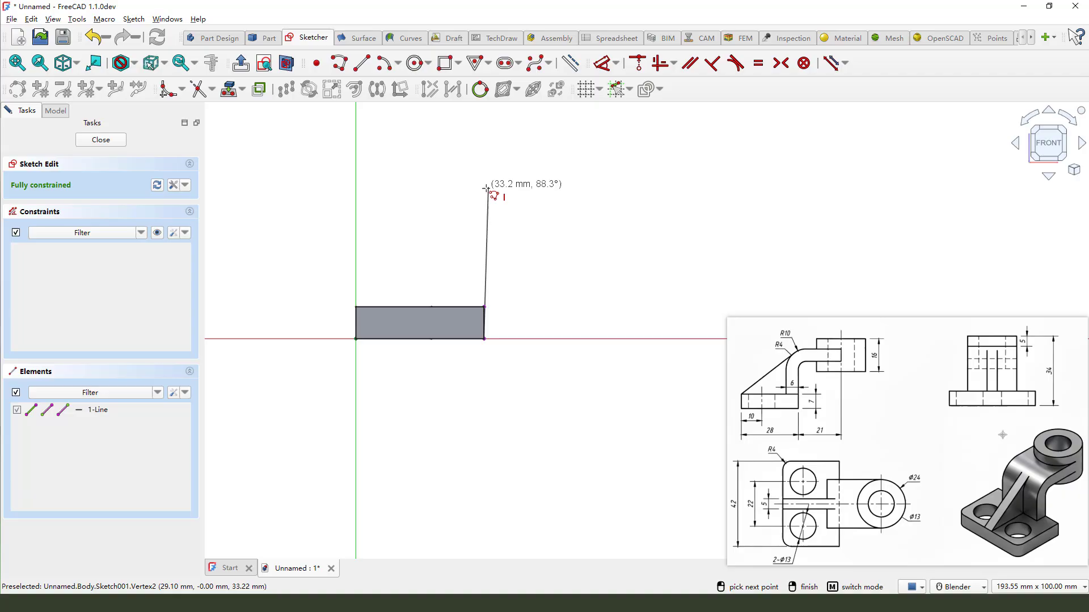
{"action": "left_click", "coordinate": [484, 189]}
{"action": "left_click", "coordinate": [589, 189]}
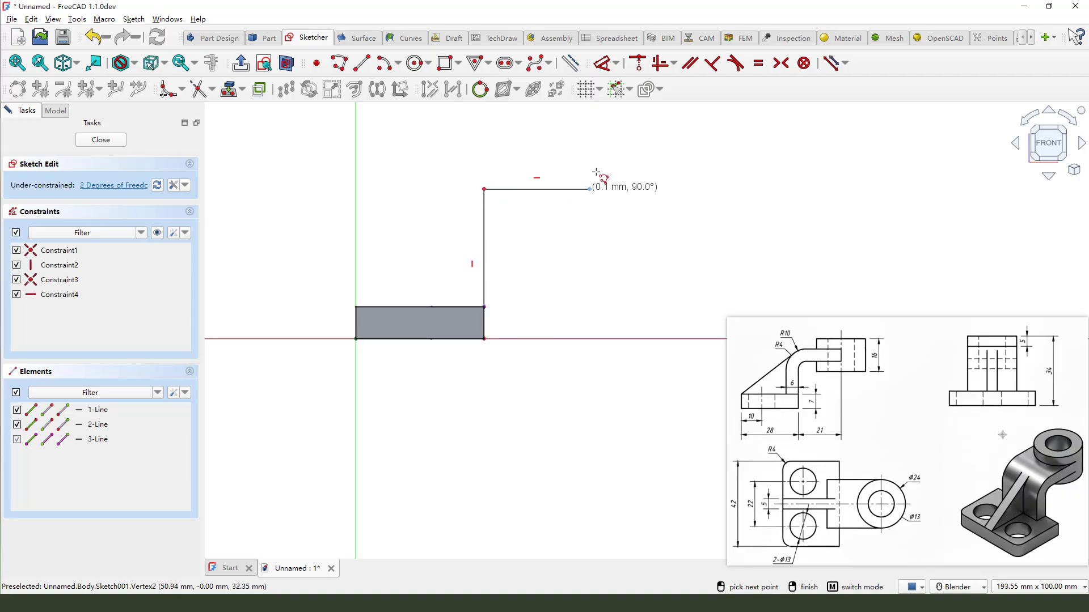
{"action": "left_click", "coordinate": [590, 152]}
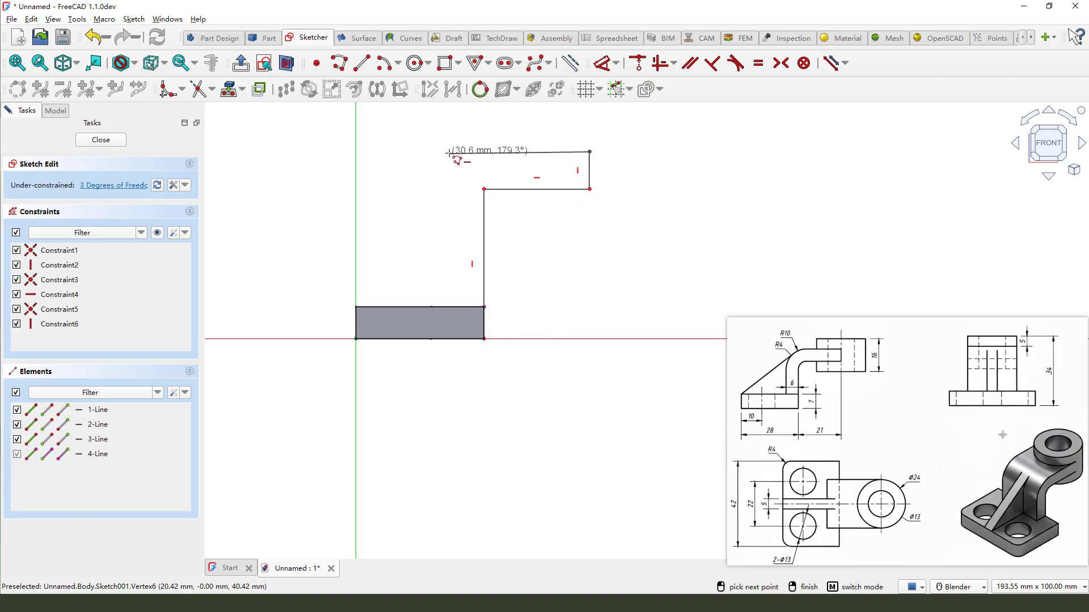
{"action": "left_click", "coordinate": [449, 152]}
{"action": "left_click", "coordinate": [448, 339]}
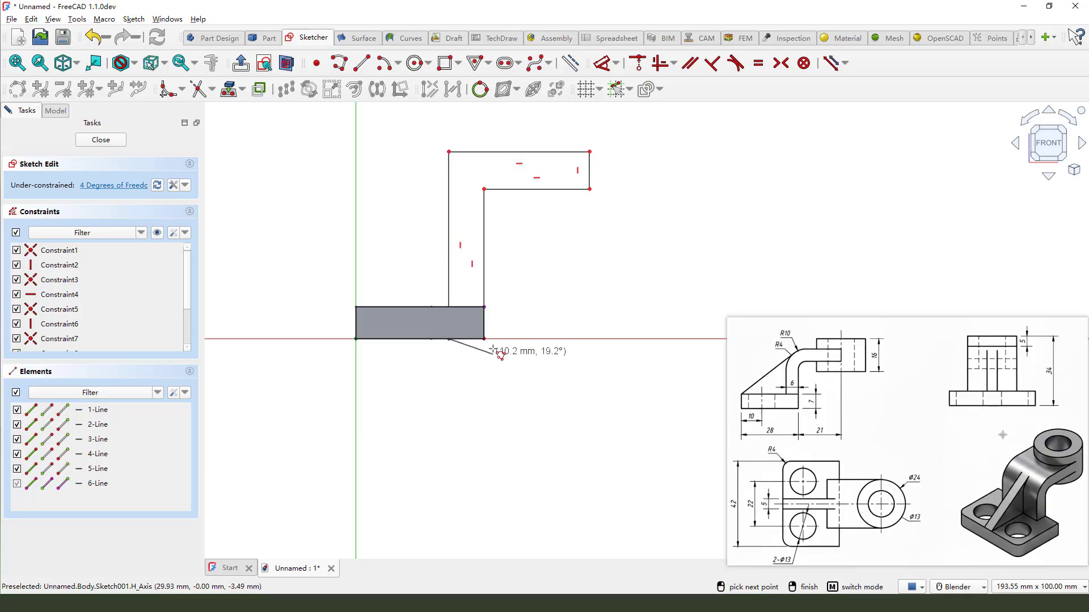
{"action": "left_click", "coordinate": [485, 339]}
{"action": "right_click", "coordinate": [543, 262]}
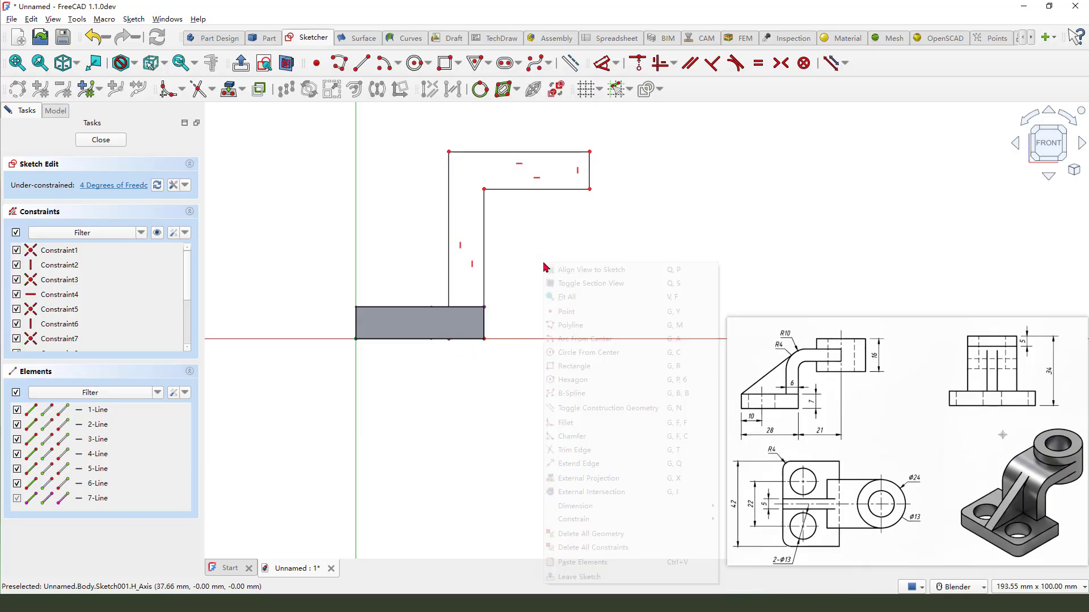
{"action": "left_click", "coordinate": [583, 223]}
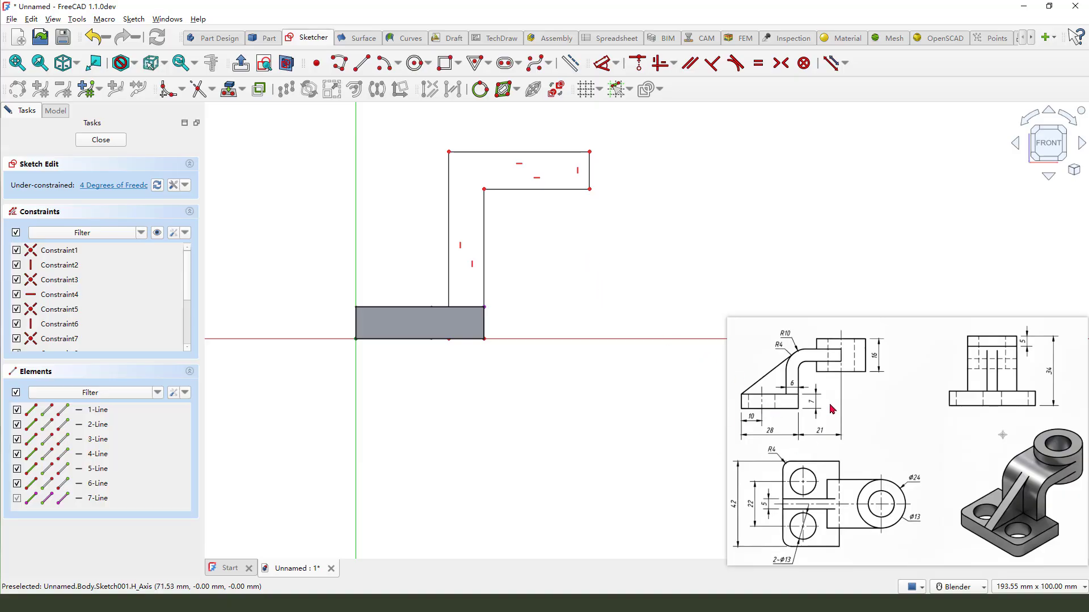
Step: Set the length of the arm's lower horizontal line to 21 mm
{"action": "mouse_move", "coordinate": [845, 348]}
{"action": "left_mouse_down"}
{"action": "mouse_move", "coordinate": [837, 435]}
{"action": "mouse_move", "coordinate": [816, 425]}
{"action": "mouse_move", "coordinate": [817, 437]}
{"action": "left_mouse_up"}
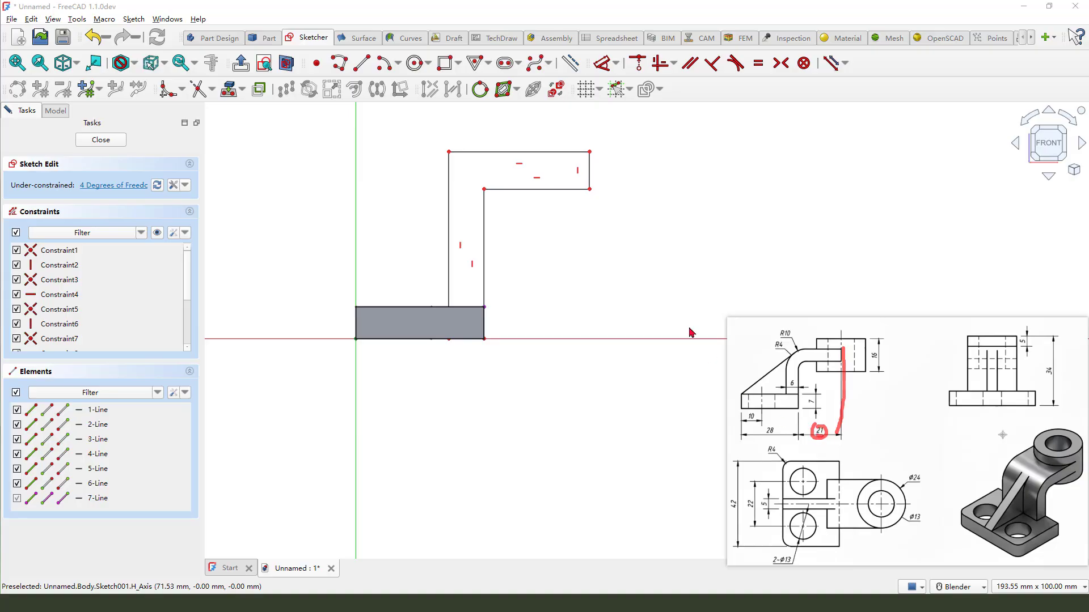
{"action": "key", "text": "Escape"}
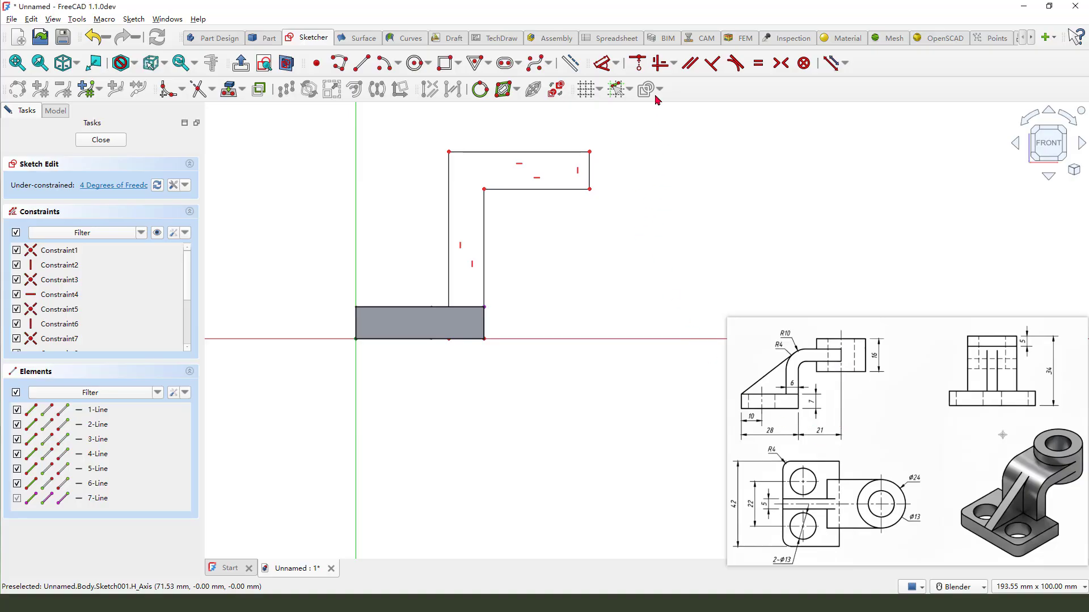
{"action": "left_click", "coordinate": [604, 62]}
{"action": "left_click", "coordinate": [547, 190]}
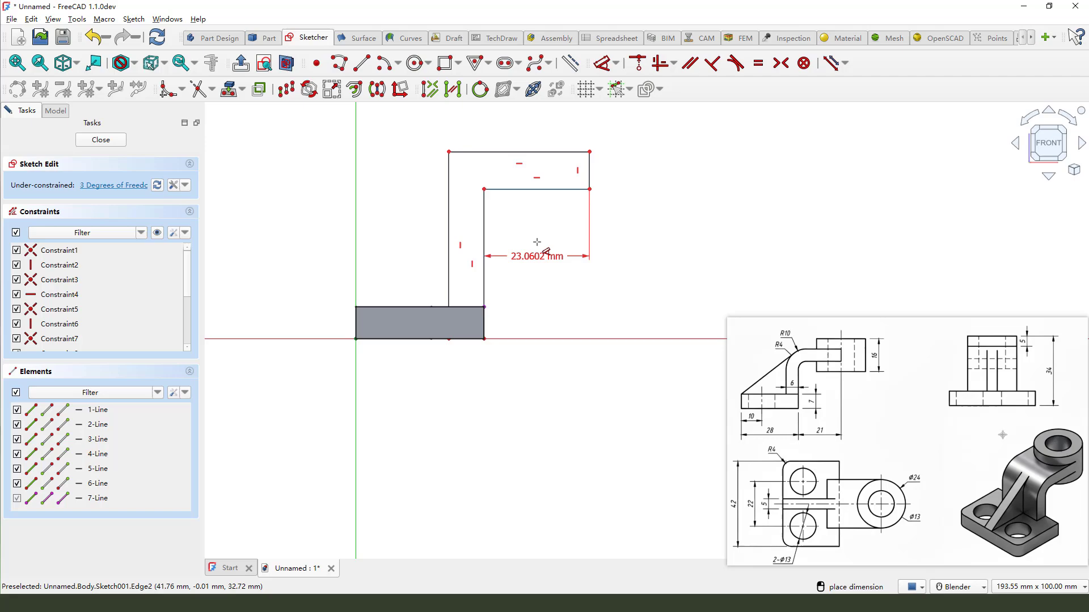
{"action": "left_click", "coordinate": [536, 242]}
{"action": "type", "text": "21"}
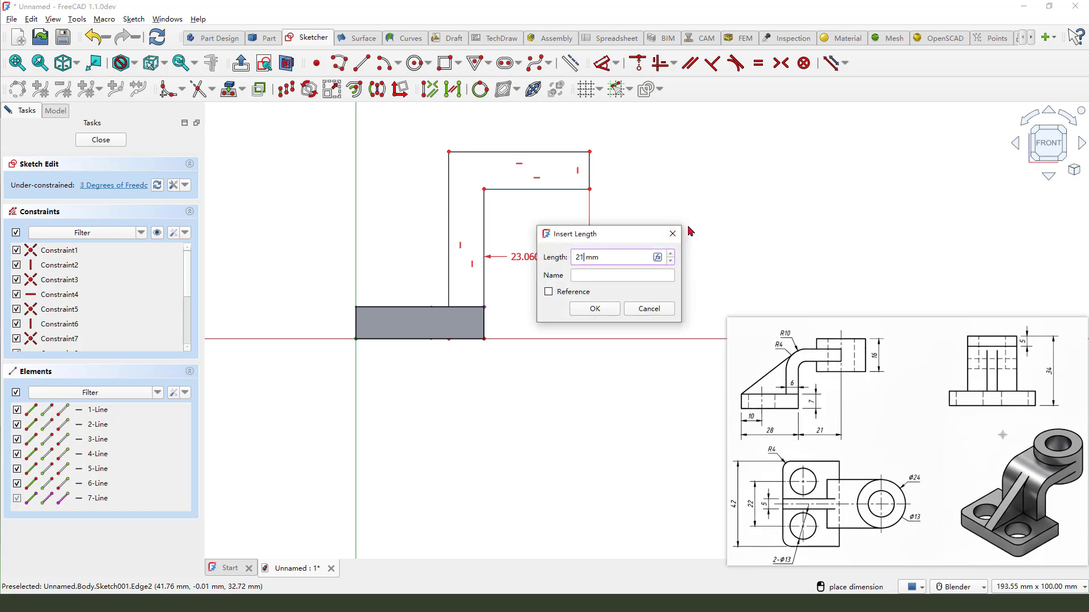
{"action": "key", "text": "Return"}
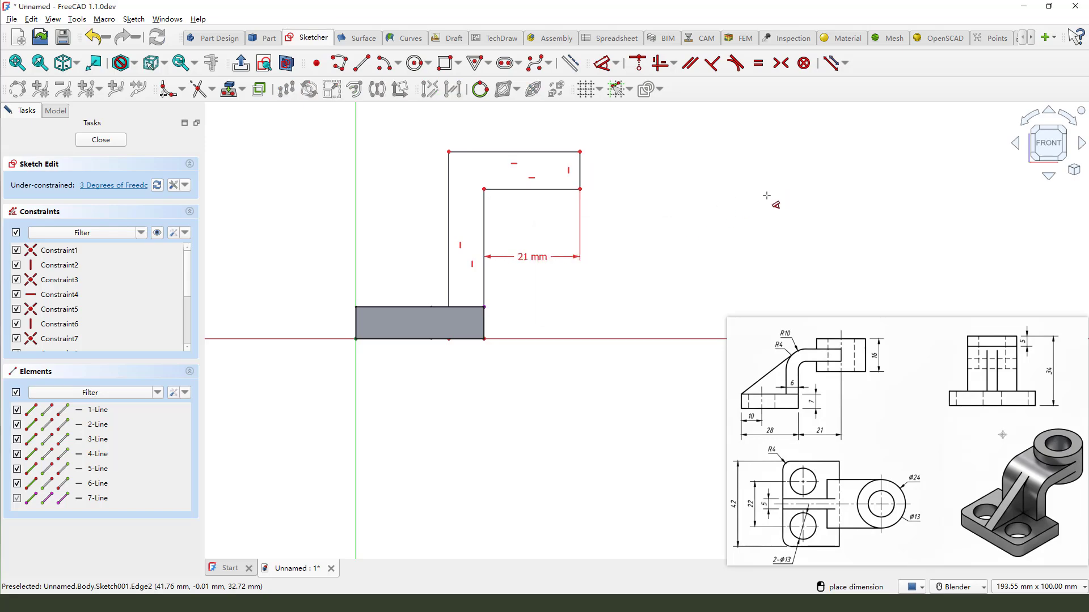
Step: Set the distance between the profile's two long vertical lines to 6 mm
{"action": "left_click", "coordinate": [484, 237]}
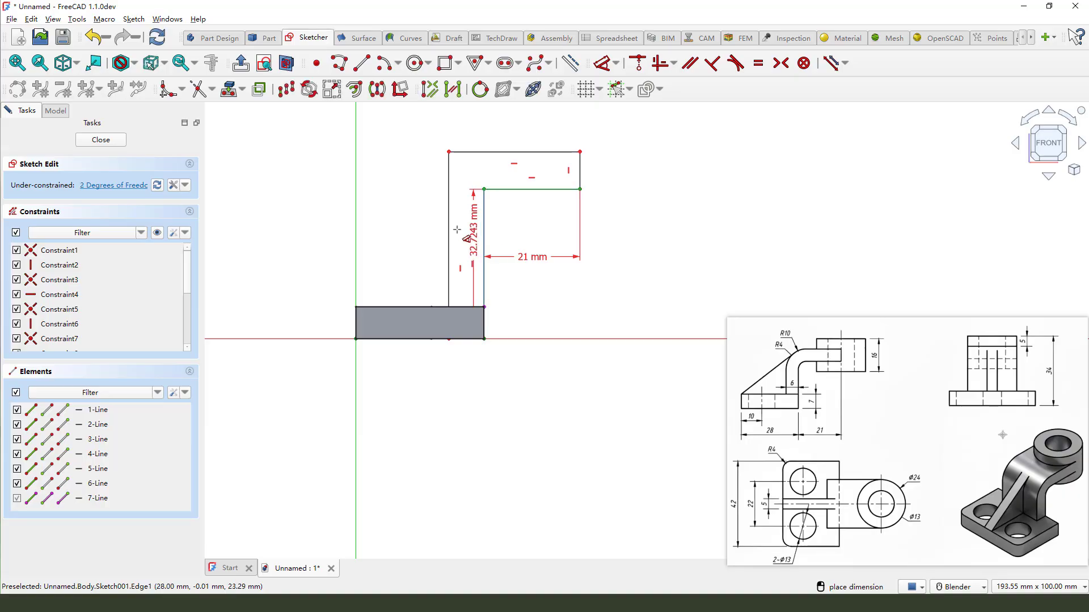
{"action": "left_click", "coordinate": [448, 234]}
{"action": "left_click", "coordinate": [407, 237]}
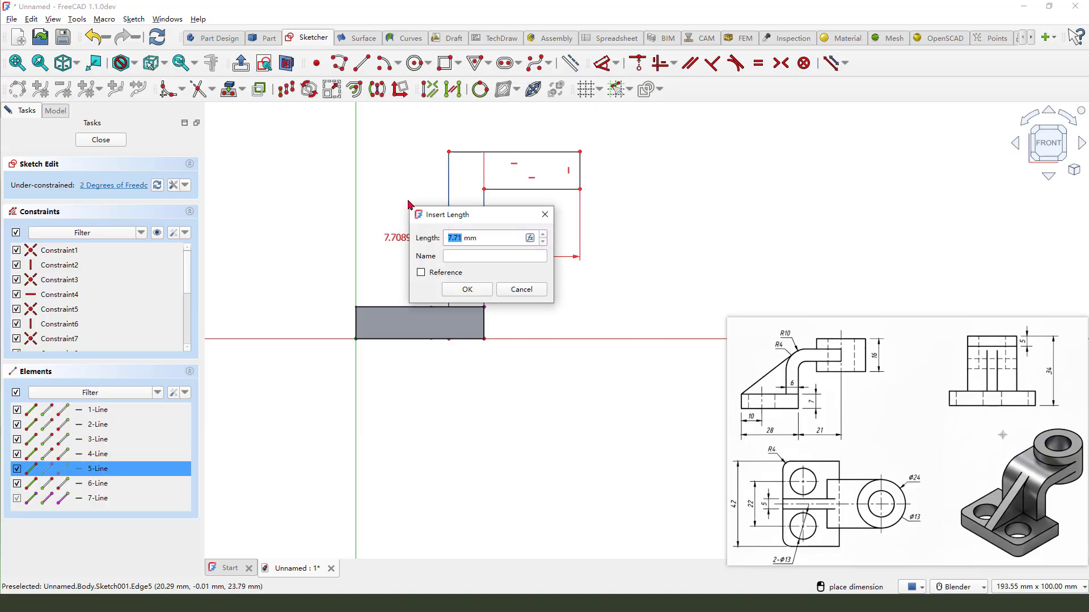
{"action": "type", "text": "6"}
{"action": "key", "text": "Return"}
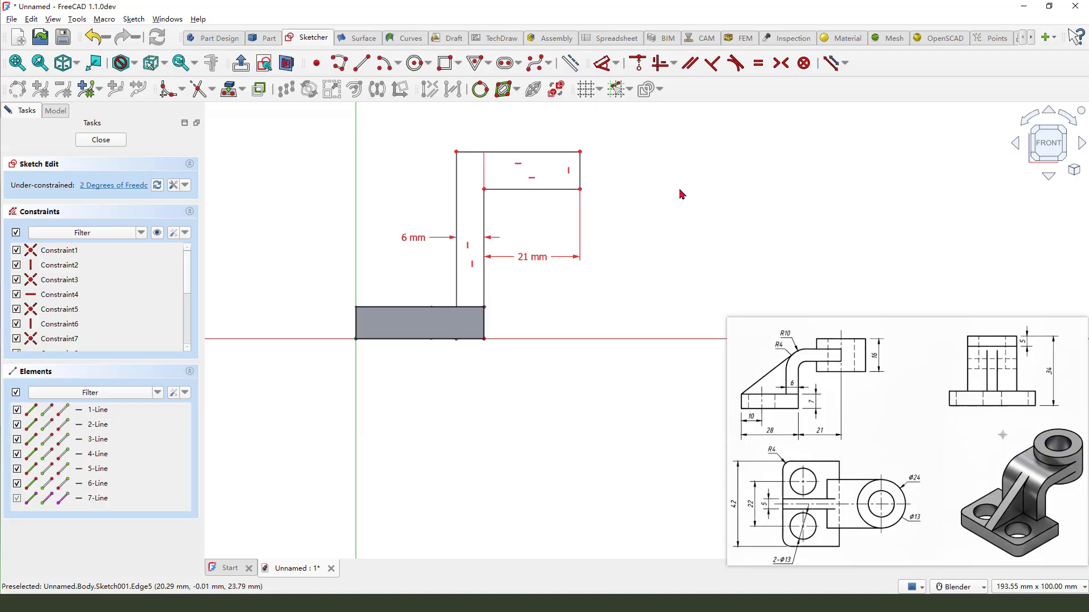
Step: Show the sketch in section view and constrain the profile's short bottom line equal to the arm's vertical end line
{"action": "mouse_move", "coordinate": [412, 270]}
{"action": "left_mouse_down"}
{"action": "mouse_move", "coordinate": [435, 305]}
{"action": "mouse_move", "coordinate": [408, 300]}
{"action": "left_mouse_up"}
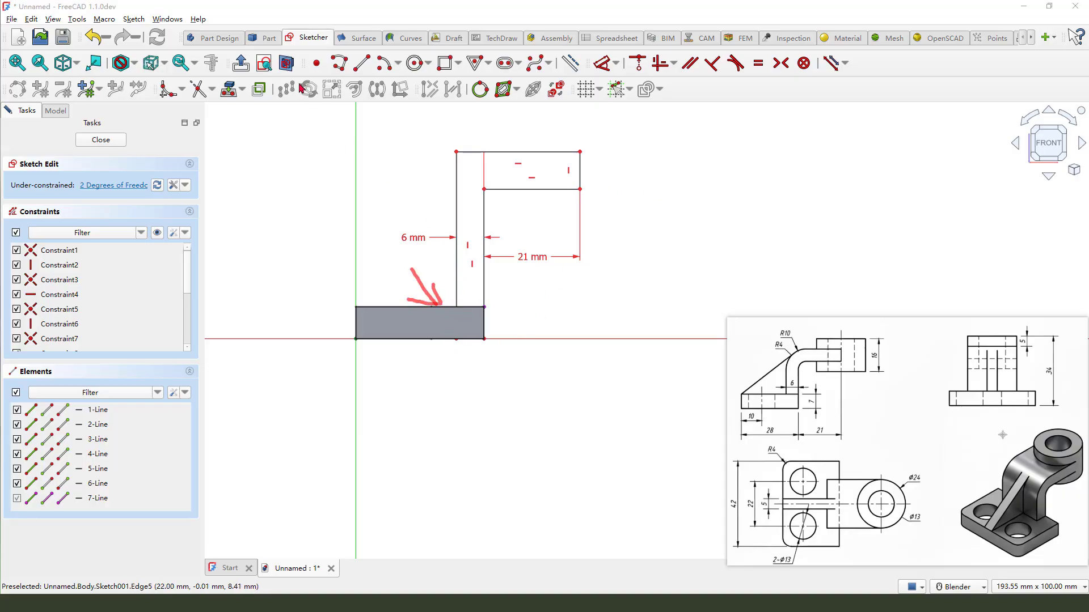
{"action": "key", "text": "Escape"}
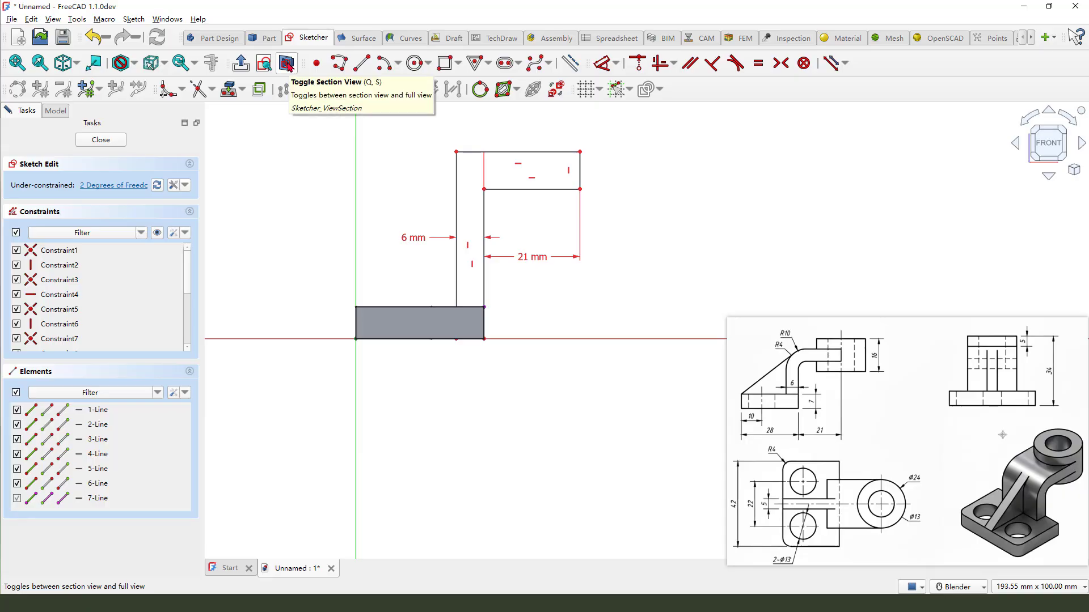
{"action": "left_click", "coordinate": [287, 65]}
{"action": "scroll", "coordinate": [516, 316], "scroll_direction": "up", "scroll_amount": 1}
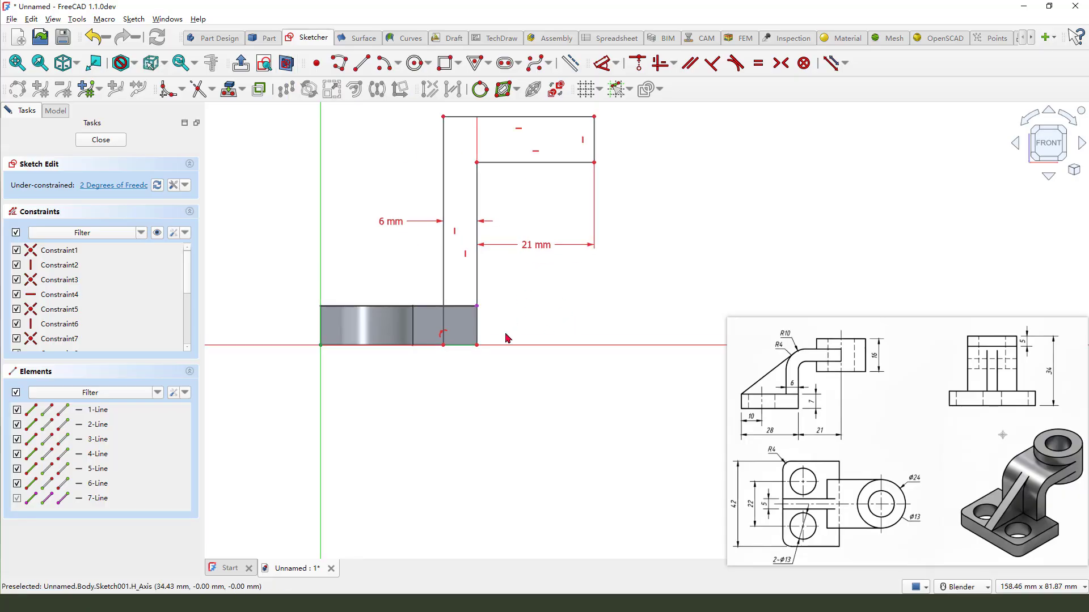
{"action": "left_click", "coordinate": [462, 345]}
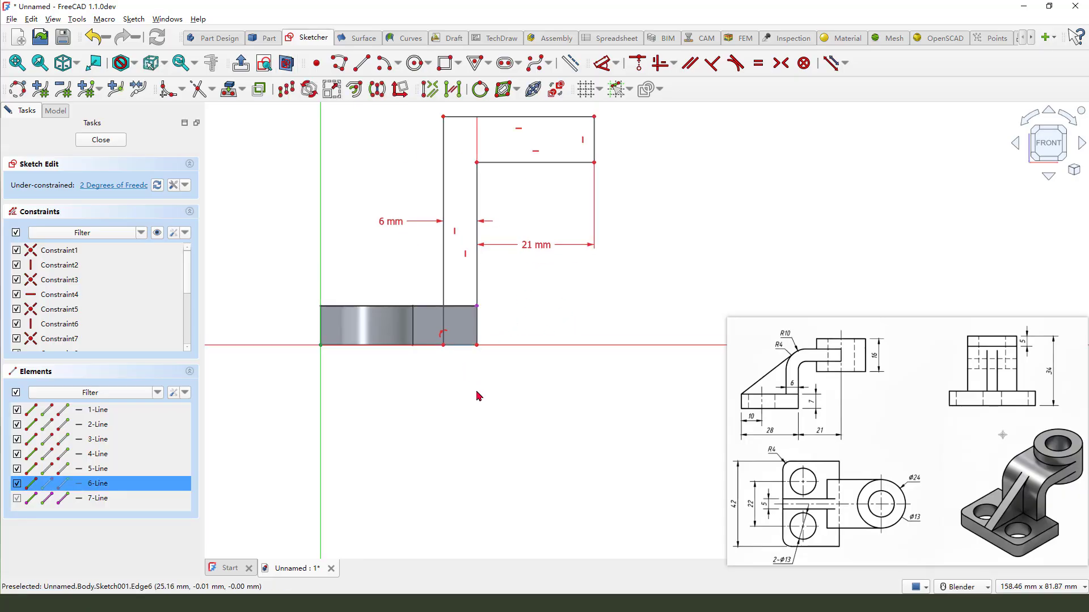
{"action": "left_click", "coordinate": [599, 135]}
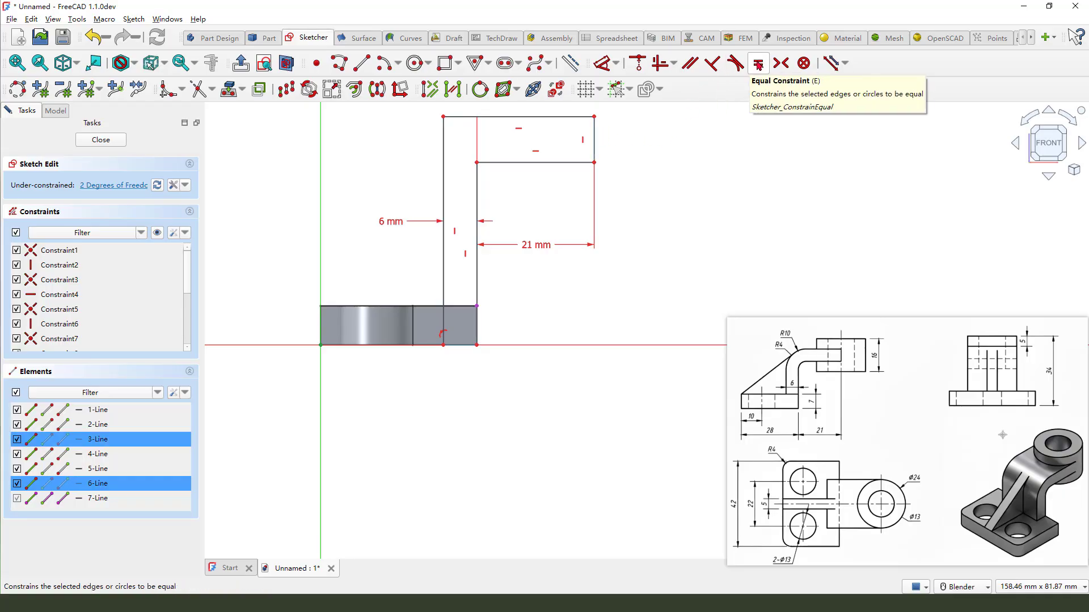
{"action": "left_click", "coordinate": [758, 63]}
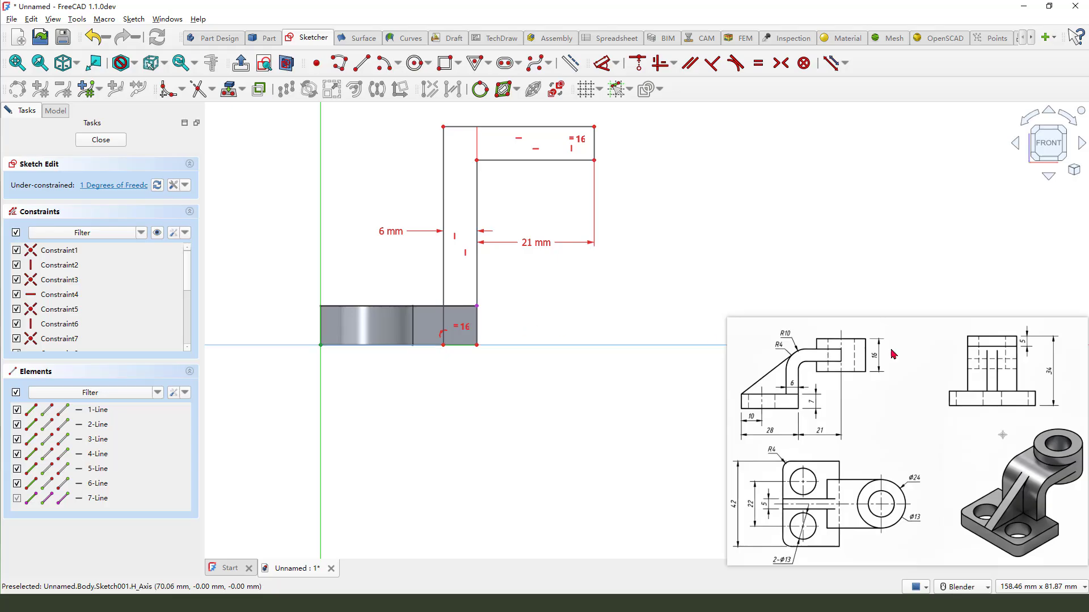
Step: Set the vertical distance from the arm's upper horizontal line to the horizontal axis to 29 mm
{"action": "left_click_drag", "start_coordinate": [1009, 348], "coordinate": [1055, 348]}
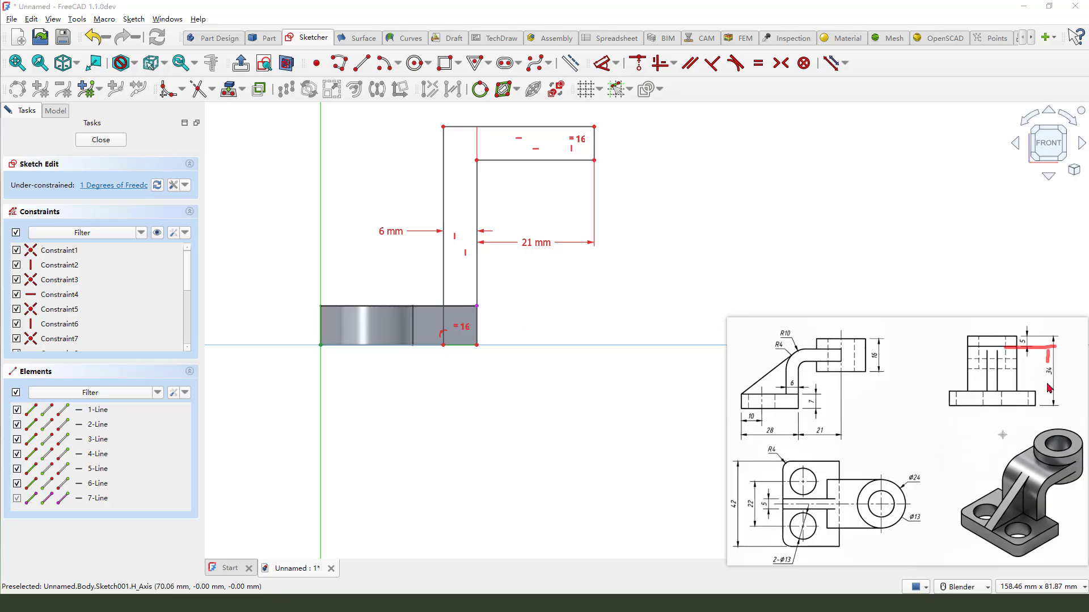
{"action": "left_click_drag", "start_coordinate": [1048, 388], "coordinate": [1040, 400]}
{"action": "mouse_move", "coordinate": [1035, 356]}
{"action": "left_mouse_down"}
{"action": "mouse_move", "coordinate": [1043, 344]}
{"action": "mouse_move", "coordinate": [1056, 354]}
{"action": "left_mouse_up"}
{"action": "left_click_drag", "start_coordinate": [791, 409], "coordinate": [876, 419]}
{"action": "key", "text": "Escape"}
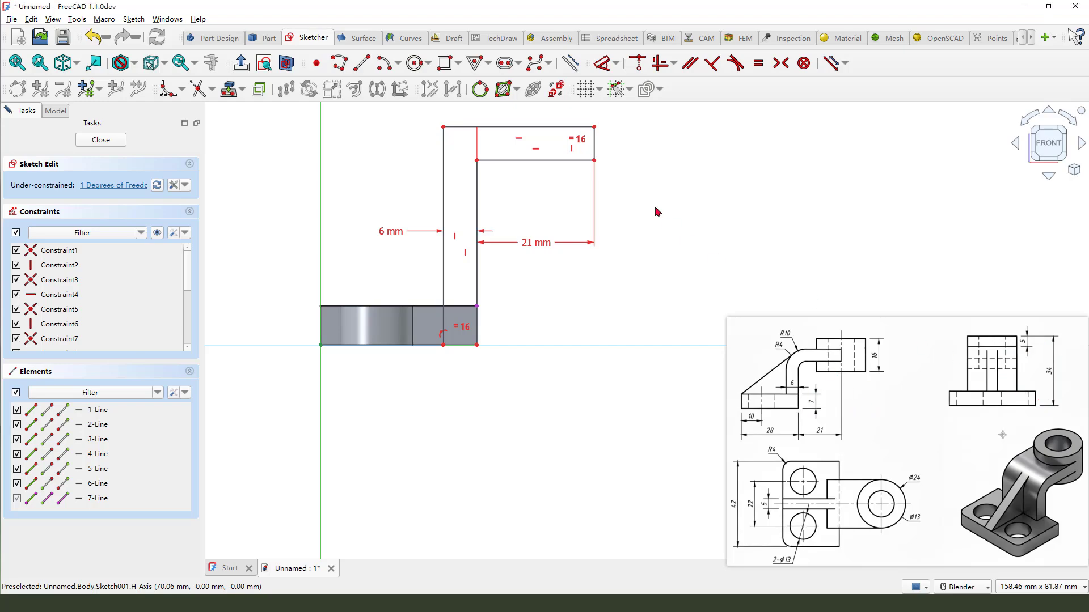
{"action": "left_click", "coordinate": [603, 62]}
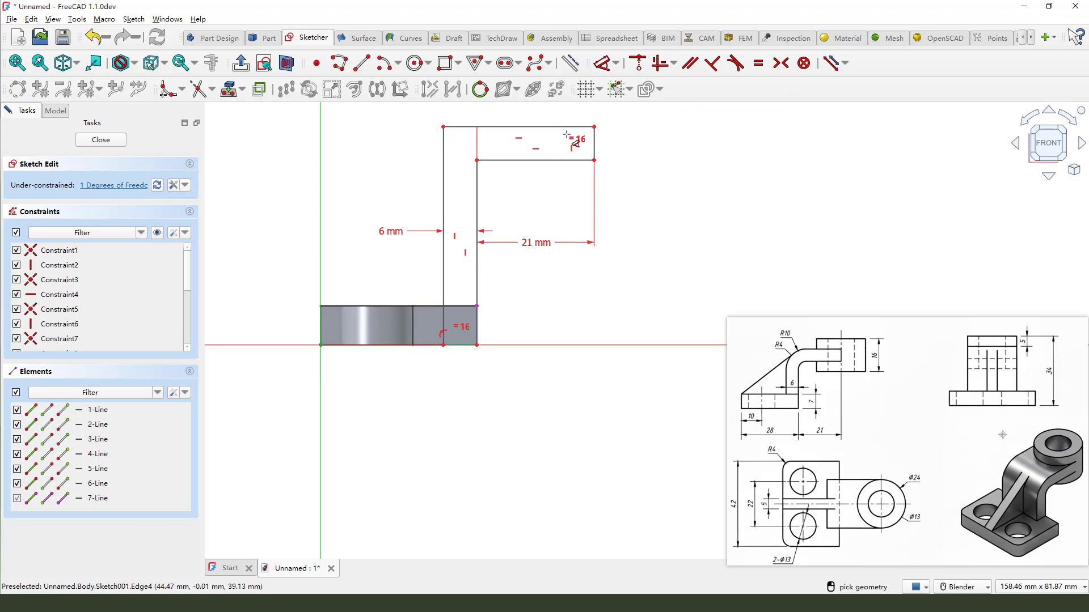
{"action": "left_click", "coordinate": [567, 127]}
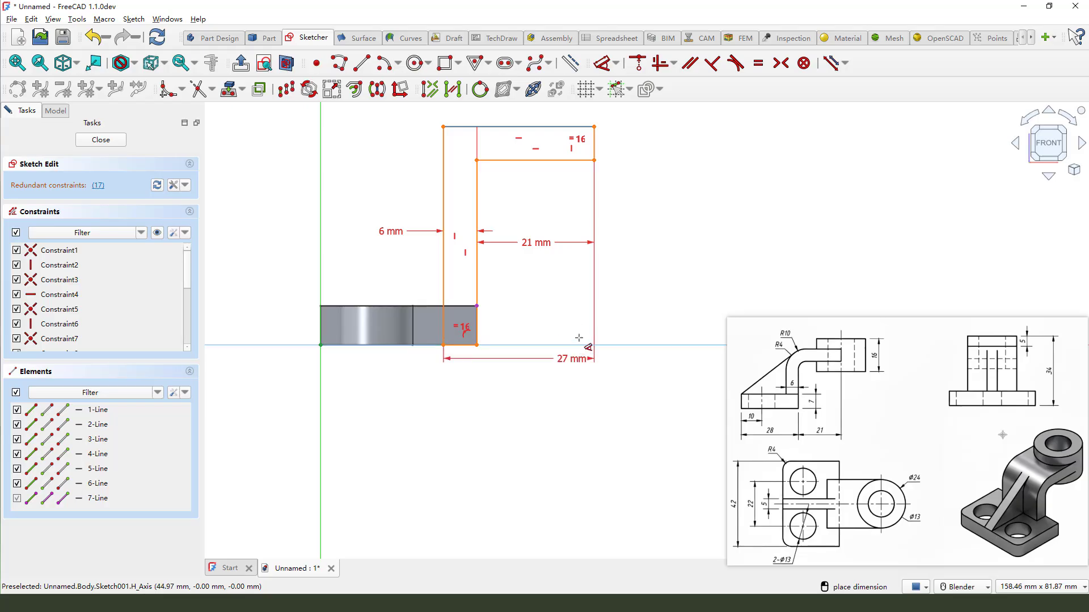
{"action": "left_click", "coordinate": [578, 344]}
{"action": "left_click", "coordinate": [653, 245]}
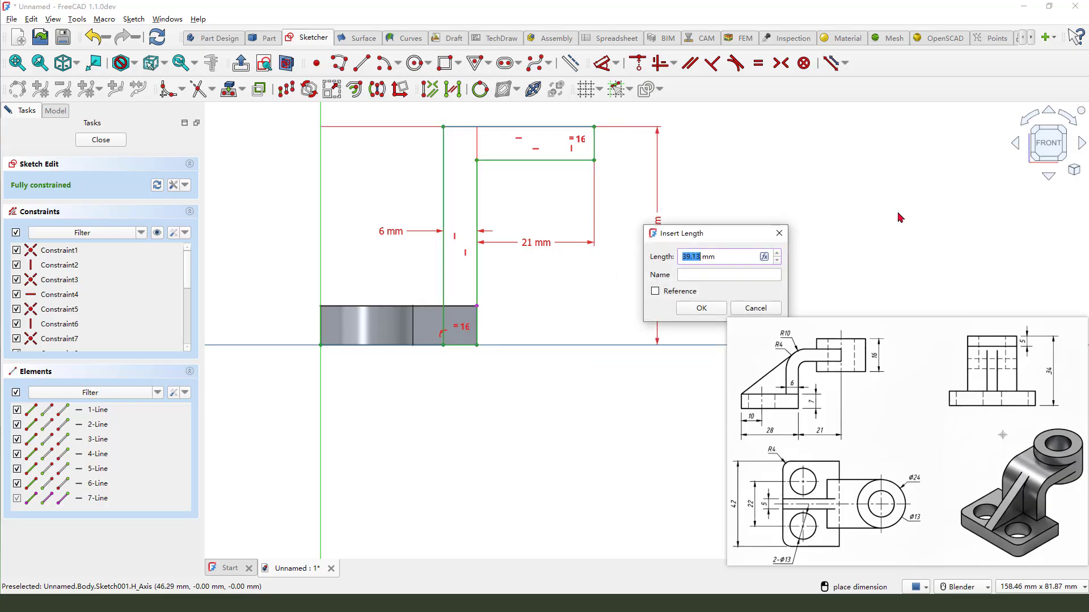
{"action": "type", "text": "34-5"}
{"action": "left_click", "coordinate": [703, 308]}
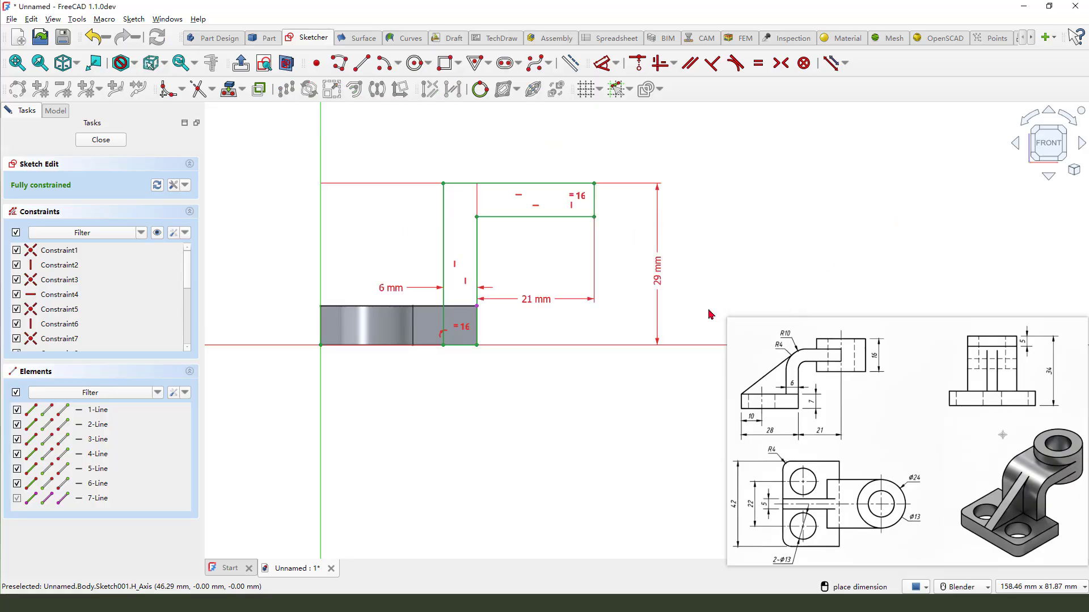
Step: Move the 21 mm and 29 mm dimensions closer to the profile and finish the sketch
{"action": "left_click_drag", "start_coordinate": [527, 306], "coordinate": [529, 278]}
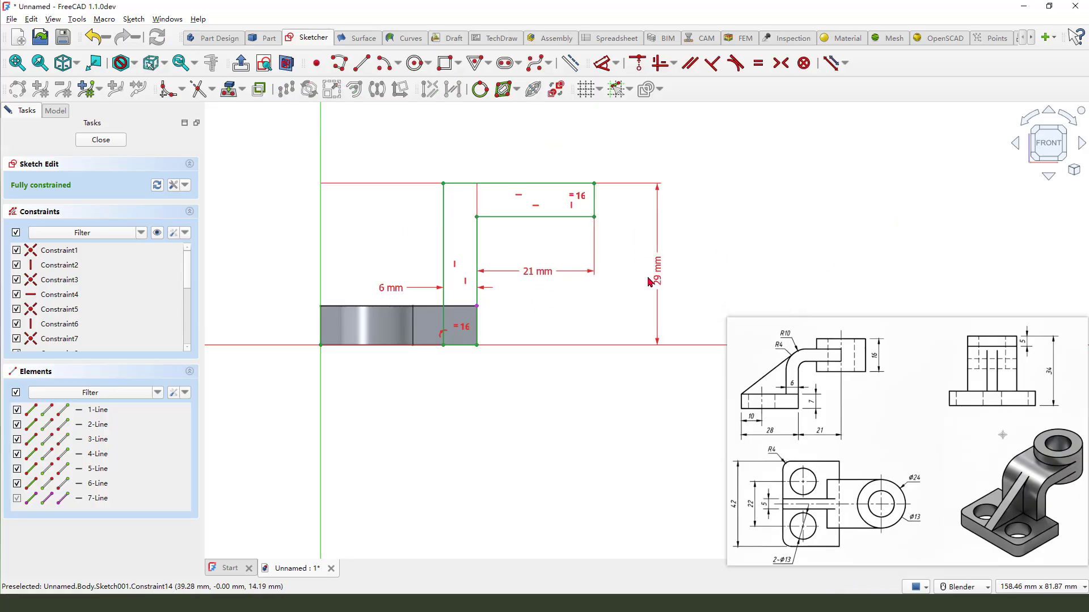
{"action": "left_click_drag", "start_coordinate": [656, 276], "coordinate": [635, 279]}
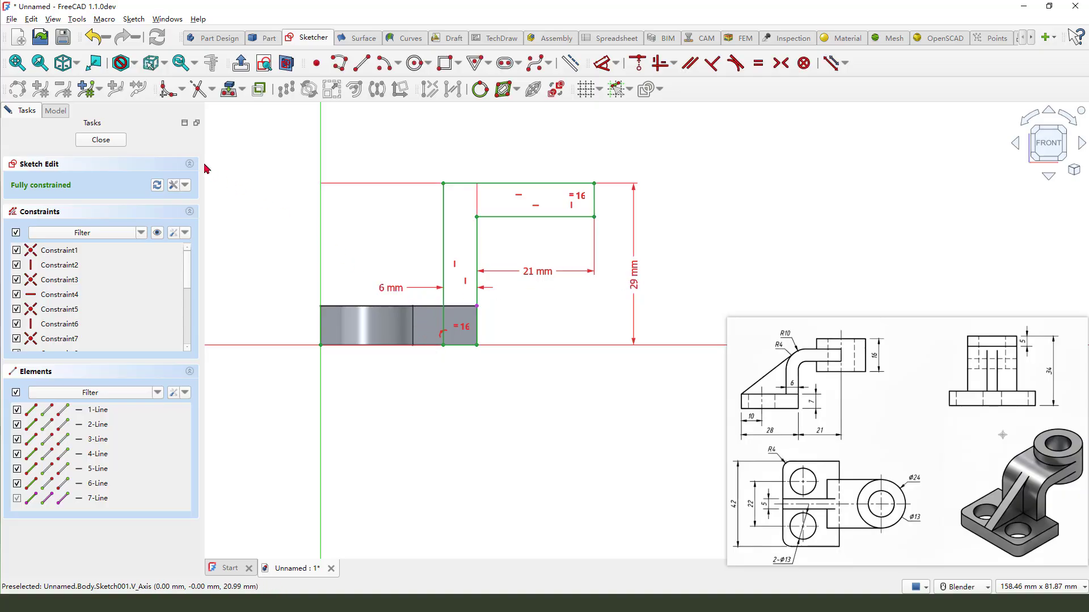
{"action": "left_click", "coordinate": [101, 140]}
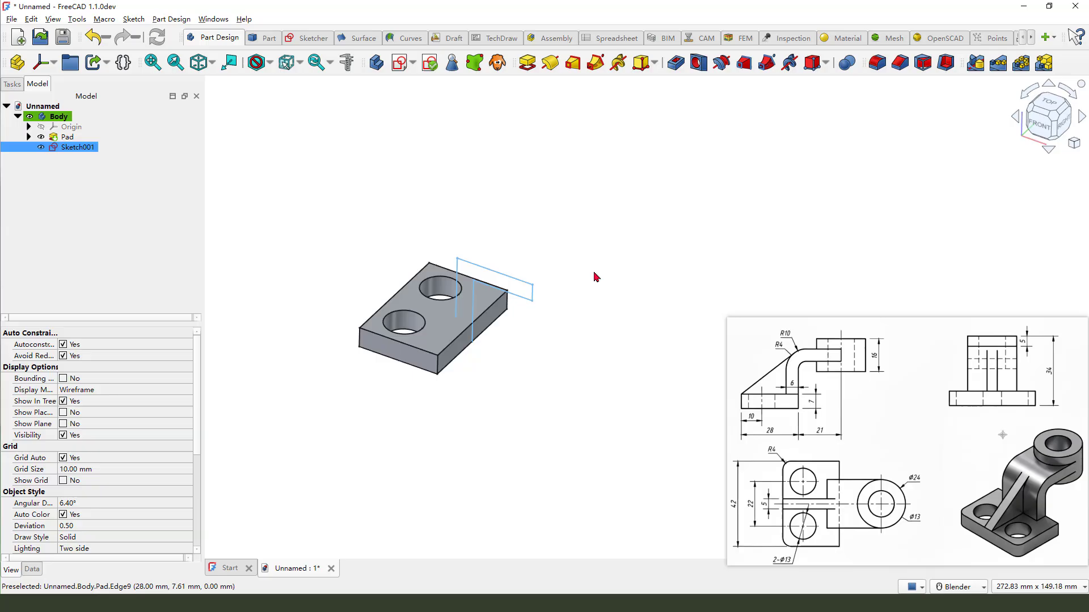
Step: Pad the arm profile 24 mm in Symmetric mode
{"action": "left_click", "coordinate": [527, 64]}
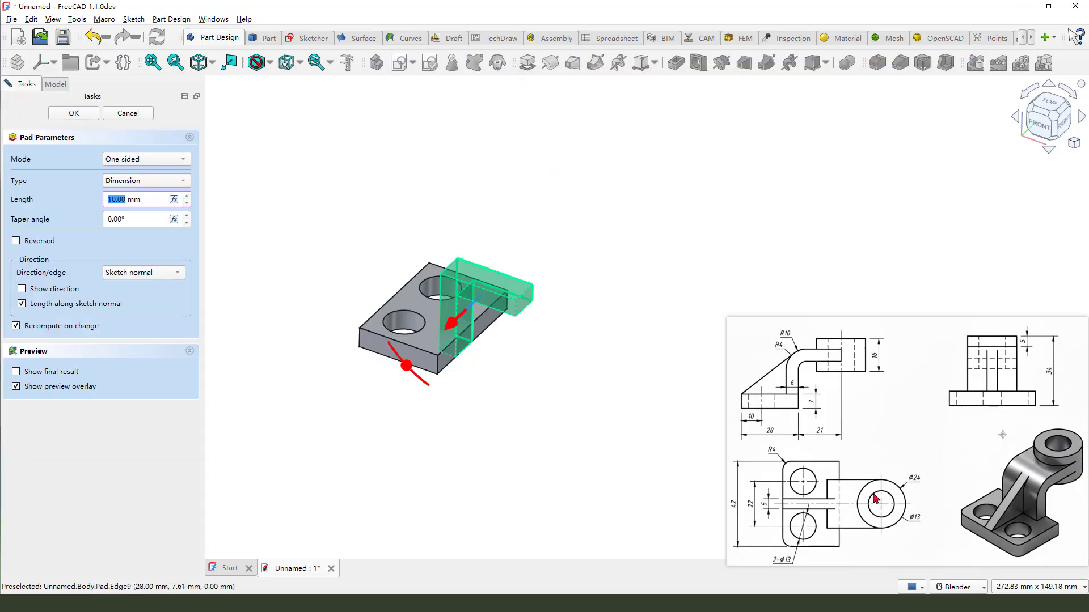
{"action": "mouse_move", "coordinate": [914, 468]}
{"action": "left_mouse_down"}
{"action": "mouse_move", "coordinate": [913, 494]}
{"action": "mouse_move", "coordinate": [924, 484]}
{"action": "left_mouse_up"}
{"action": "left_click", "coordinate": [141, 198]}
{"action": "double_click", "coordinate": [110, 200]}
{"action": "type", "text": "24"}
{"action": "left_click_drag", "start_coordinate": [20, 171], "coordinate": [180, 178]}
{"action": "left_click", "coordinate": [146, 159]}
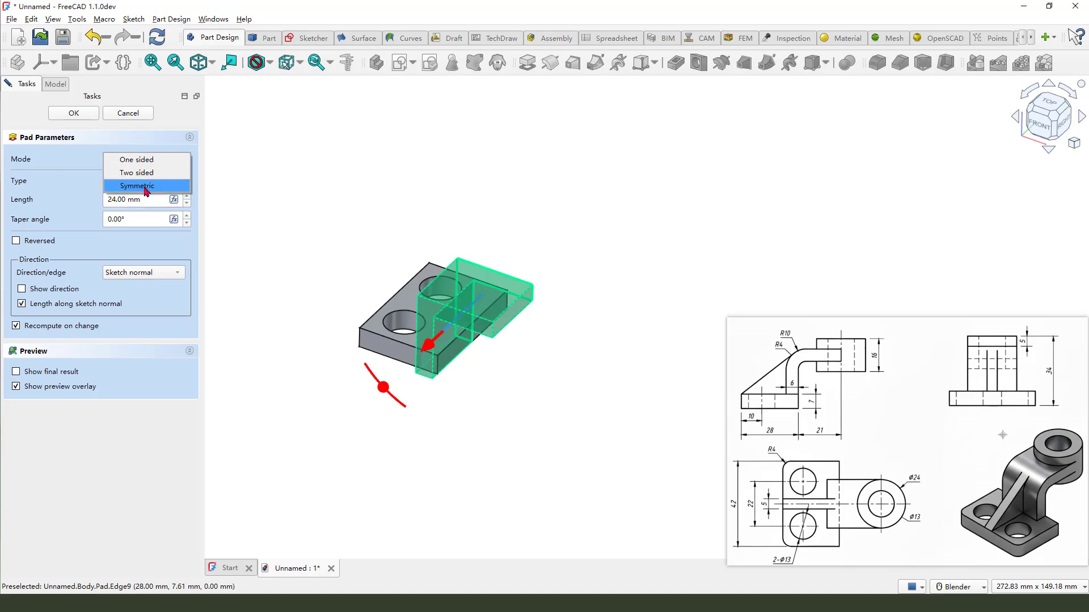
{"action": "left_click", "coordinate": [145, 186]}
{"action": "left_click", "coordinate": [74, 113]}
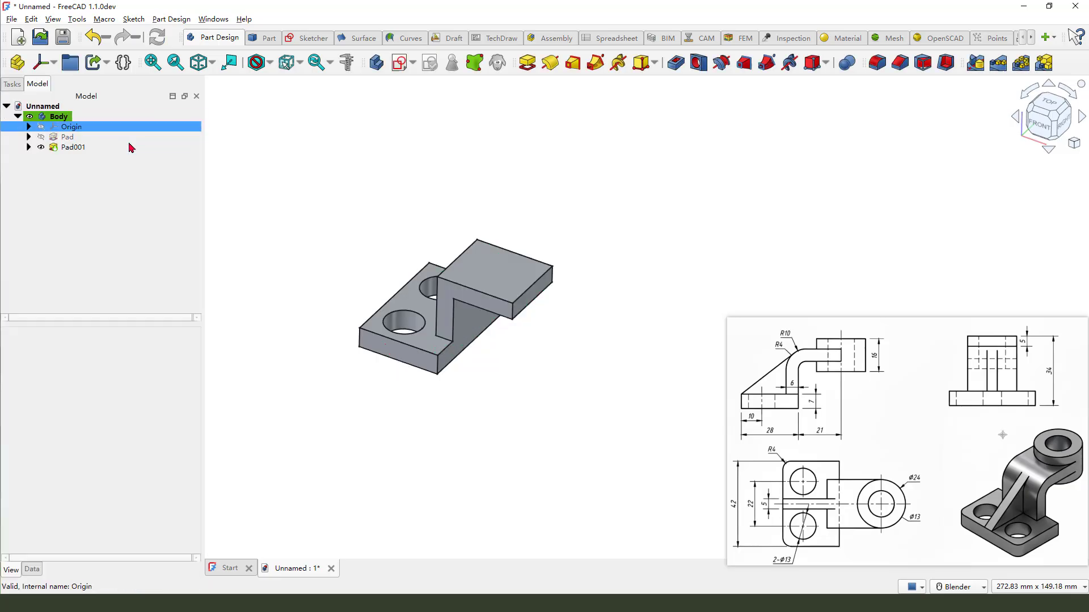
{"action": "mouse_move", "coordinate": [550, 397]}
{"action": "middle_mouse_down"}
{"action": "mouse_move", "coordinate": [566, 376]}
{"action": "mouse_move", "coordinate": [560, 390]}
{"action": "middle_mouse_up"}
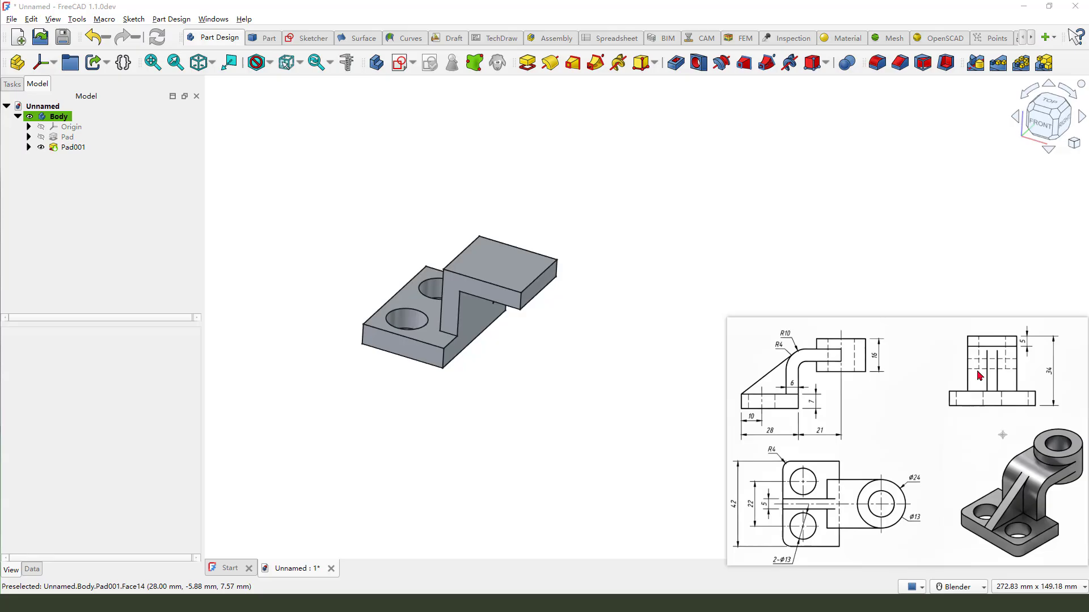
Step: Create a new sketch on the XY base plane
{"action": "mouse_move", "coordinate": [894, 486]}
{"action": "left_mouse_down"}
{"action": "mouse_move", "coordinate": [877, 482]}
{"action": "mouse_move", "coordinate": [909, 520]}
{"action": "mouse_move", "coordinate": [911, 486]}
{"action": "mouse_move", "coordinate": [921, 485]}
{"action": "left_mouse_up"}
{"action": "key", "text": "Escape"}
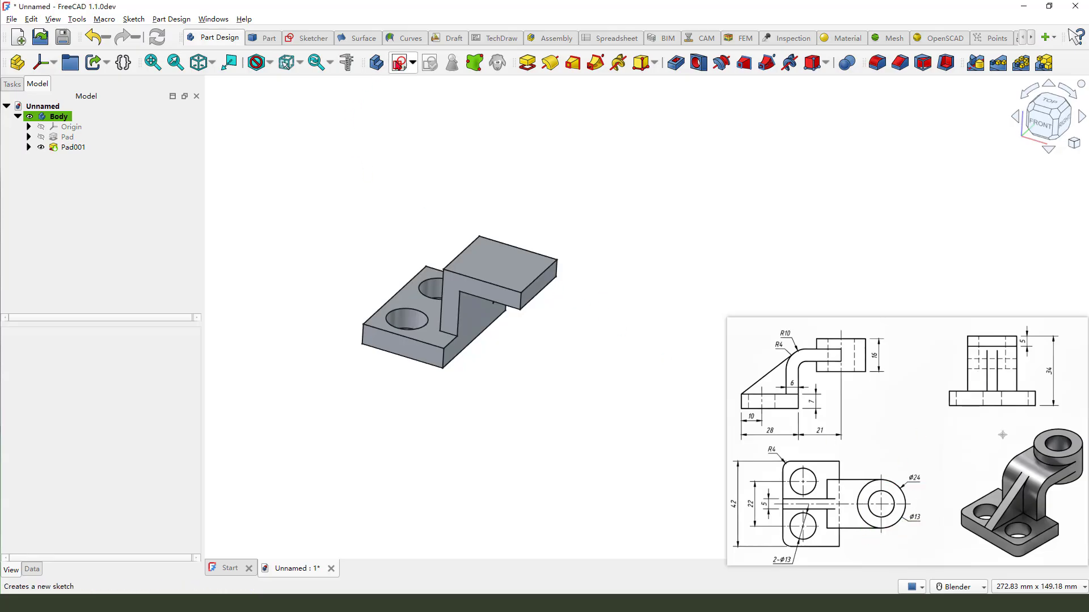
{"action": "left_click", "coordinate": [400, 62]}
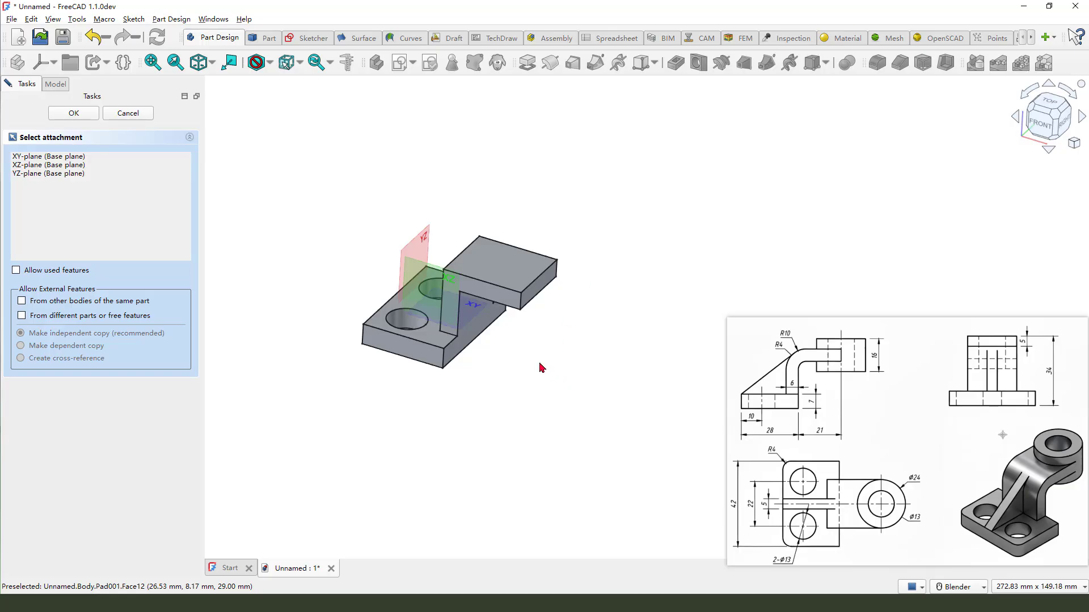
{"action": "middle_click_drag", "start_coordinate": [539, 368], "coordinate": [486, 384]}
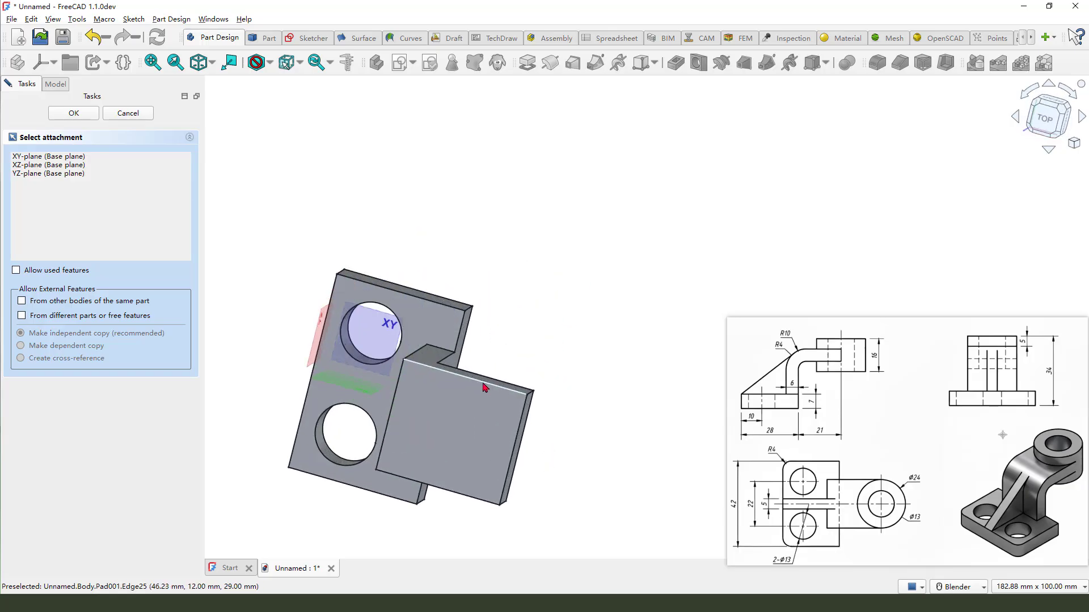
{"action": "left_click_drag", "start_coordinate": [375, 329], "coordinate": [396, 340]}
{"action": "left_click", "coordinate": [378, 326]}
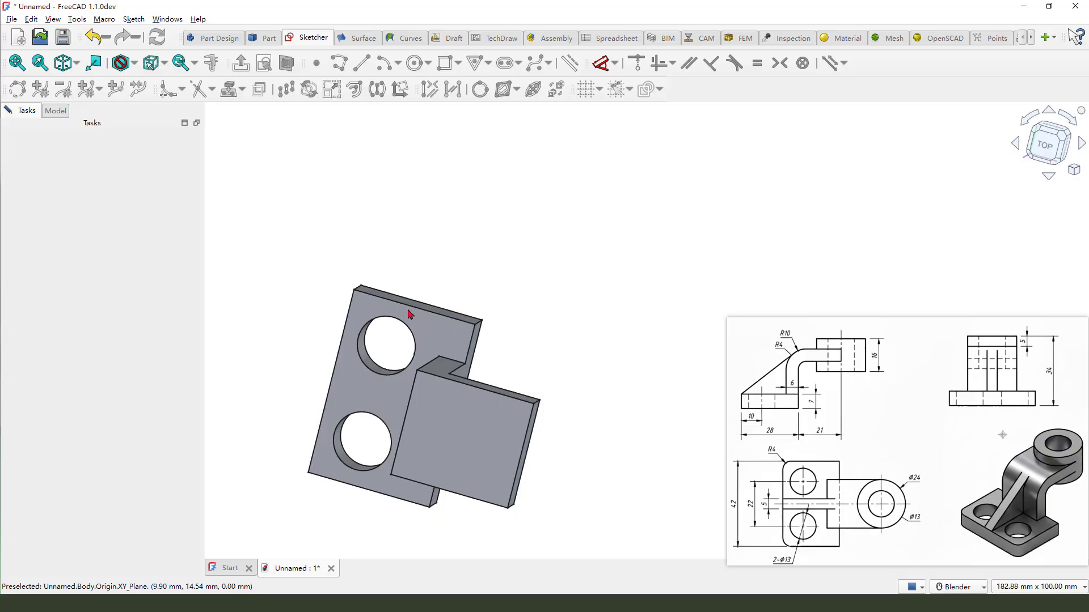
{"action": "scroll", "coordinate": [449, 370], "scroll_direction": "up", "scroll_amount": 1}
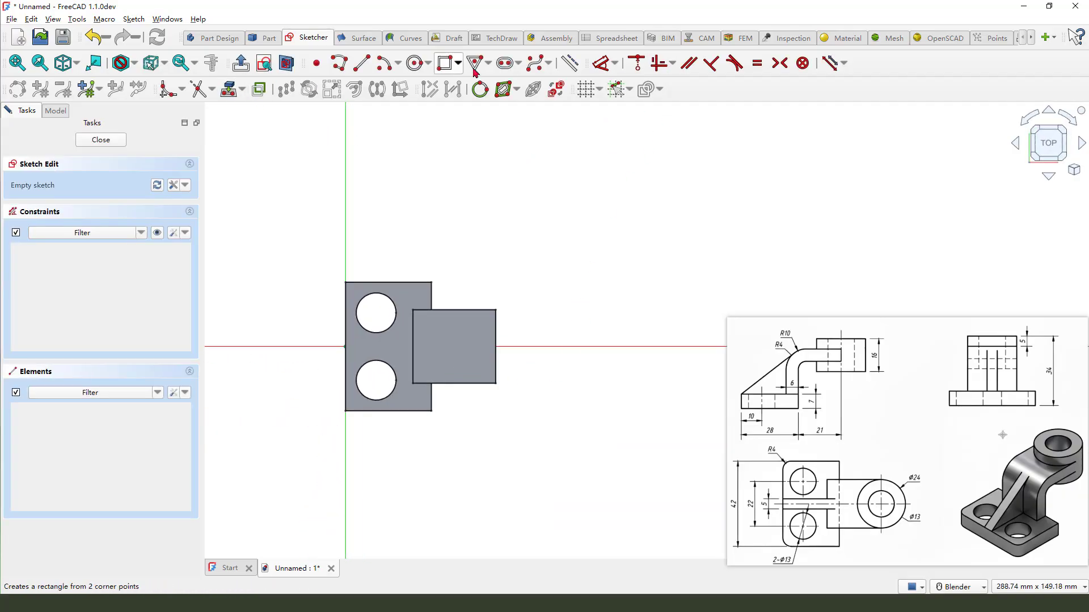
Step: Project the arm's outer end edge into the sketch as external geometry and show the sketch in section view
{"action": "left_click", "coordinate": [230, 89]}
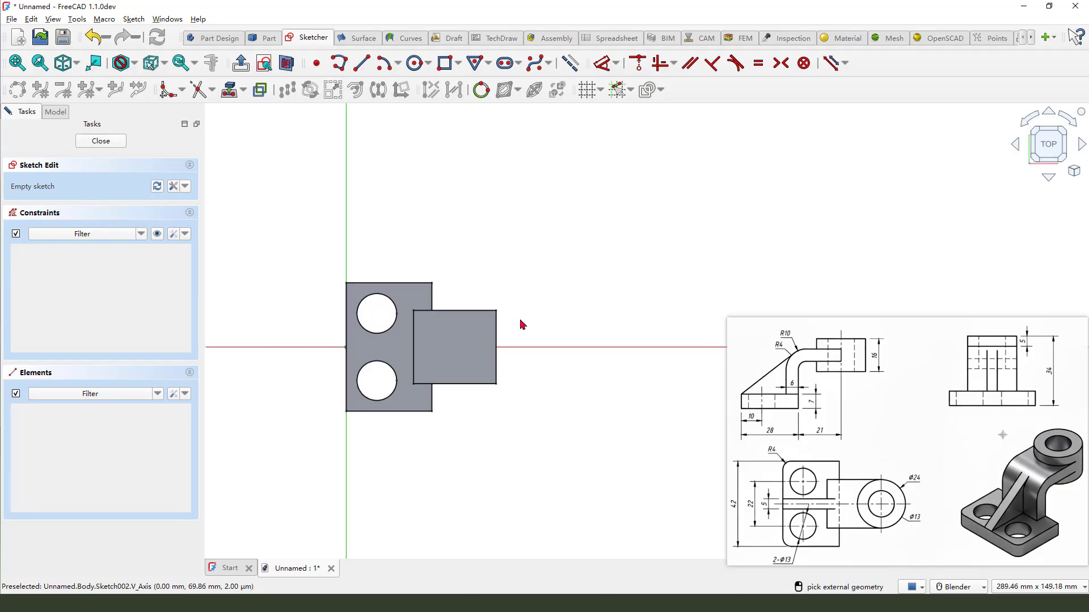
{"action": "left_click", "coordinate": [498, 357]}
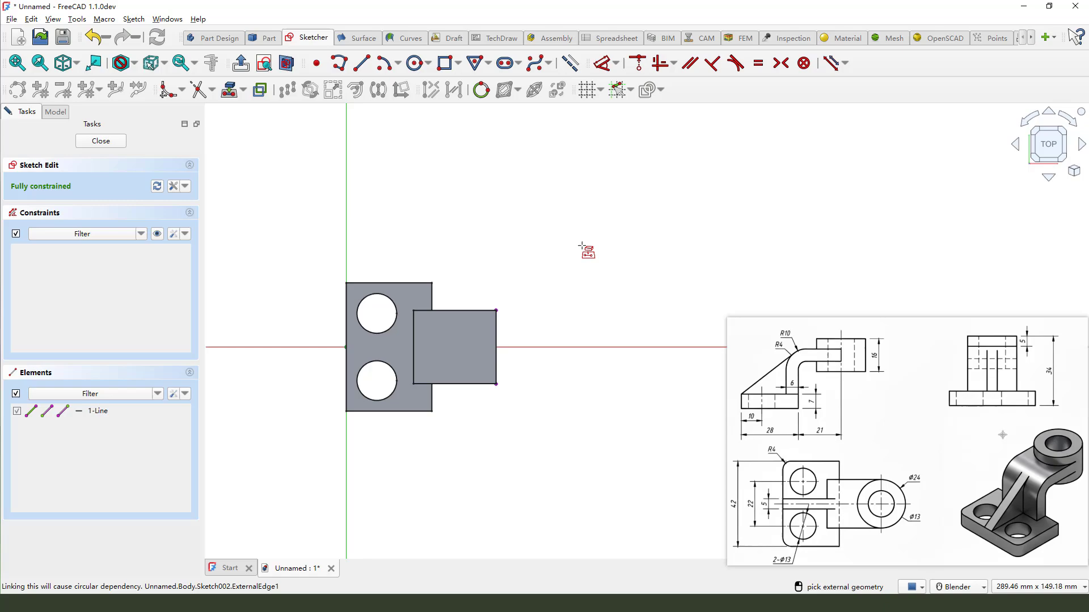
{"action": "left_click", "coordinate": [287, 63]}
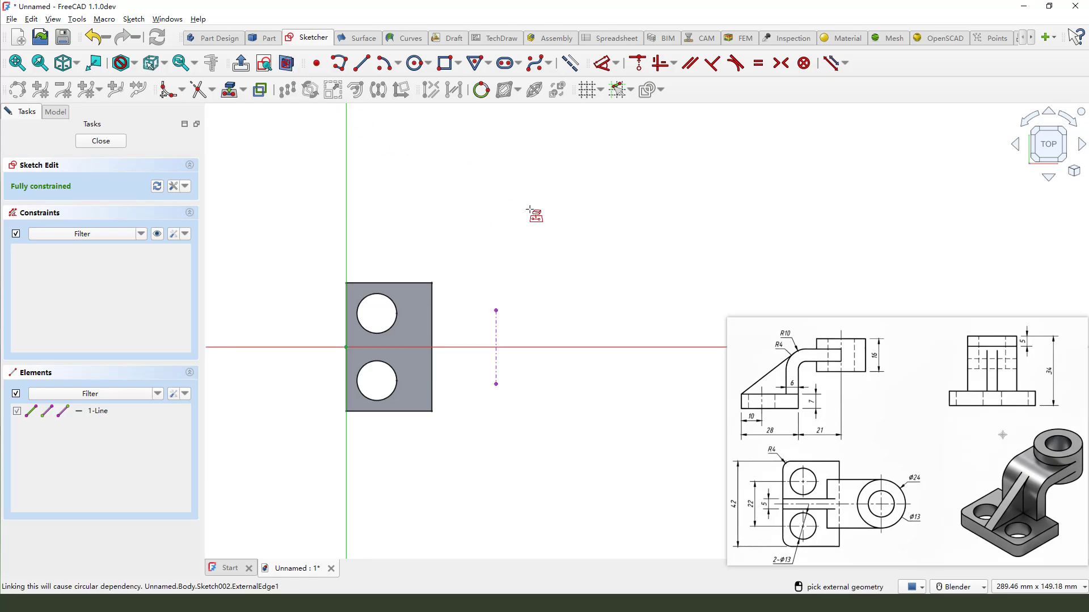
Step: Draw a circle centred where the projected edge meets the horizontal axis, passing through the edge's endpoint, and finish the sketch
{"action": "left_click", "coordinate": [416, 63]}
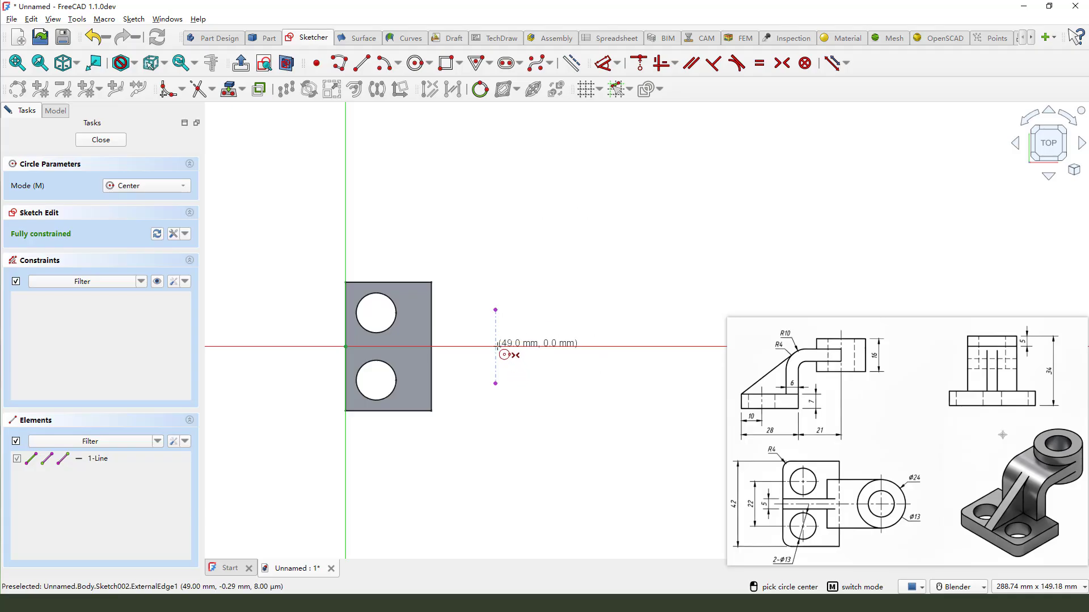
{"action": "left_click", "coordinate": [496, 346]}
{"action": "left_click", "coordinate": [495, 383]}
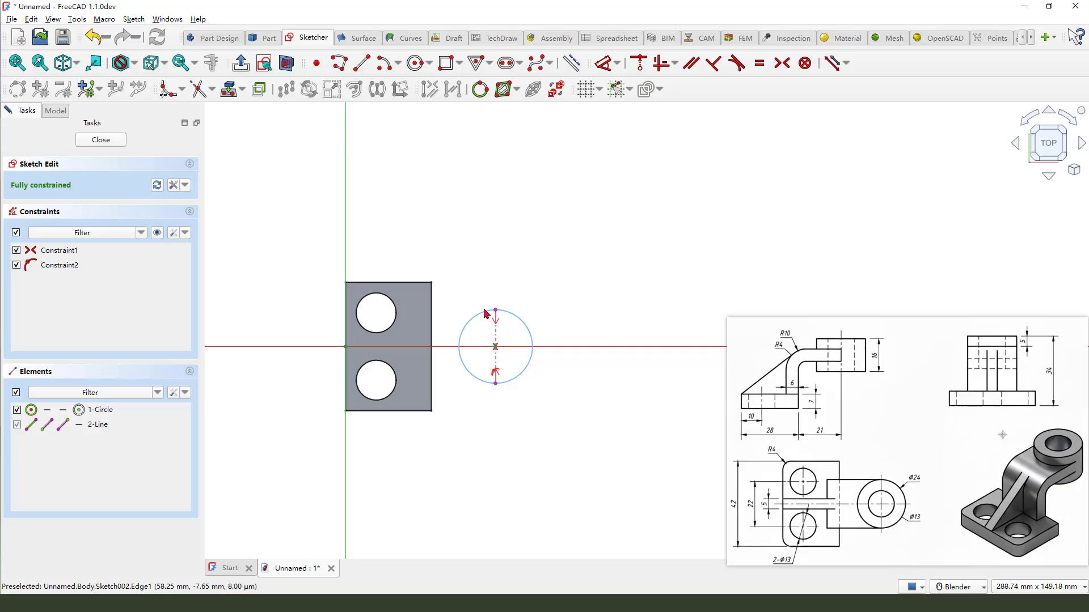
{"action": "left_click", "coordinate": [101, 140]}
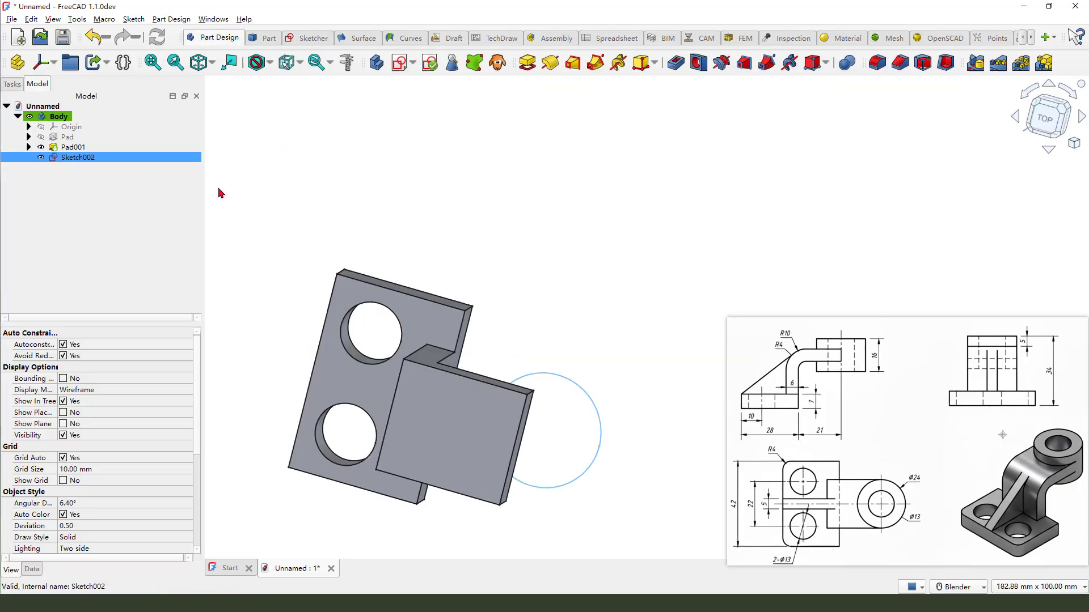
Step: Start padding the circle sketch in Two sided mode and set the Side 1 length to 34 mm
{"action": "mouse_move", "coordinate": [493, 210]}
{"action": "middle_mouse_down"}
{"action": "mouse_move", "coordinate": [441, 314]}
{"action": "mouse_move", "coordinate": [556, 176]}
{"action": "middle_mouse_up"}
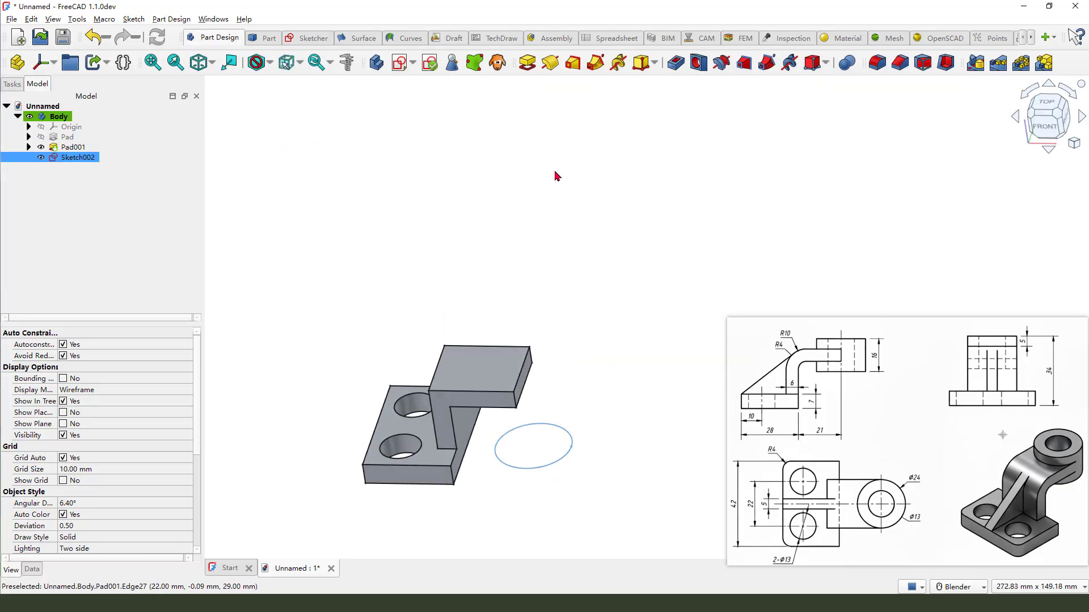
{"action": "scroll", "coordinate": [493, 182], "scroll_direction": "down", "scroll_amount": 1}
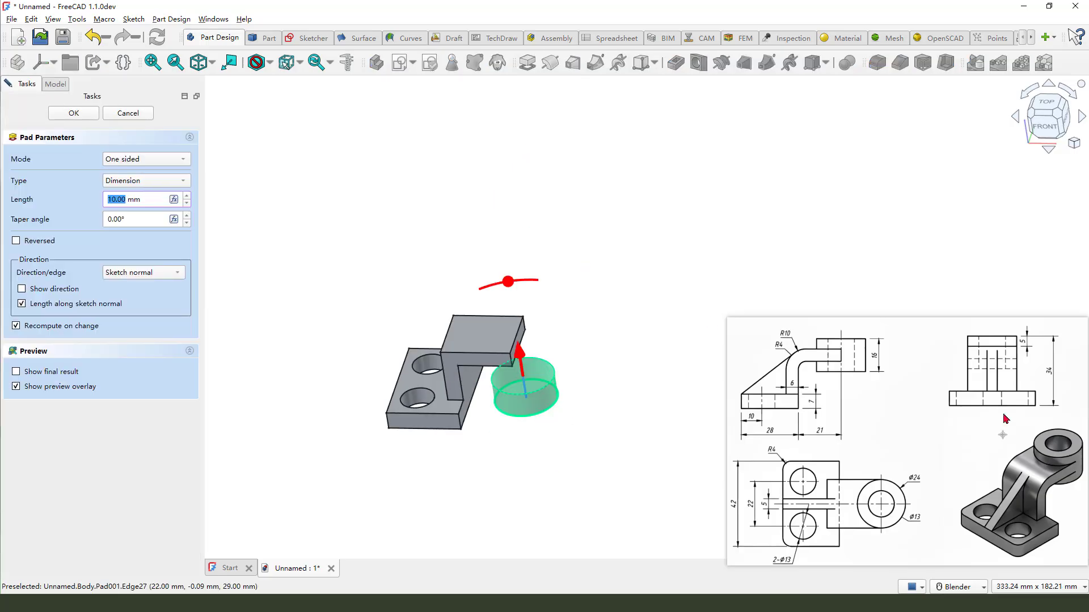
{"action": "left_click_drag", "start_coordinate": [1056, 361], "coordinate": [1051, 377]}
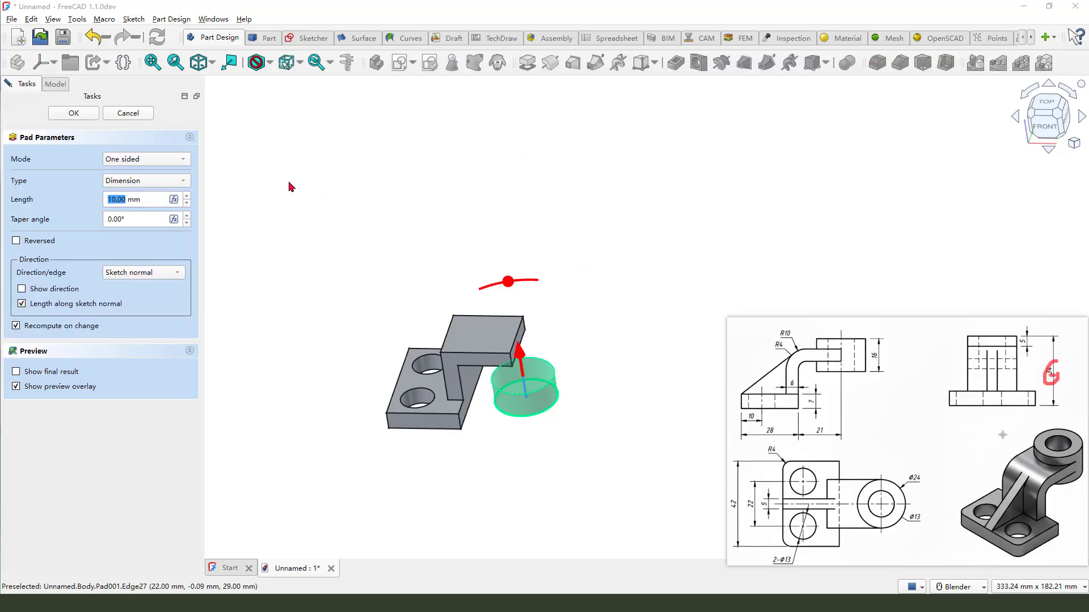
{"action": "left_click", "coordinate": [173, 159]}
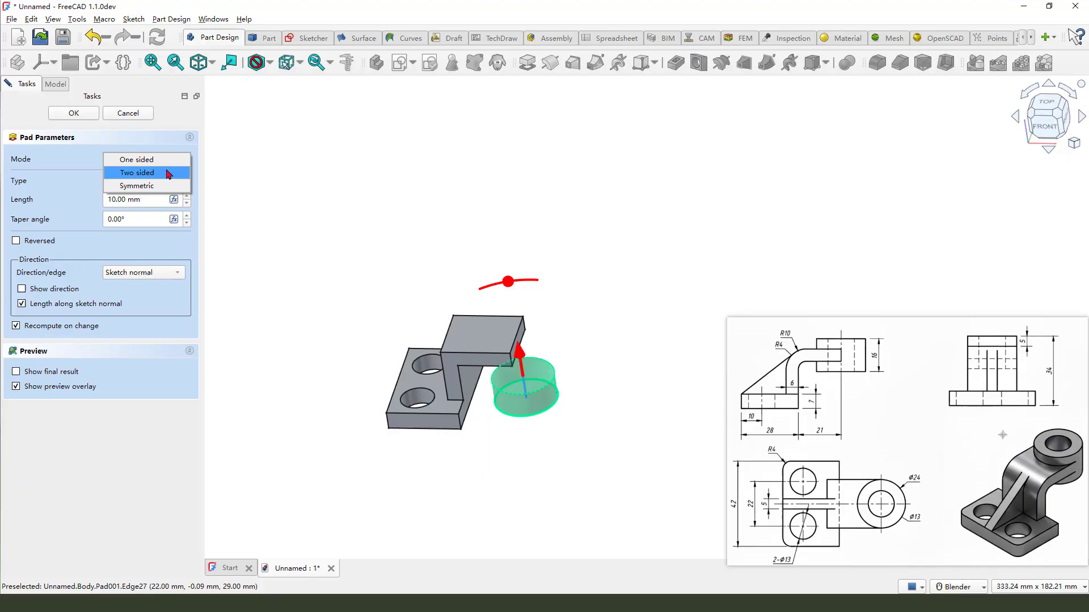
{"action": "left_click", "coordinate": [169, 173]}
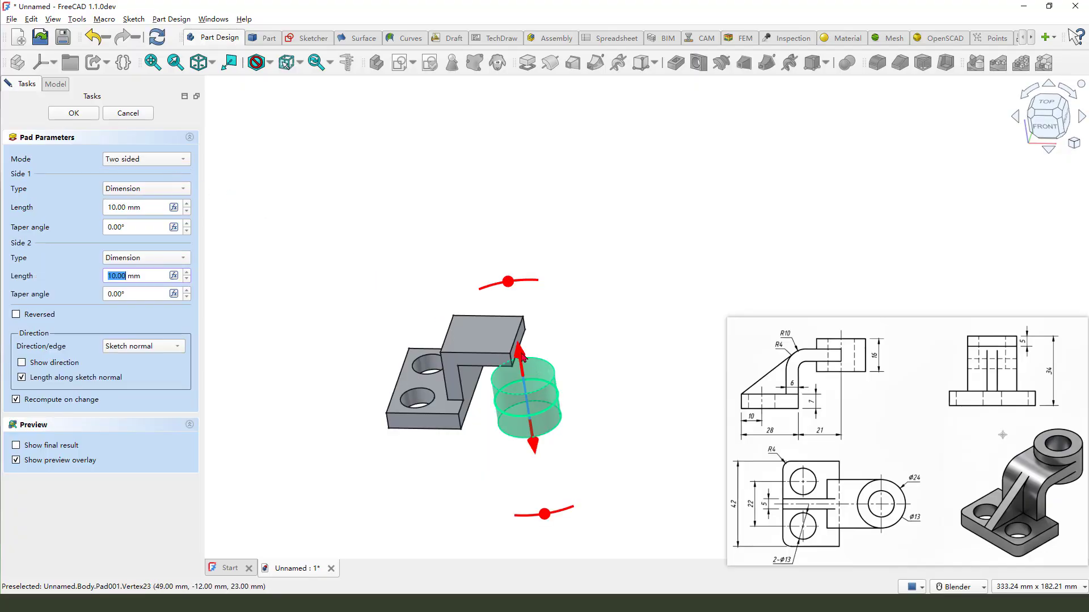
{"action": "left_click_drag", "start_coordinate": [520, 355], "coordinate": [605, 364]}
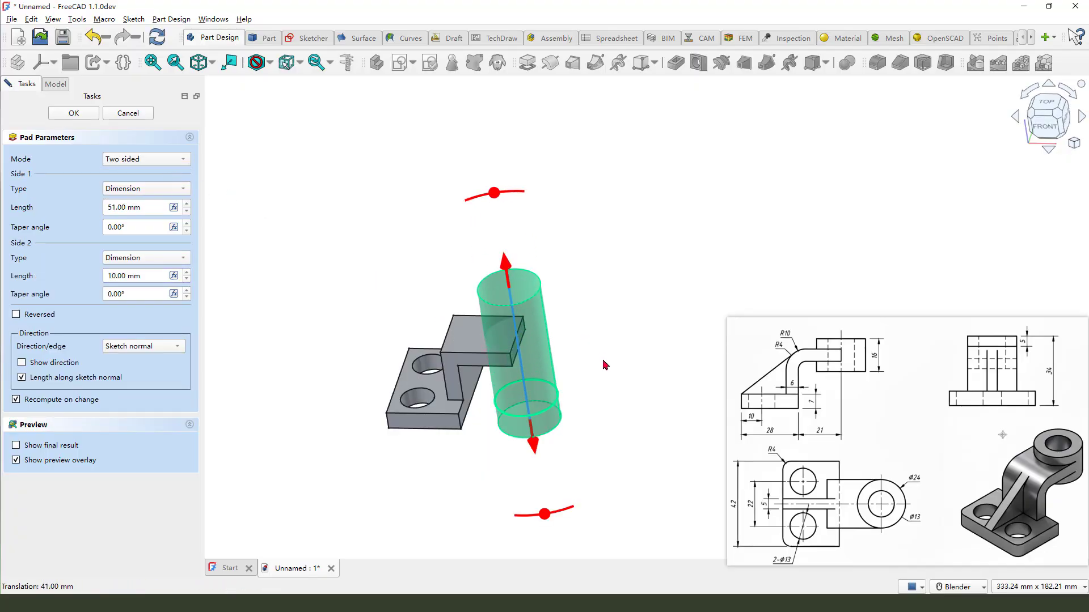
{"action": "middle_click_drag", "start_coordinate": [604, 365], "coordinate": [610, 330]}
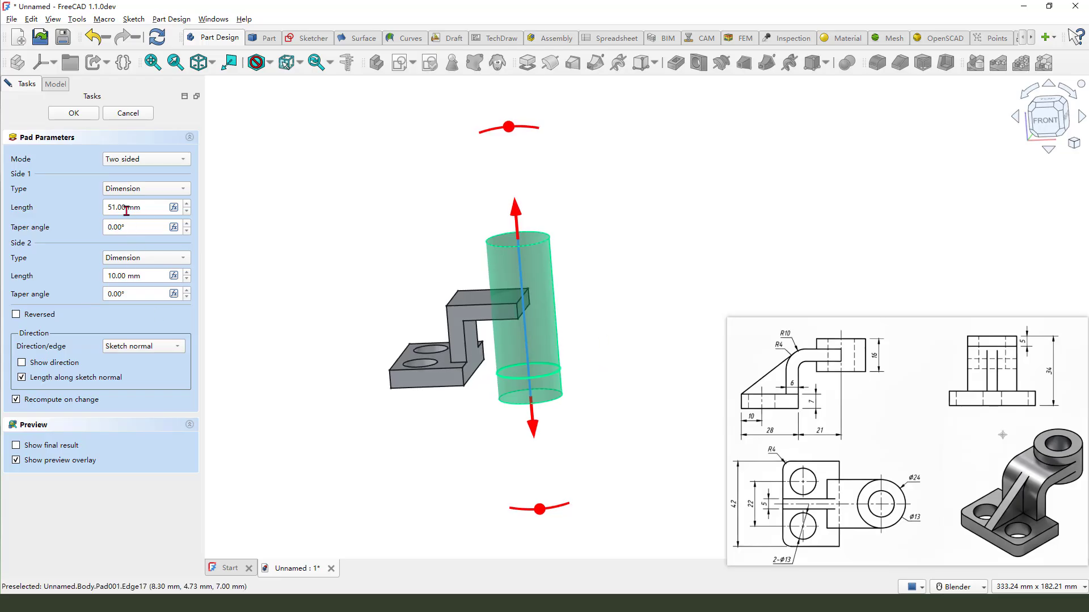
{"action": "left_click_drag", "start_coordinate": [127, 211], "coordinate": [95, 207]}
{"action": "type", "text": "34"}
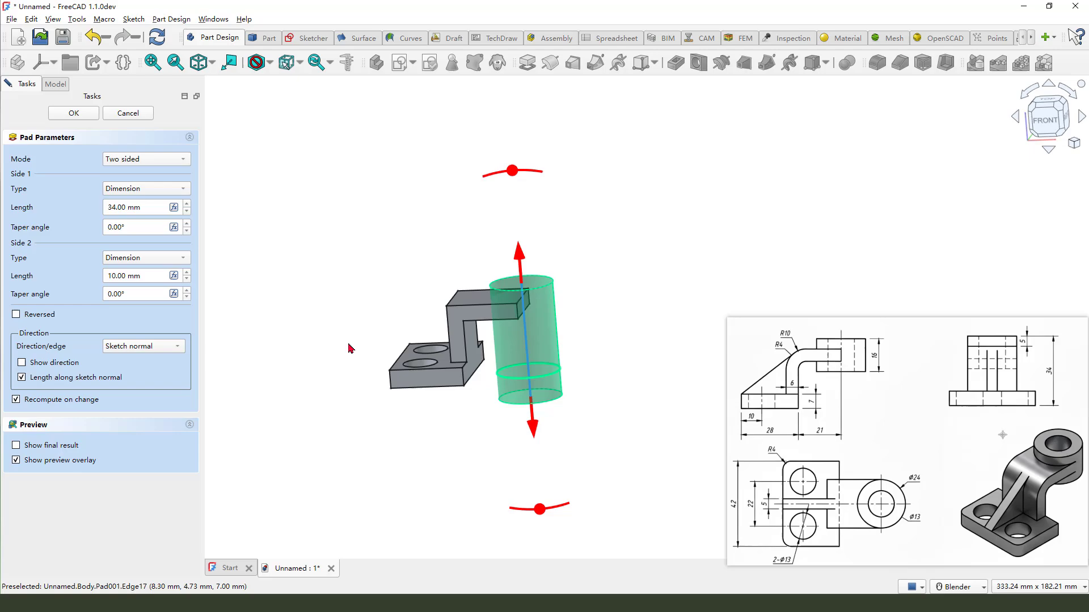
Step: Try a Side 2 length of -34+5 mm for the circle's pad
{"action": "mouse_move", "coordinate": [352, 348]}
{"action": "middle_mouse_down"}
{"action": "mouse_move", "coordinate": [354, 315]}
{"action": "mouse_move", "coordinate": [352, 345]}
{"action": "middle_mouse_up"}
{"action": "mouse_move", "coordinate": [531, 445]}
{"action": "left_mouse_down"}
{"action": "mouse_move", "coordinate": [531, 413]}
{"action": "mouse_move", "coordinate": [531, 457]}
{"action": "mouse_move", "coordinate": [531, 434]}
{"action": "left_mouse_up"}
{"action": "left_click_drag", "start_coordinate": [123, 274], "coordinate": [105, 278]}
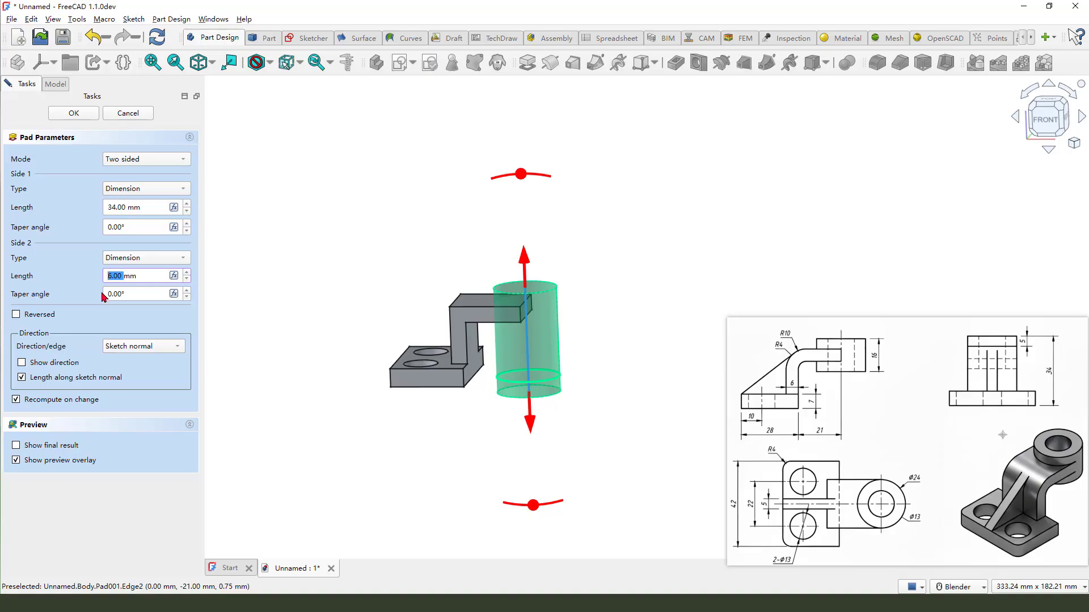
{"action": "type", "text": "-34+5"}
{"action": "key", "text": "Return"}
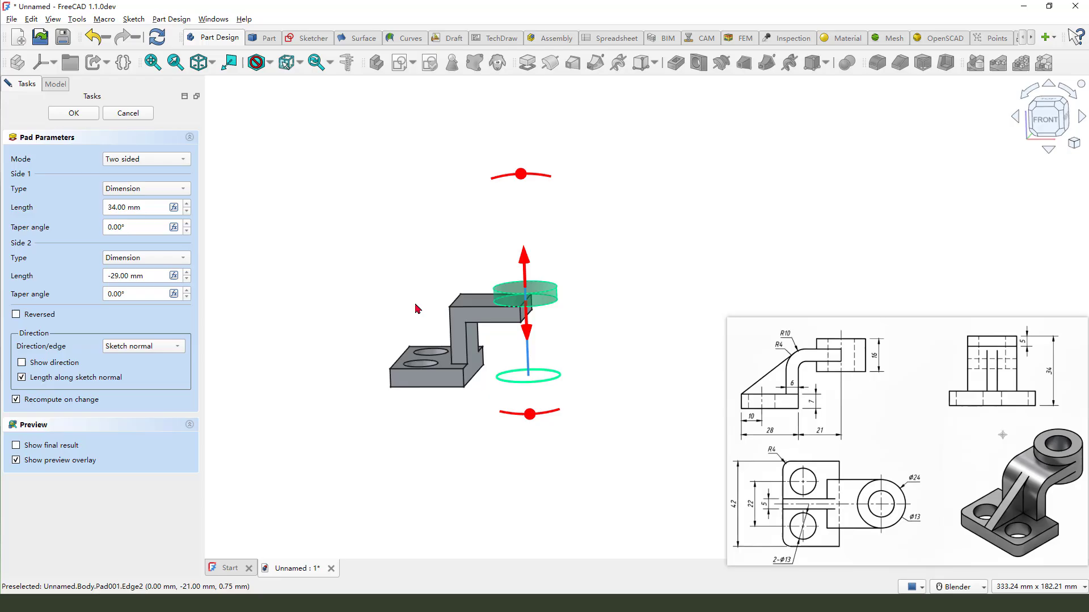
Step: Set the pad's Side 2 length to -18 mm and complete the cylindrical boss
{"action": "middle_click_drag", "start_coordinate": [541, 333], "coordinate": [540, 323]}
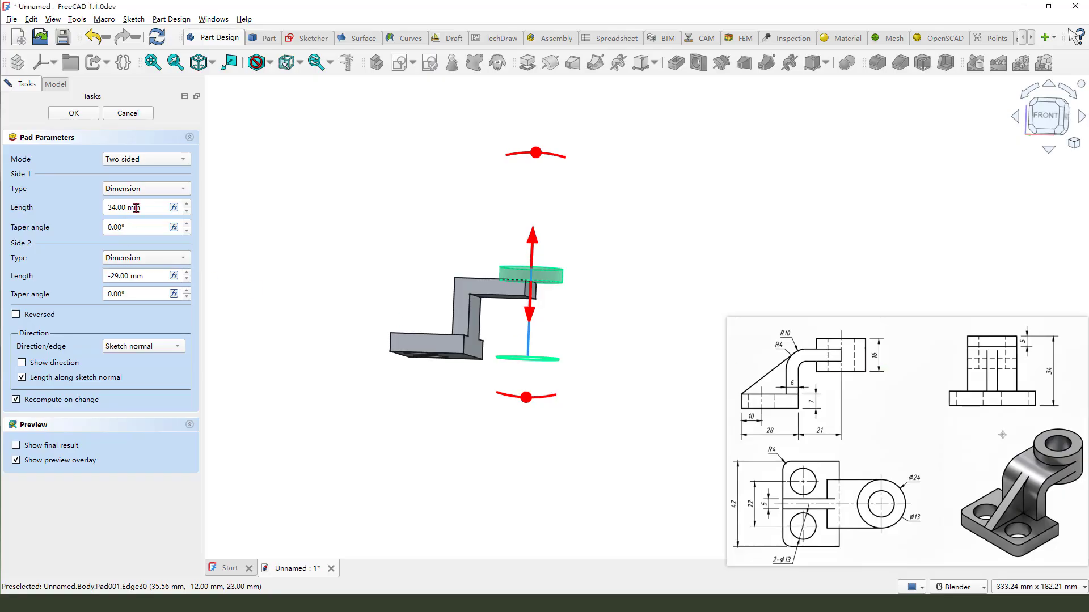
{"action": "left_click_drag", "start_coordinate": [130, 276], "coordinate": [104, 283]}
{"action": "type", "text": "-34+16mm"}
{"action": "left_click", "coordinate": [309, 268]}
{"action": "middle_click_drag", "start_coordinate": [559, 335], "coordinate": [533, 371]}
{"action": "scroll", "coordinate": [527, 393], "scroll_direction": "up", "scroll_amount": 1}
{"action": "scroll", "coordinate": [528, 395], "scroll_direction": "up", "scroll_amount": 1}
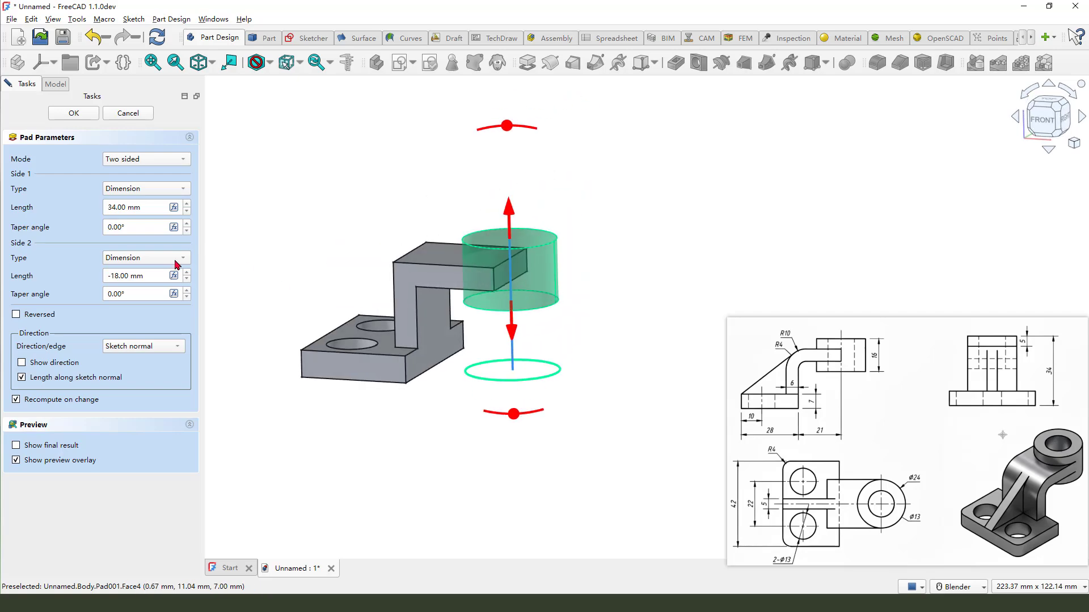
{"action": "left_click_drag", "start_coordinate": [103, 284], "coordinate": [136, 283]}
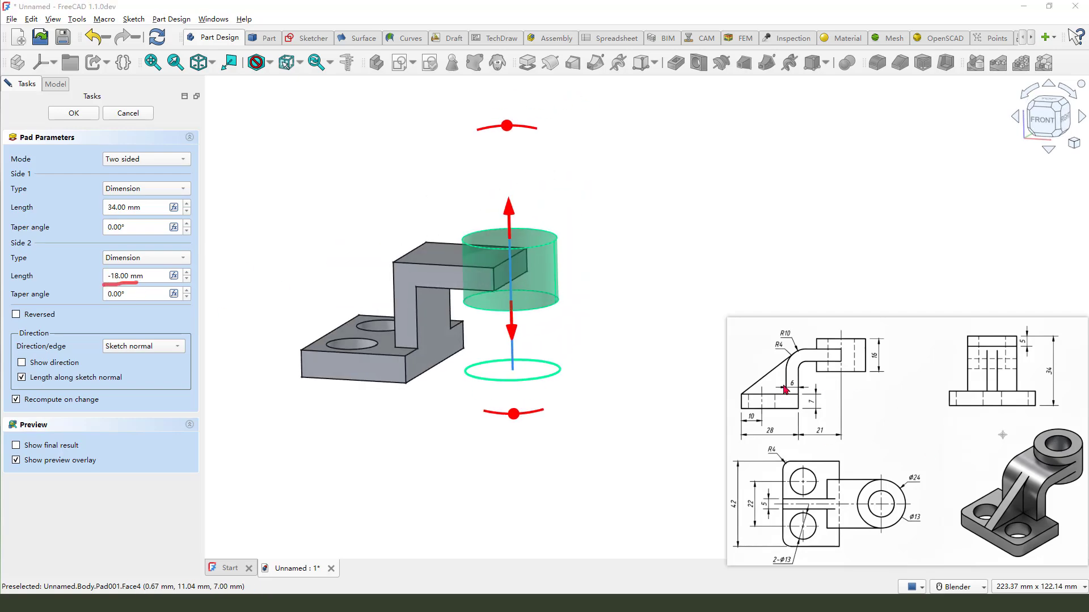
{"action": "left_click_drag", "start_coordinate": [856, 368], "coordinate": [892, 370]}
{"action": "mouse_move", "coordinate": [794, 406]}
{"action": "left_mouse_down"}
{"action": "mouse_move", "coordinate": [889, 402]}
{"action": "mouse_move", "coordinate": [862, 403]}
{"action": "mouse_move", "coordinate": [879, 382]}
{"action": "mouse_move", "coordinate": [897, 403]}
{"action": "mouse_move", "coordinate": [892, 376]}
{"action": "left_mouse_up"}
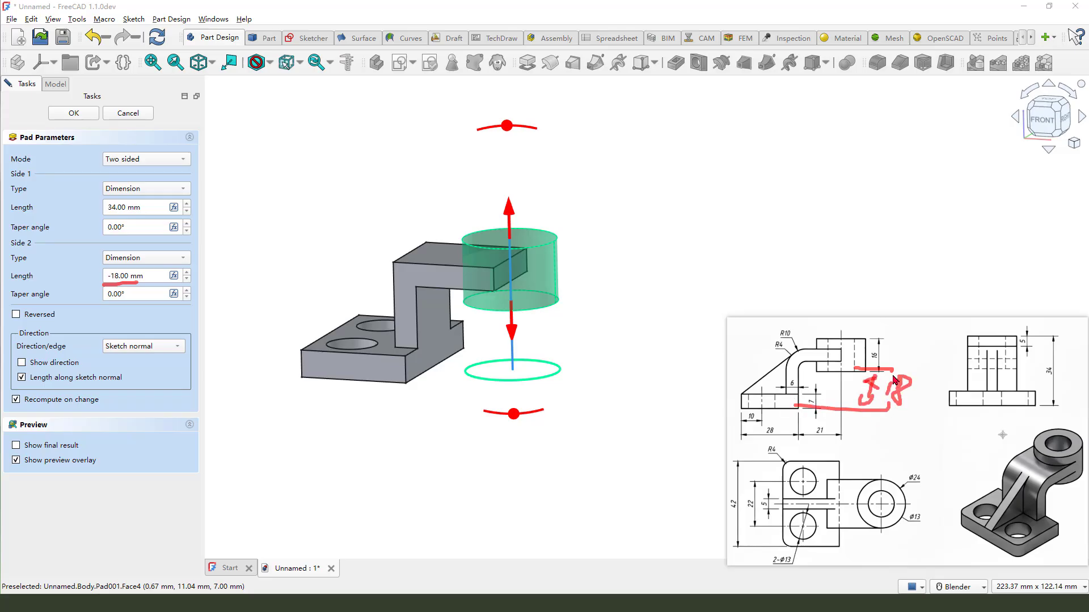
{"action": "key", "text": "Escape"}
{"action": "left_click", "coordinate": [74, 114]}
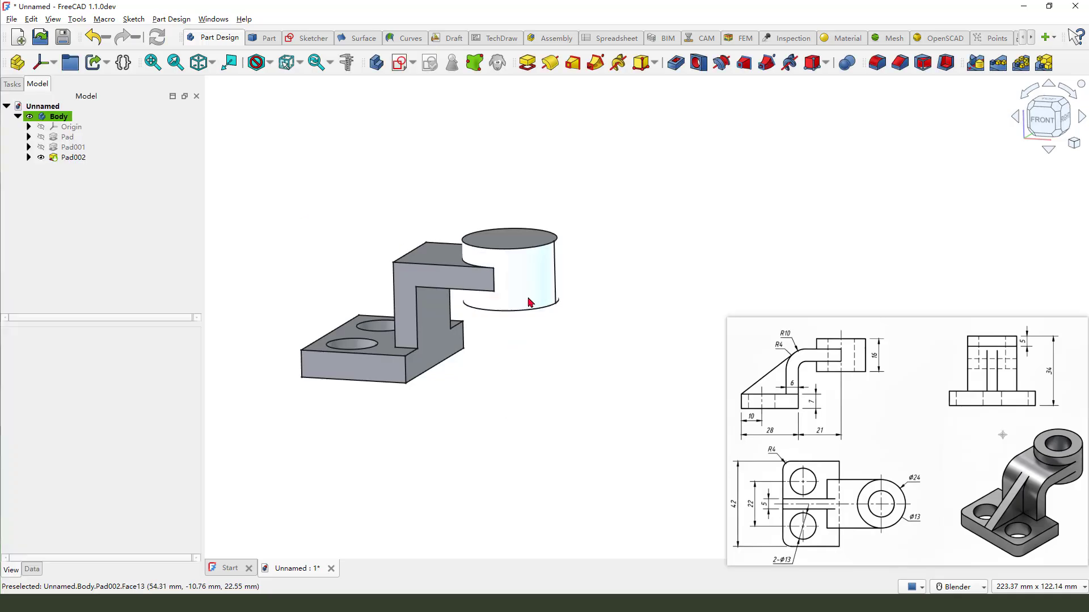
Step: Fillet the arm's outer bend edge with a 10 mm radius
{"action": "mouse_move", "coordinate": [567, 317]}
{"action": "middle_mouse_down"}
{"action": "mouse_move", "coordinate": [620, 329]}
{"action": "mouse_move", "coordinate": [452, 365]}
{"action": "mouse_move", "coordinate": [537, 389]}
{"action": "mouse_move", "coordinate": [504, 366]}
{"action": "middle_mouse_up"}
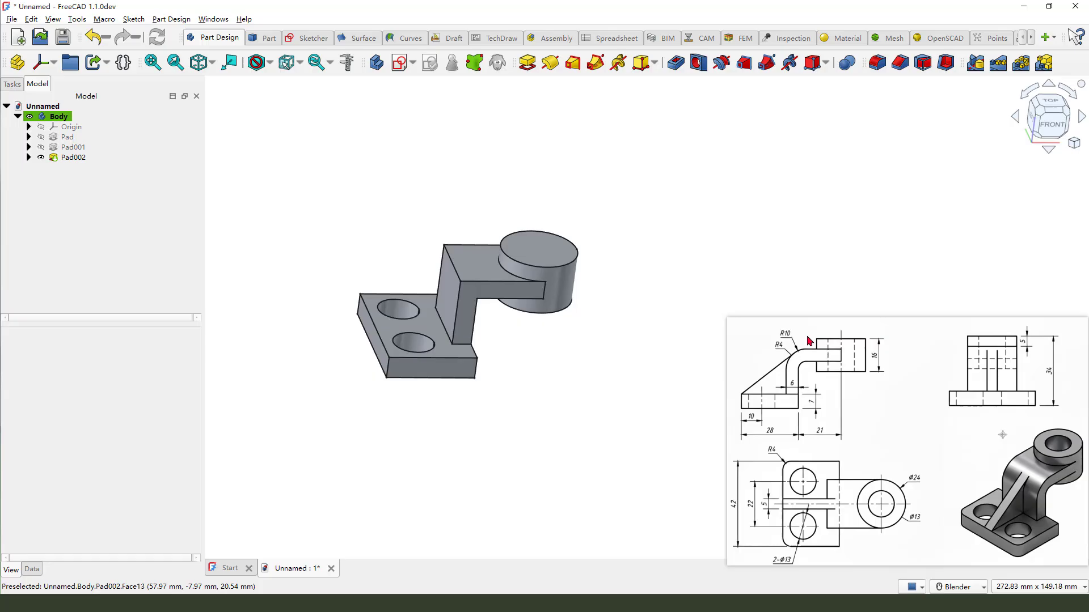
{"action": "mouse_move", "coordinate": [796, 325]}
{"action": "left_mouse_down"}
{"action": "mouse_move", "coordinate": [775, 345]}
{"action": "mouse_move", "coordinate": [793, 343]}
{"action": "left_mouse_up"}
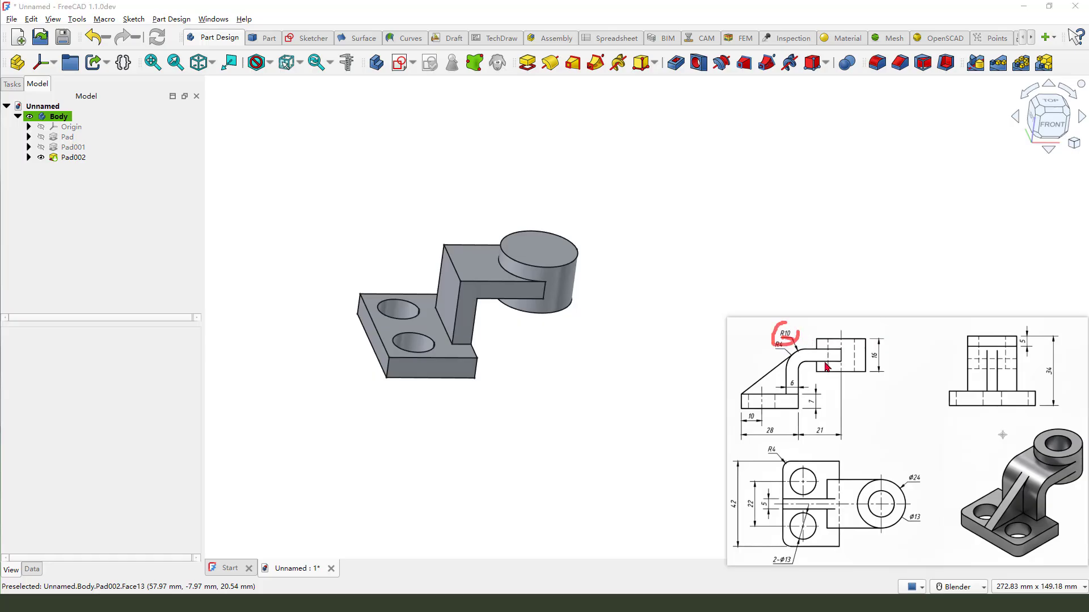
{"action": "key", "text": "Escape"}
{"action": "scroll", "coordinate": [619, 349], "scroll_direction": "up", "scroll_amount": 1}
{"action": "mouse_move", "coordinate": [589, 367]}
{"action": "middle_mouse_down"}
{"action": "mouse_move", "coordinate": [591, 347]}
{"action": "mouse_move", "coordinate": [590, 362]}
{"action": "middle_mouse_up"}
{"action": "scroll", "coordinate": [527, 318], "scroll_direction": "up", "scroll_amount": 2}
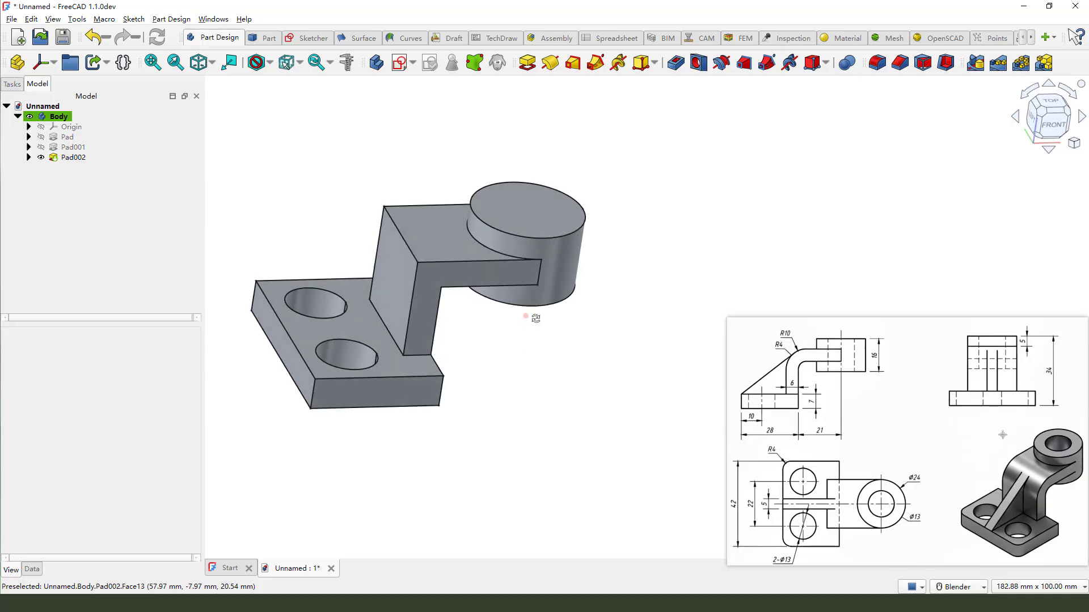
{"action": "middle_click_drag", "start_coordinate": [534, 328], "coordinate": [539, 319]}
{"action": "left_click", "coordinate": [877, 62]}
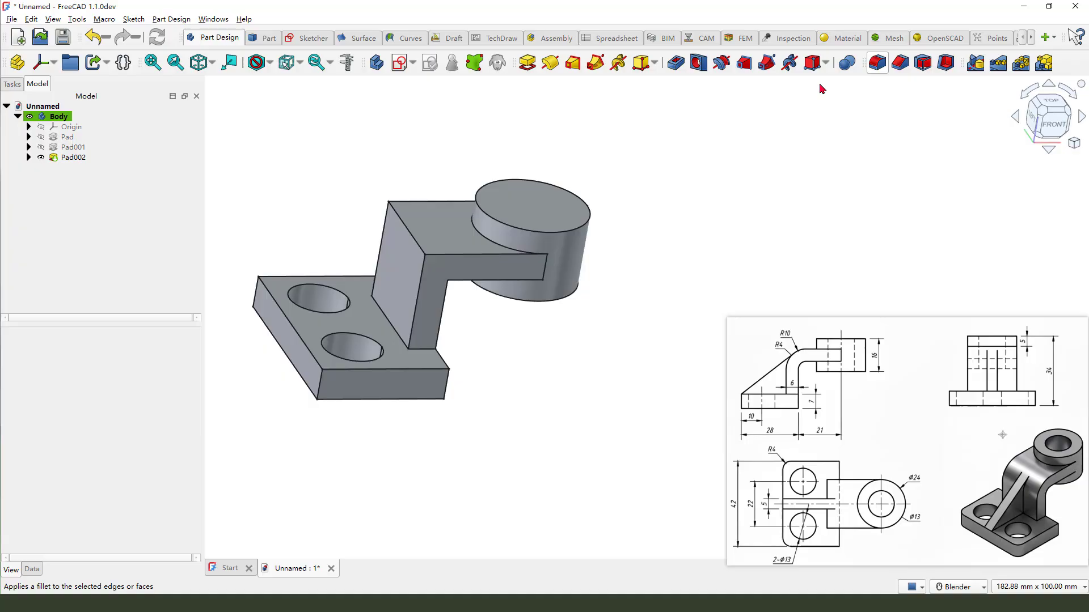
{"action": "left_click", "coordinate": [402, 218]}
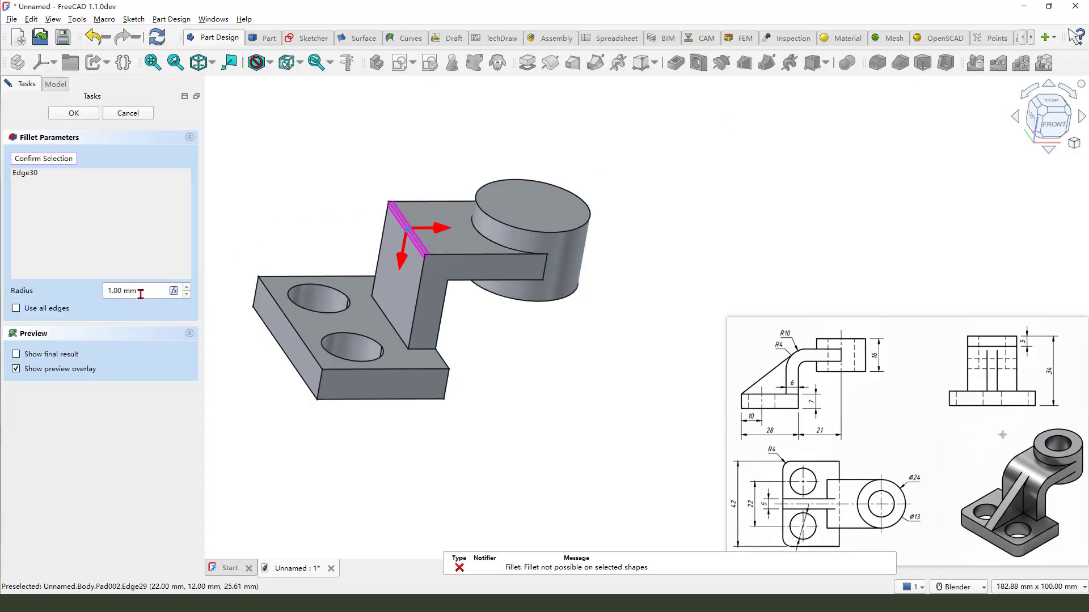
{"action": "left_click_drag", "start_coordinate": [141, 293], "coordinate": [73, 292]}
{"action": "type", "text": "10"}
{"action": "left_click", "coordinate": [73, 113]}
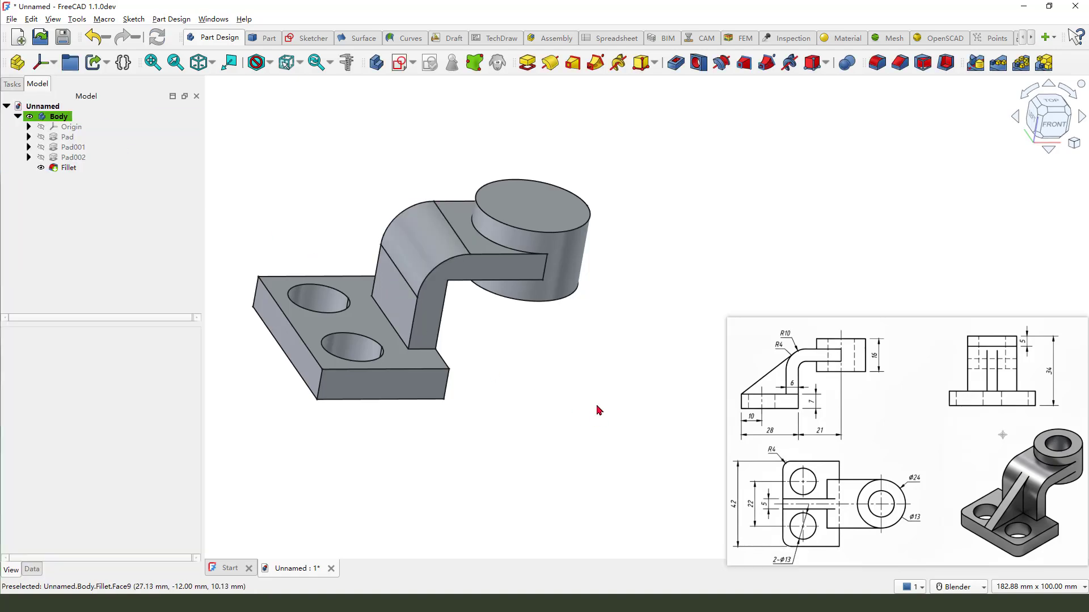
Step: Fillet the arm's inner bend edge with a 4 mm radius
{"action": "middle_click_drag", "start_coordinate": [562, 384], "coordinate": [515, 215]}
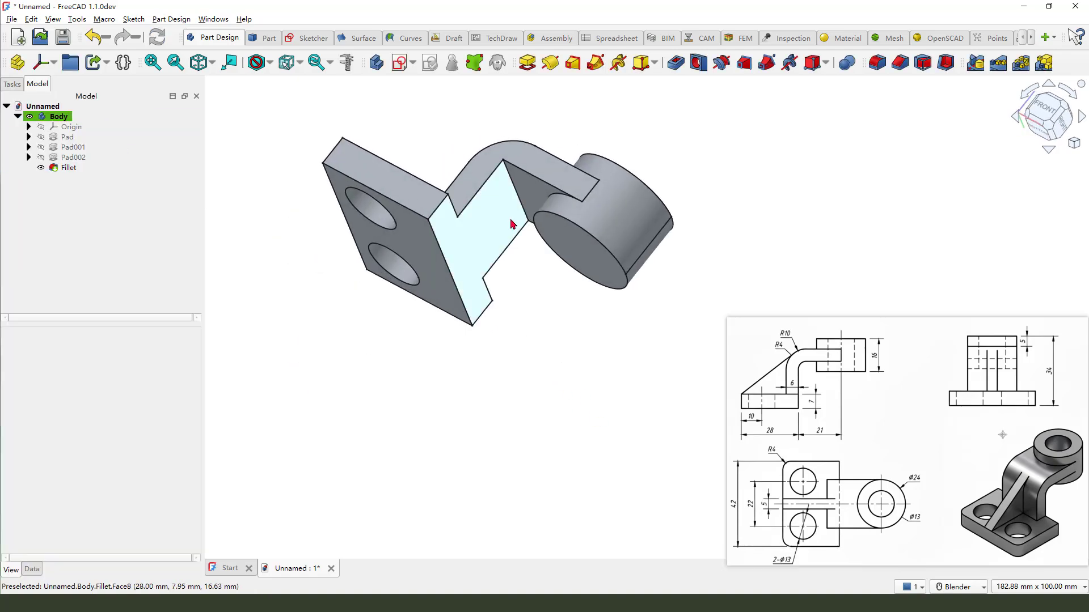
{"action": "left_click", "coordinate": [513, 176]}
{"action": "left_click", "coordinate": [877, 64]}
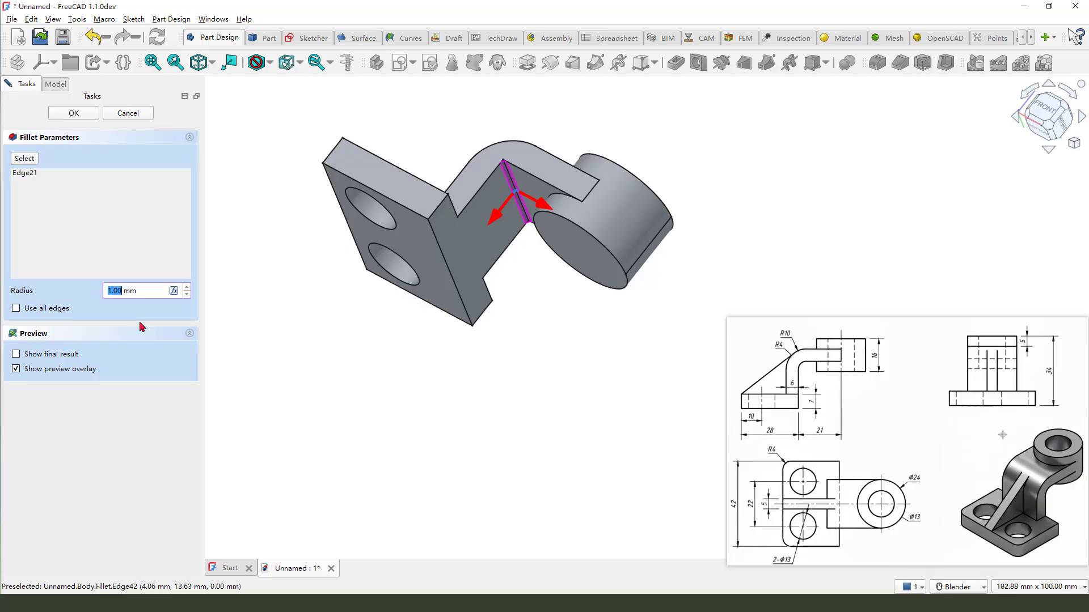
{"action": "type", "text": "4"}
{"action": "key", "text": "Return"}
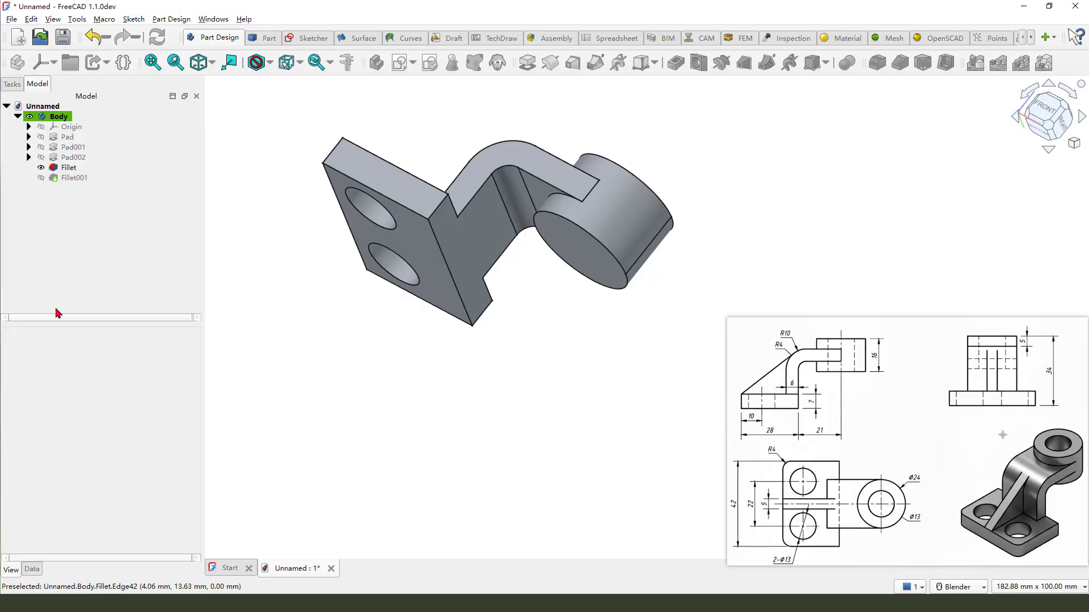
{"action": "mouse_move", "coordinate": [771, 325]}
{"action": "left_mouse_down"}
{"action": "mouse_move", "coordinate": [799, 334]}
{"action": "mouse_move", "coordinate": [780, 331]}
{"action": "mouse_move", "coordinate": [803, 380]}
{"action": "left_mouse_up"}
Step: Create a new sketch on the XZ base plane for the rib
{"action": "middle_click_drag", "start_coordinate": [469, 288], "coordinate": [499, 419]}
{"action": "scroll", "coordinate": [428, 276], "scroll_direction": "down", "scroll_amount": 3}
{"action": "mouse_move", "coordinate": [497, 353]}
{"action": "middle_mouse_down"}
{"action": "mouse_move", "coordinate": [474, 360]}
{"action": "mouse_move", "coordinate": [484, 337]}
{"action": "mouse_move", "coordinate": [501, 348]}
{"action": "middle_mouse_up"}
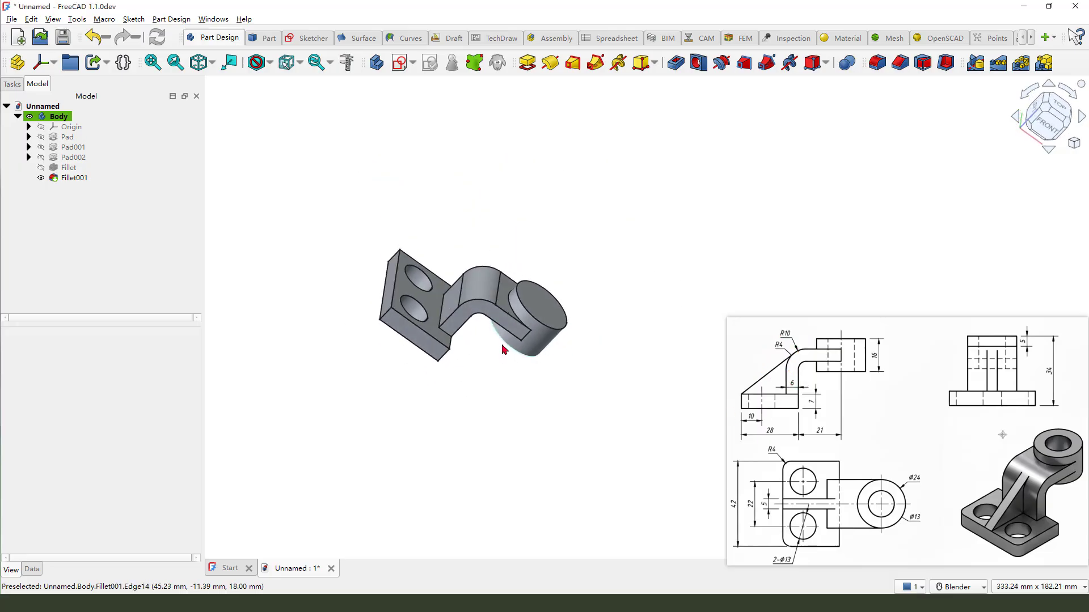
{"action": "scroll", "coordinate": [502, 351], "scroll_direction": "up", "scroll_amount": 2}
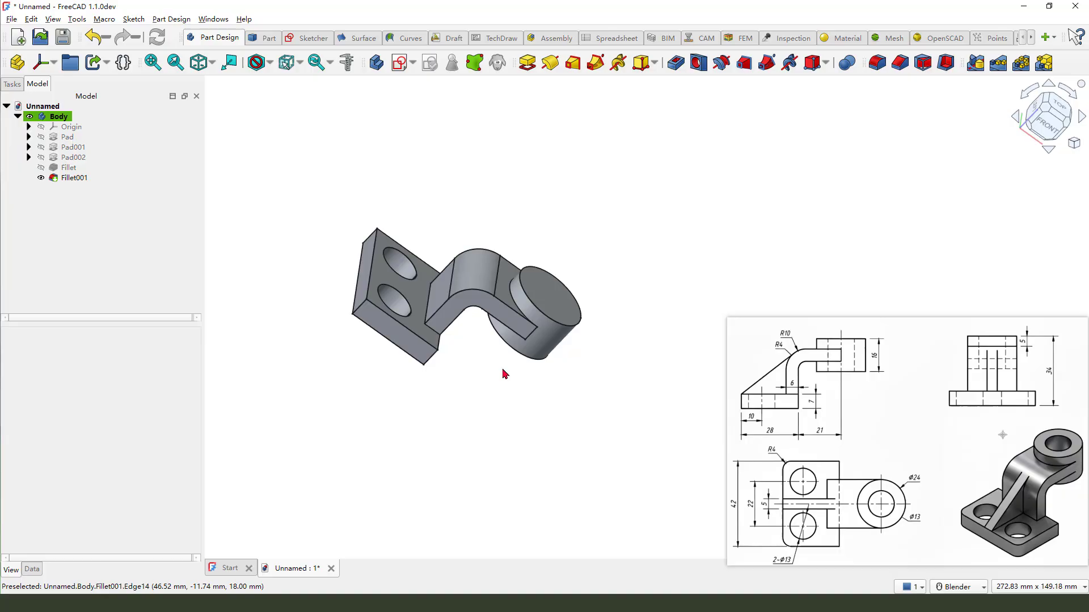
{"action": "left_click", "coordinate": [754, 404]}
{"action": "mouse_move", "coordinate": [752, 384]}
{"action": "left_mouse_down"}
{"action": "mouse_move", "coordinate": [790, 358]}
{"action": "mouse_move", "coordinate": [793, 393]}
{"action": "mouse_move", "coordinate": [755, 396]}
{"action": "left_mouse_up"}
{"action": "key", "text": "Escape"}
{"action": "left_click", "coordinate": [400, 62]}
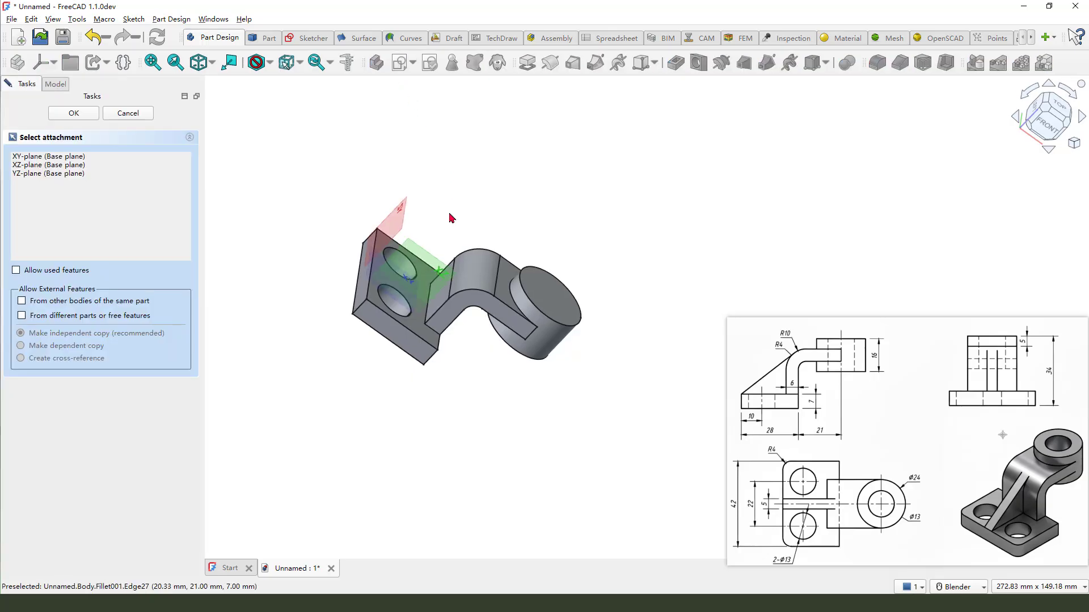
{"action": "left_click_drag", "start_coordinate": [425, 276], "coordinate": [451, 292]}
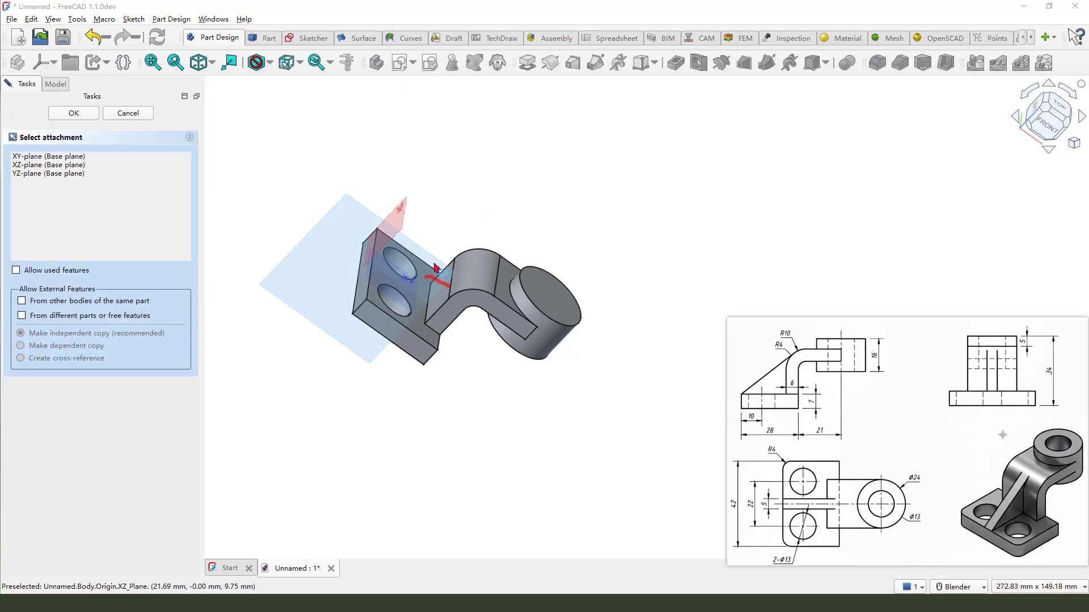
{"action": "left_click", "coordinate": [441, 264]}
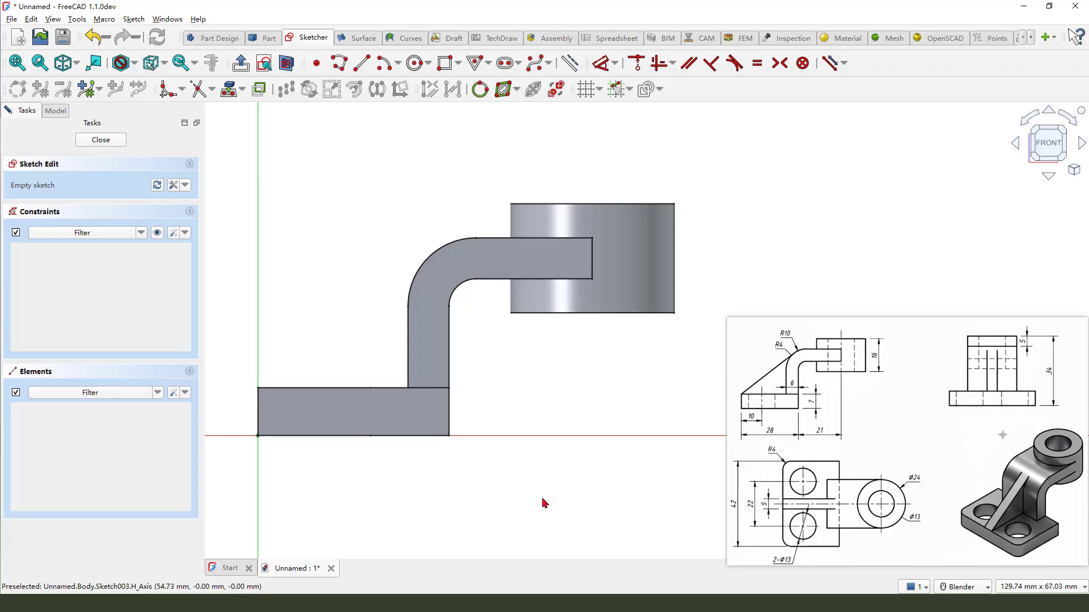
Step: Project the arm's outer bend arc and the base plate's outer end edge as external geometry, and show the sketch in section view
{"action": "scroll", "coordinate": [495, 332], "scroll_direction": "down", "scroll_amount": 2}
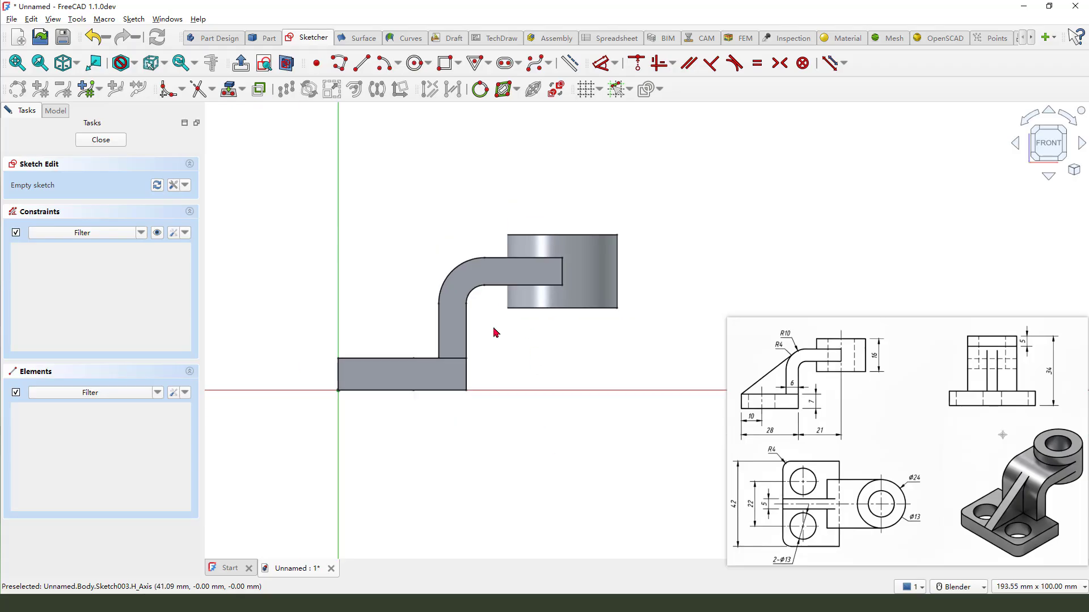
{"action": "left_click", "coordinate": [229, 89]}
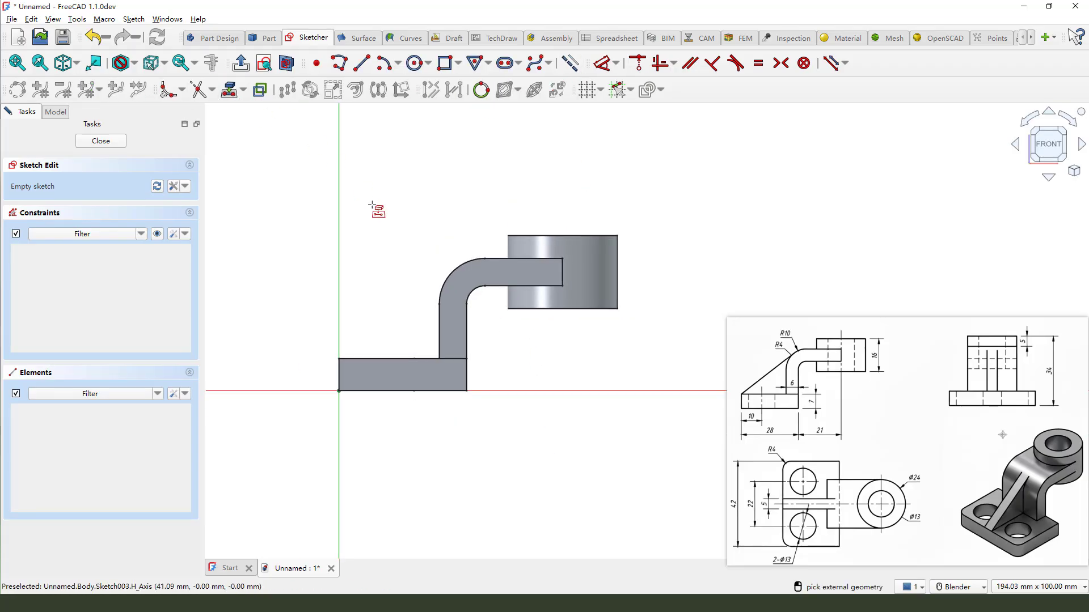
{"action": "left_click", "coordinate": [448, 280]}
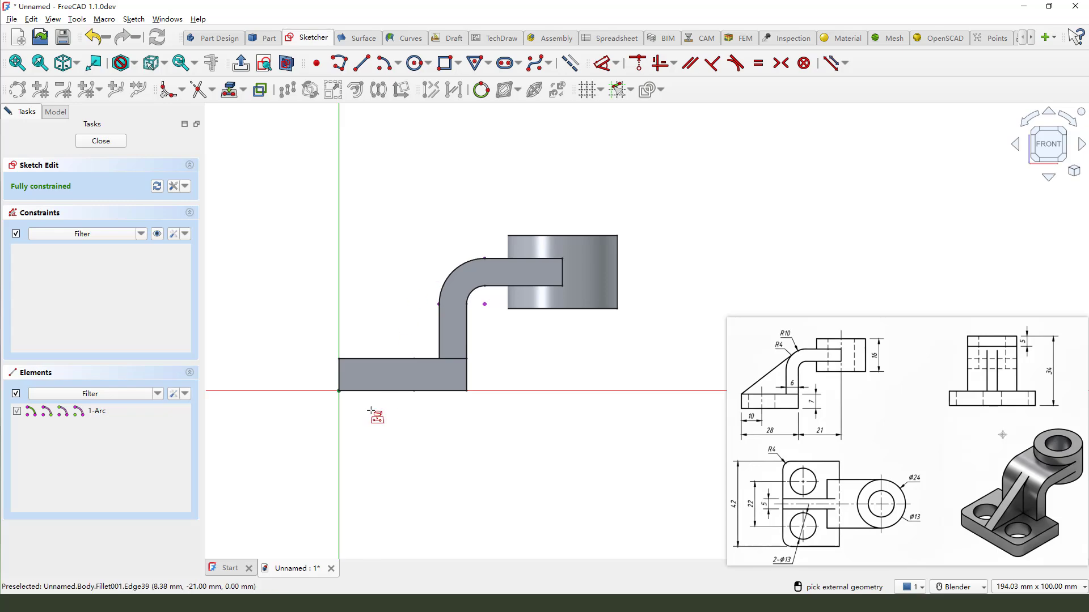
{"action": "left_click", "coordinate": [339, 368]}
{"action": "right_click", "coordinate": [501, 429]}
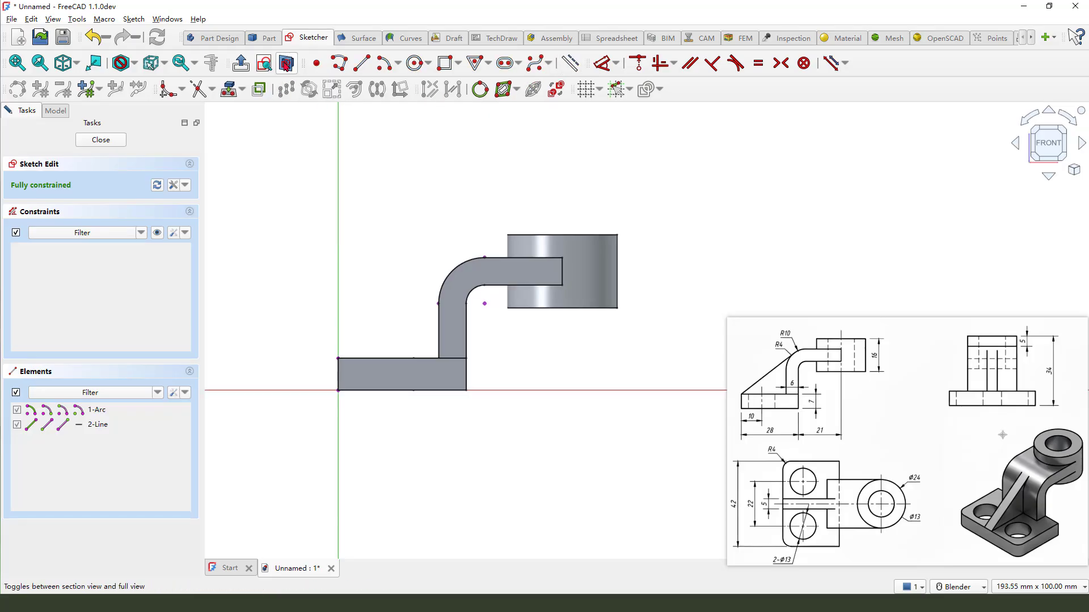
{"action": "left_click", "coordinate": [286, 63]}
{"action": "scroll", "coordinate": [382, 344], "scroll_direction": "up", "scroll_amount": 1}
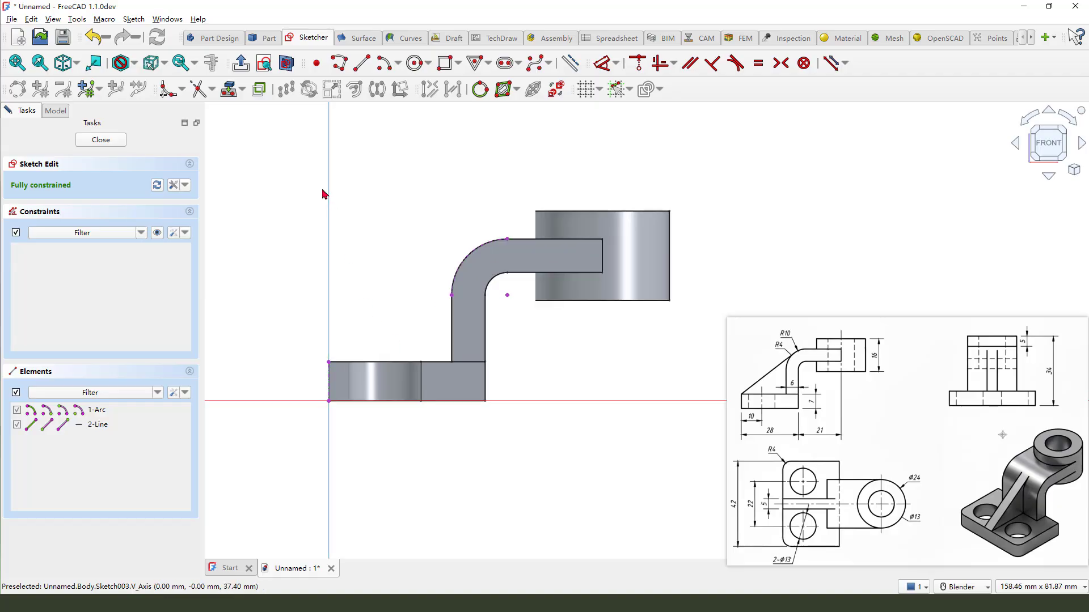
Step: Draw a closed triangular rib profile from the base plate's upper outer corner to the bend arc, vertically down to the plate's top, and back
{"action": "left_click", "coordinate": [339, 63]}
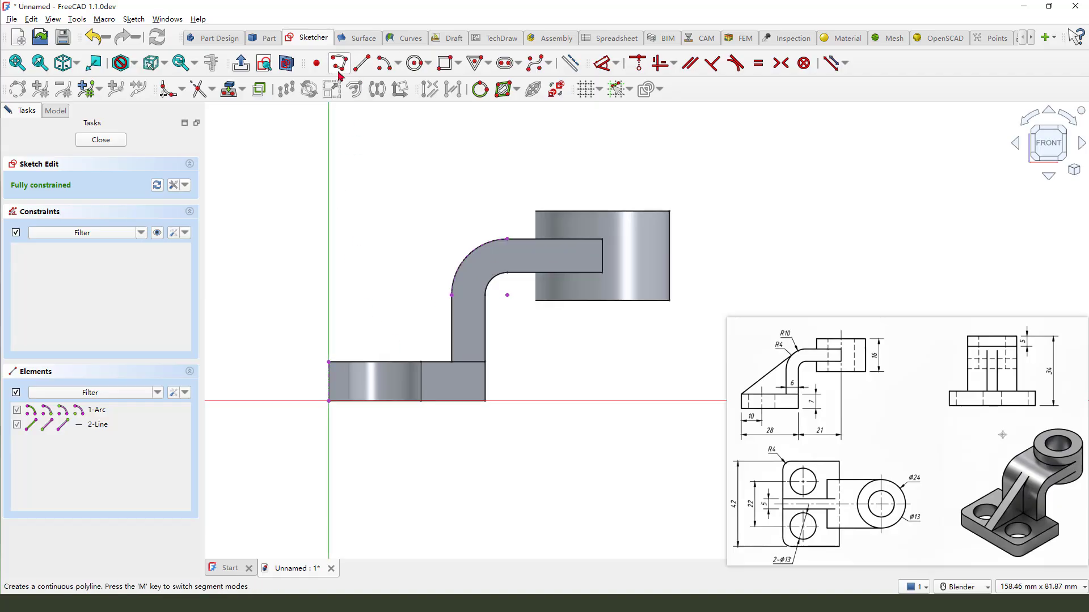
{"action": "left_click", "coordinate": [329, 362]}
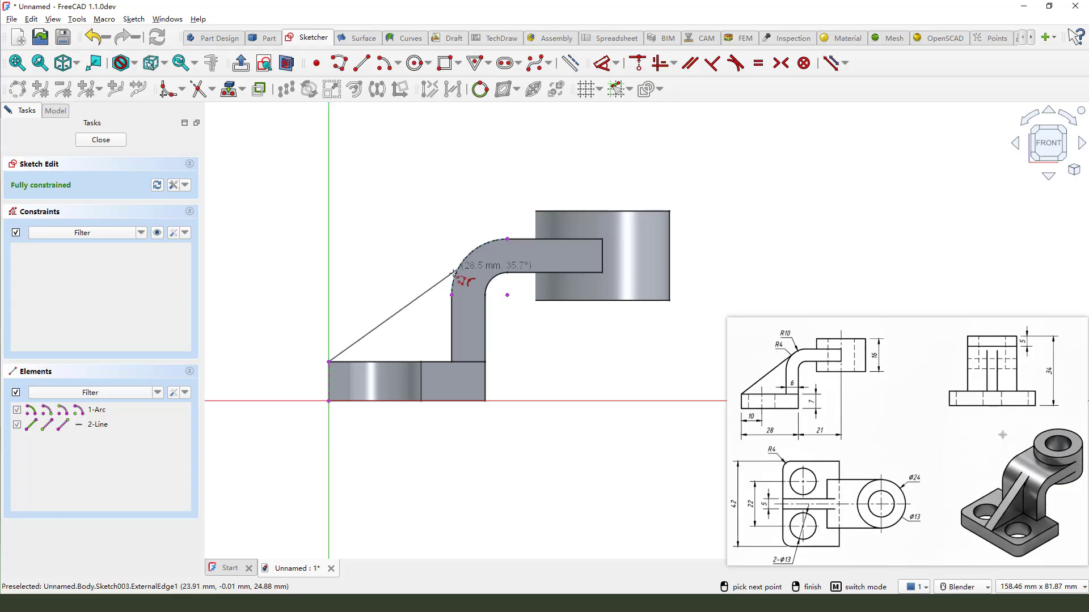
{"action": "left_click", "coordinate": [460, 265]}
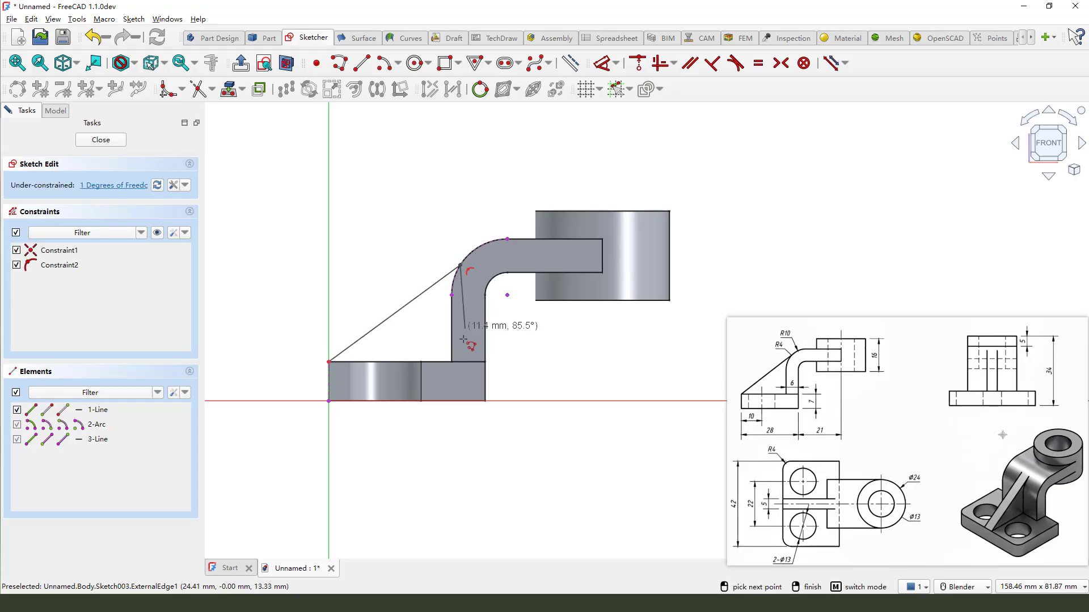
{"action": "left_click", "coordinate": [458, 360]}
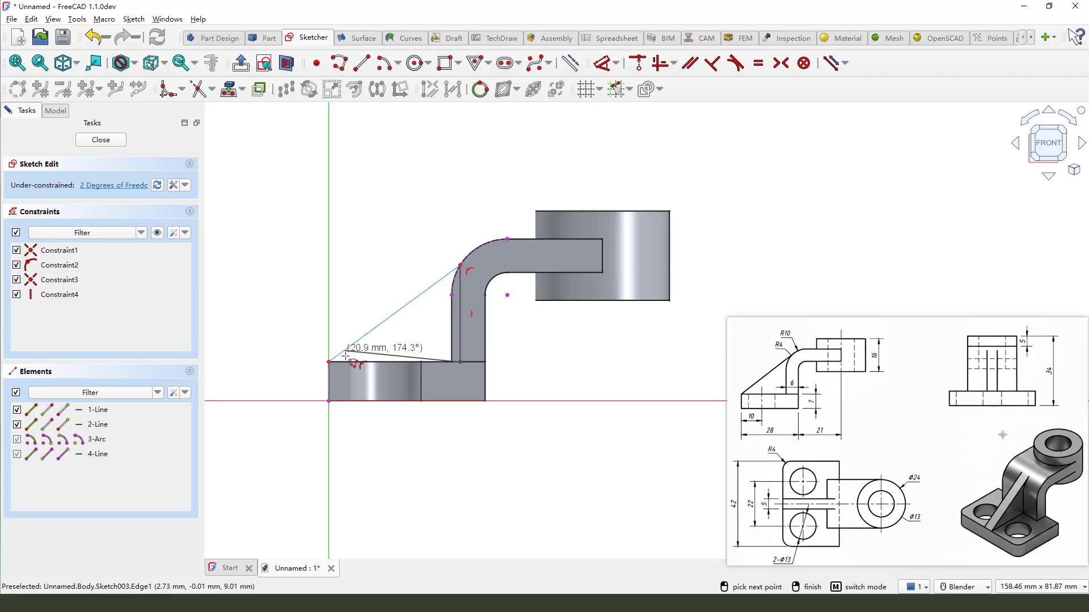
{"action": "left_click", "coordinate": [329, 361]}
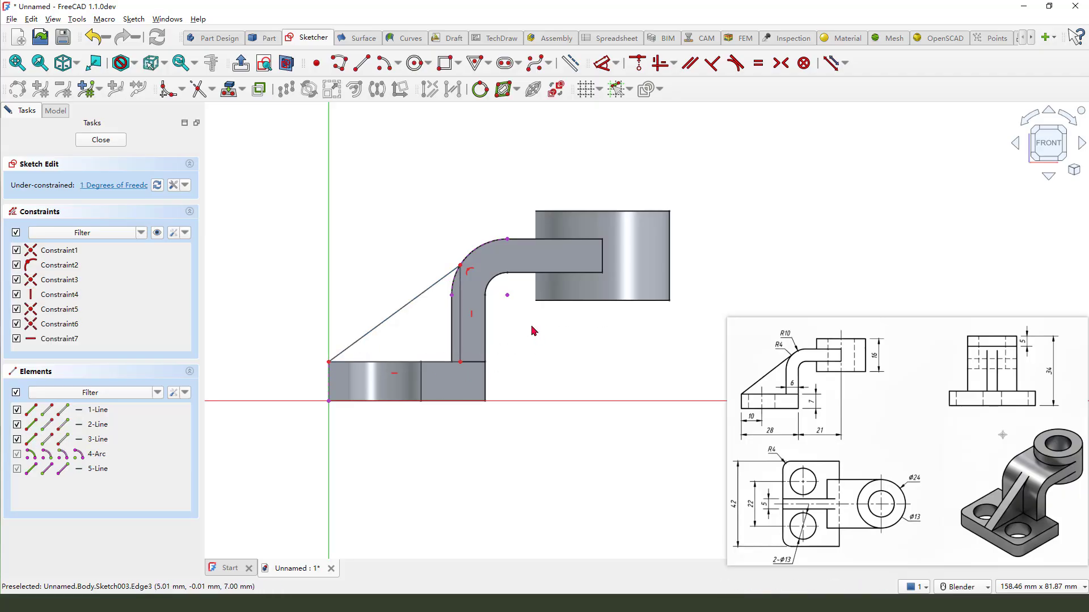
Step: Make the rib's sloped line tangent to the arm's outer bend arc and finish the sketch
{"action": "left_click", "coordinate": [430, 290]}
{"action": "left_click", "coordinate": [475, 249]}
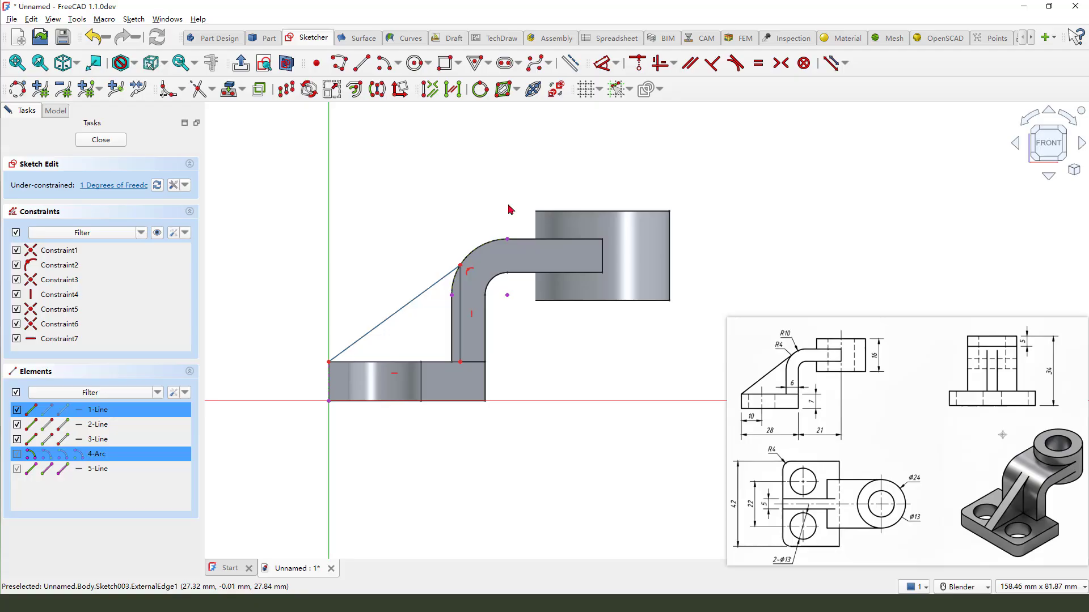
{"action": "left_click", "coordinate": [736, 63]}
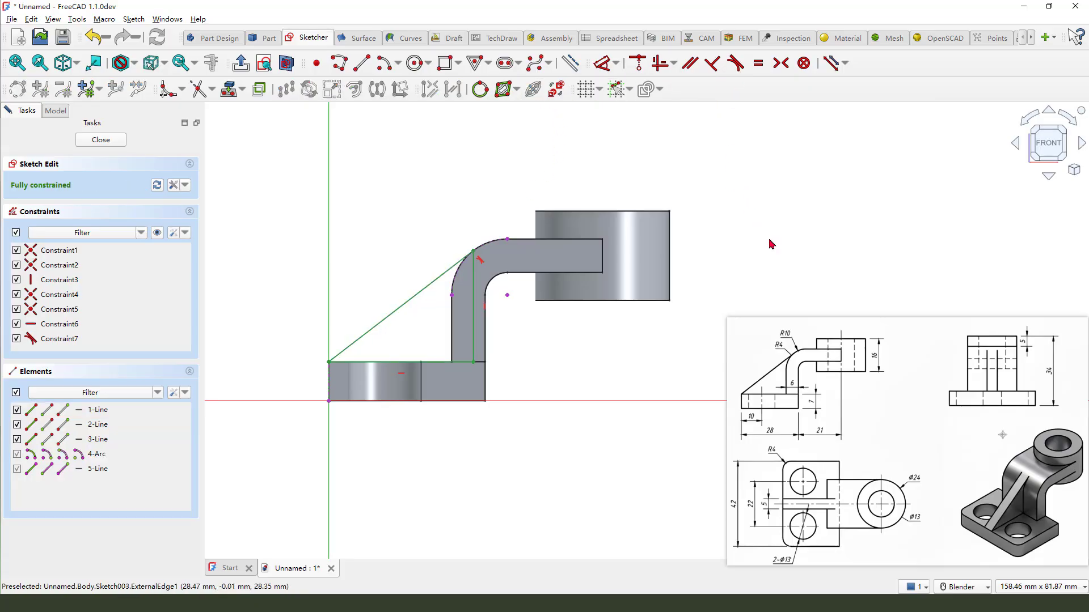
{"action": "left_click", "coordinate": [100, 139]}
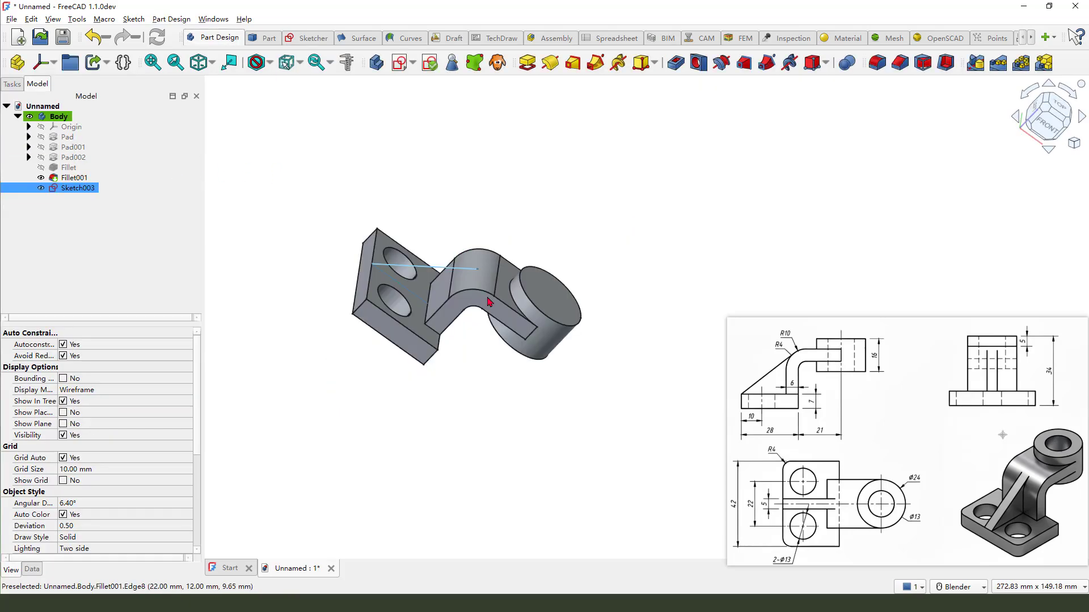
Step: Pad the rib sketch 5 mm in Symmetric mode
{"action": "left_click", "coordinate": [524, 72]}
{"action": "left_click", "coordinate": [774, 501]}
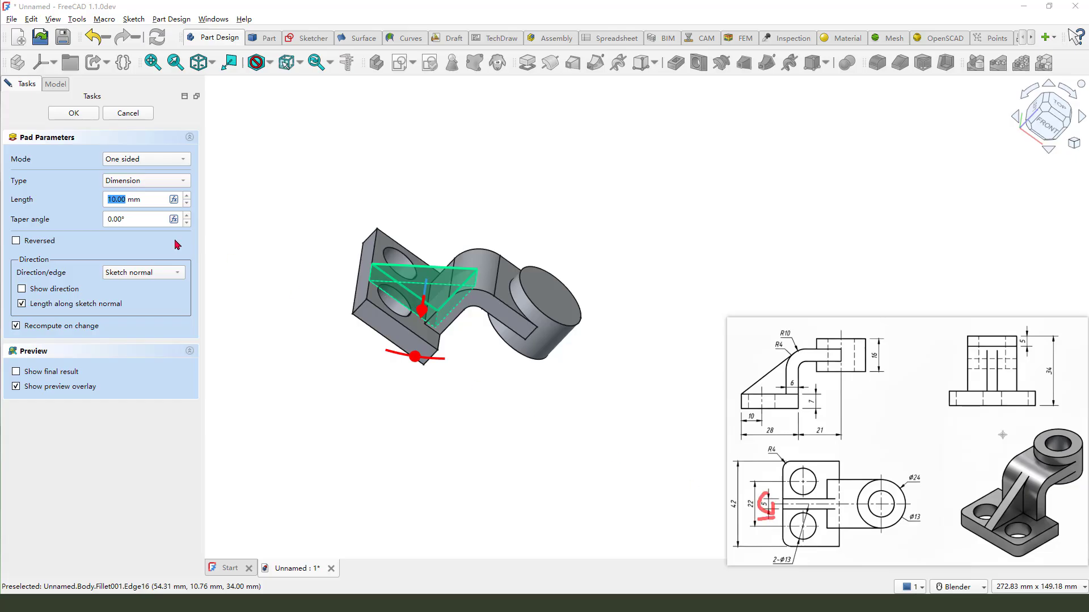
{"action": "key", "text": "Escape"}
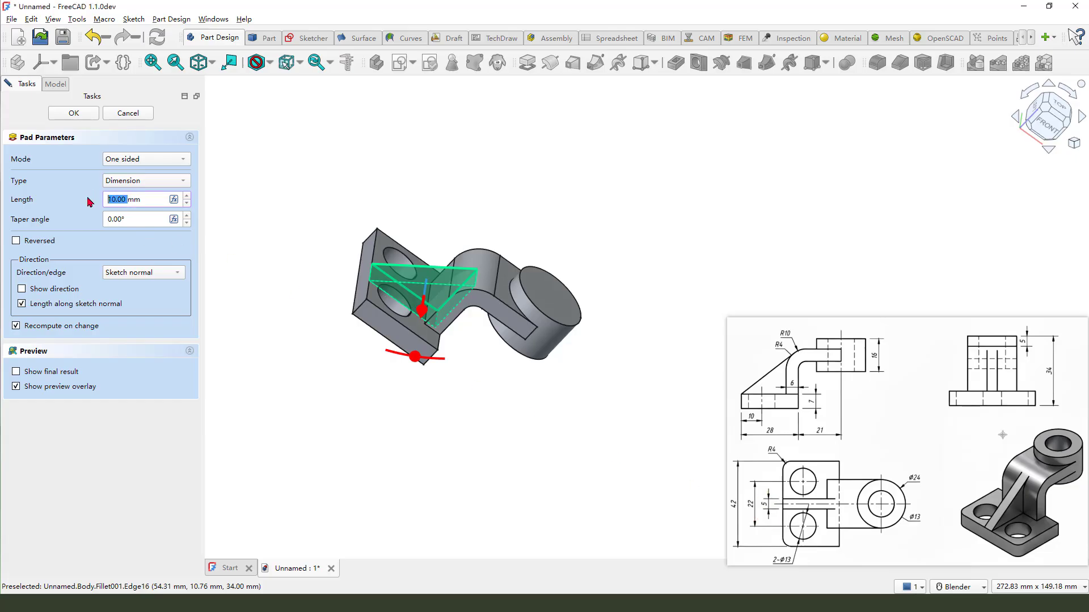
{"action": "left_click", "coordinate": [148, 164]}
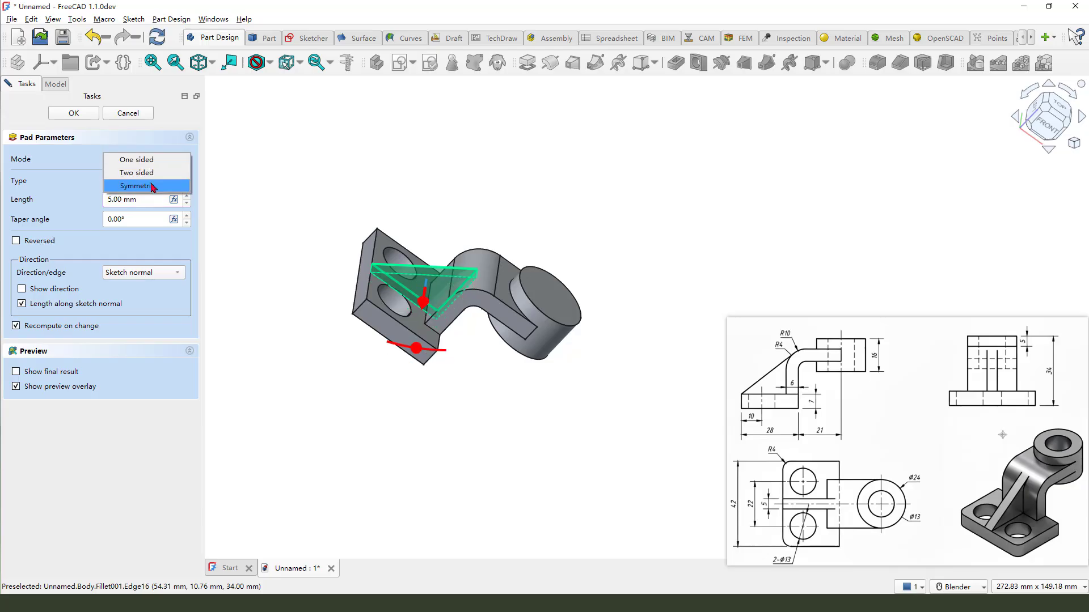
{"action": "left_click", "coordinate": [152, 186]}
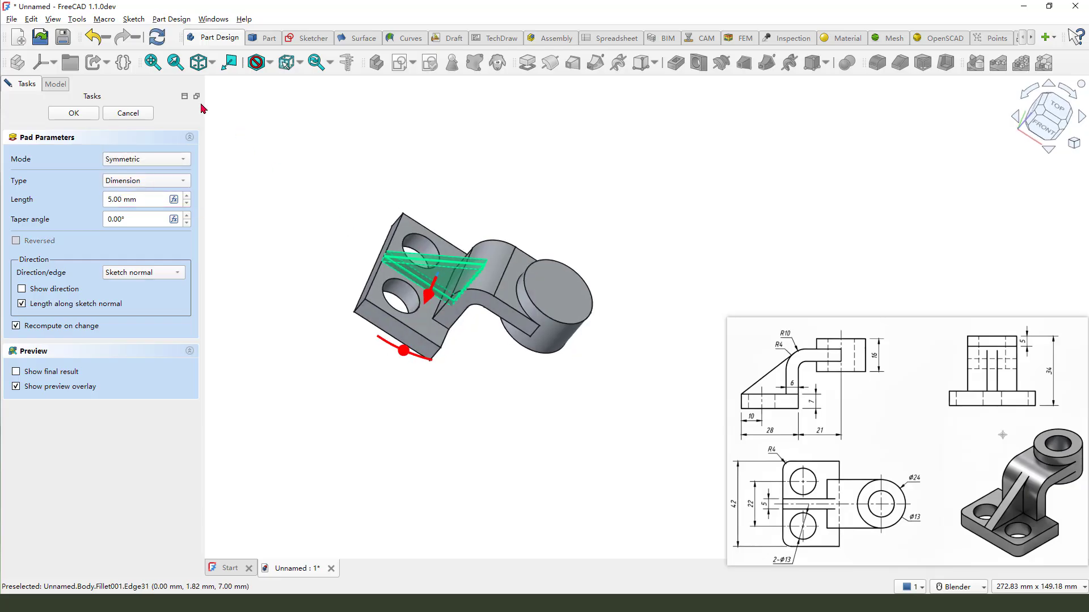
{"action": "left_click", "coordinate": [74, 114]}
Step: Start a Hole feature centred on the boss's top circular edge and set its diameter to 13 mm
{"action": "scroll", "coordinate": [445, 306], "scroll_direction": "up", "scroll_amount": 2}
{"action": "middle_click_drag", "start_coordinate": [445, 306], "coordinate": [418, 287]}
{"action": "scroll", "coordinate": [418, 287], "scroll_direction": "down", "scroll_amount": 2}
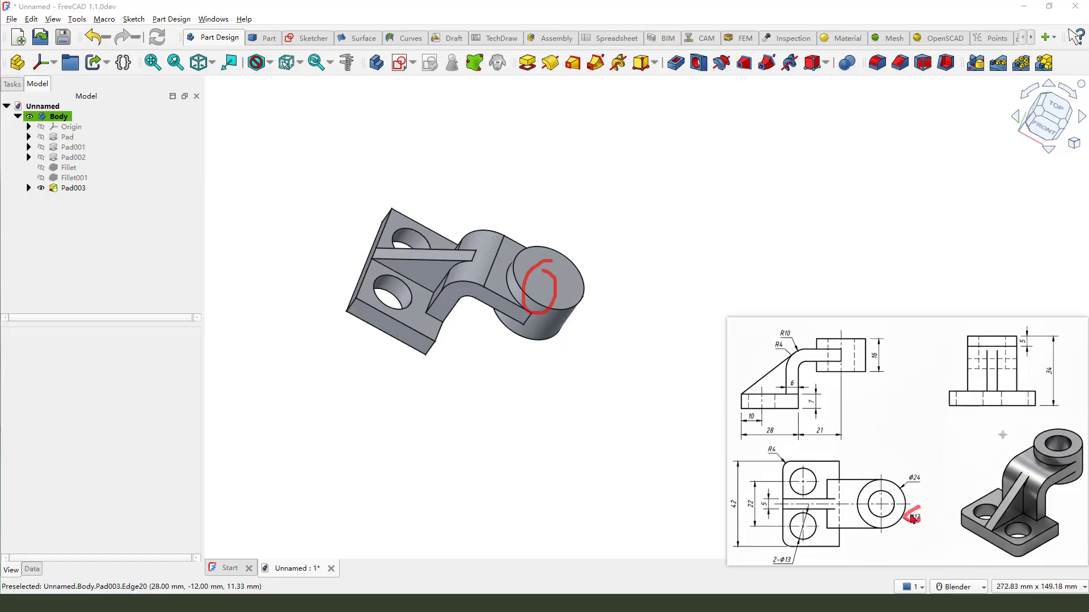
{"action": "left_click", "coordinate": [564, 316]}
{"action": "middle_click_drag", "start_coordinate": [564, 315], "coordinate": [600, 304]}
{"action": "scroll", "coordinate": [600, 304], "scroll_direction": "up", "scroll_amount": 3}
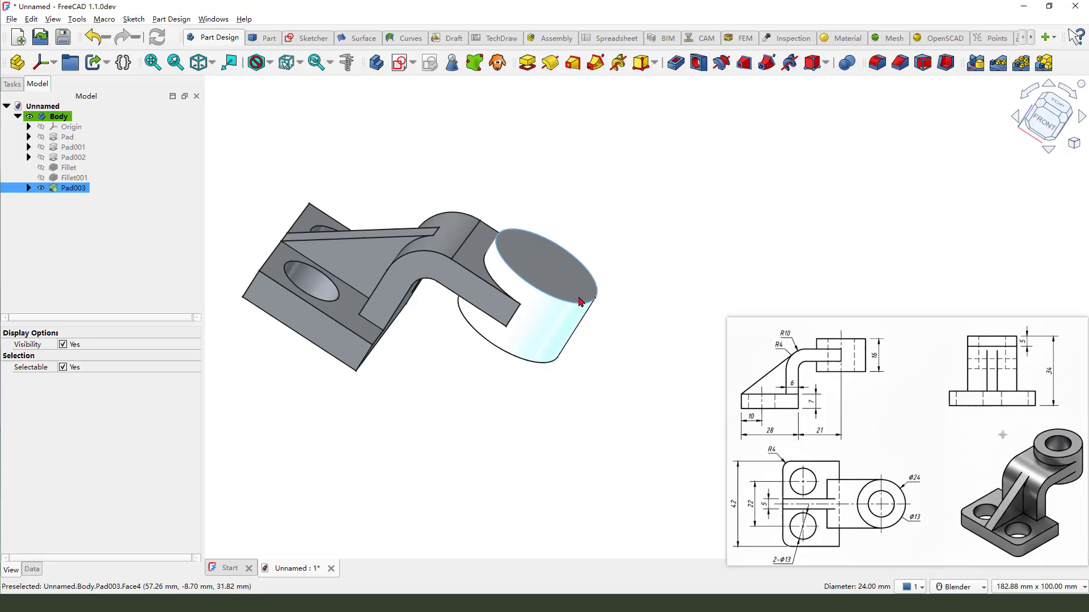
{"action": "left_click", "coordinate": [696, 71]}
{"action": "middle_click_drag", "start_coordinate": [633, 232], "coordinate": [617, 244]}
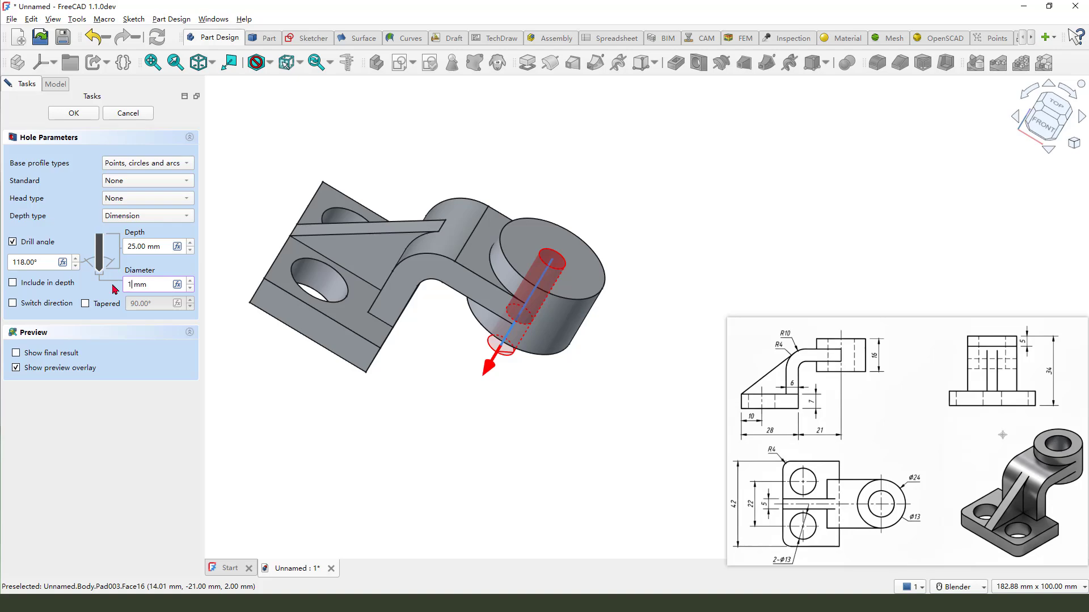
{"action": "left_click", "coordinate": [237, 227]}
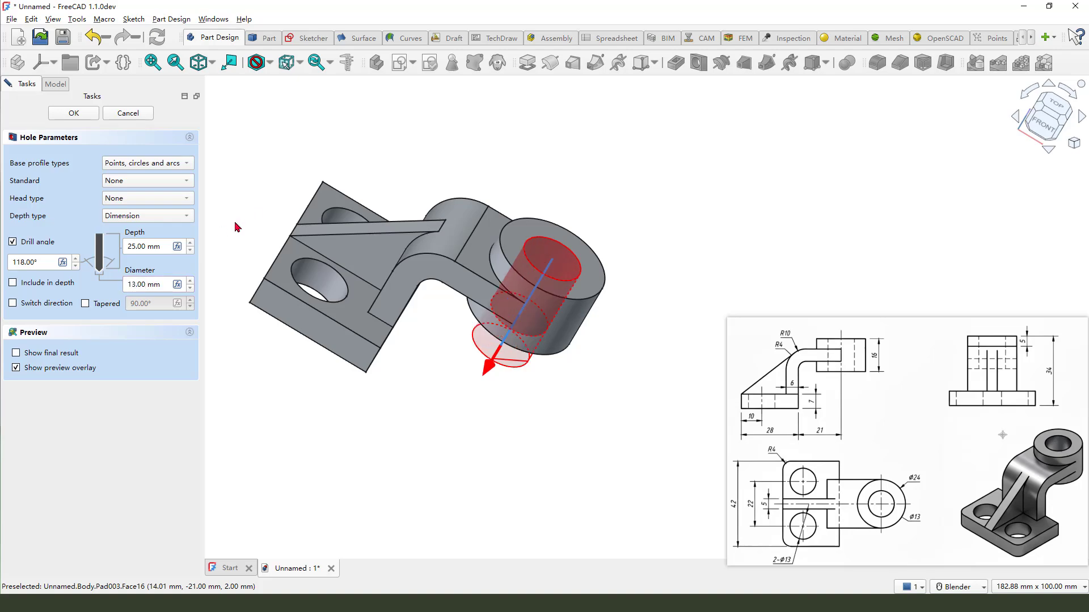
Step: Extend the boss hole's depth to 37 mm, turn off its drill angle, and accept the hole
{"action": "middle_click_drag", "start_coordinate": [606, 434], "coordinate": [614, 369]}
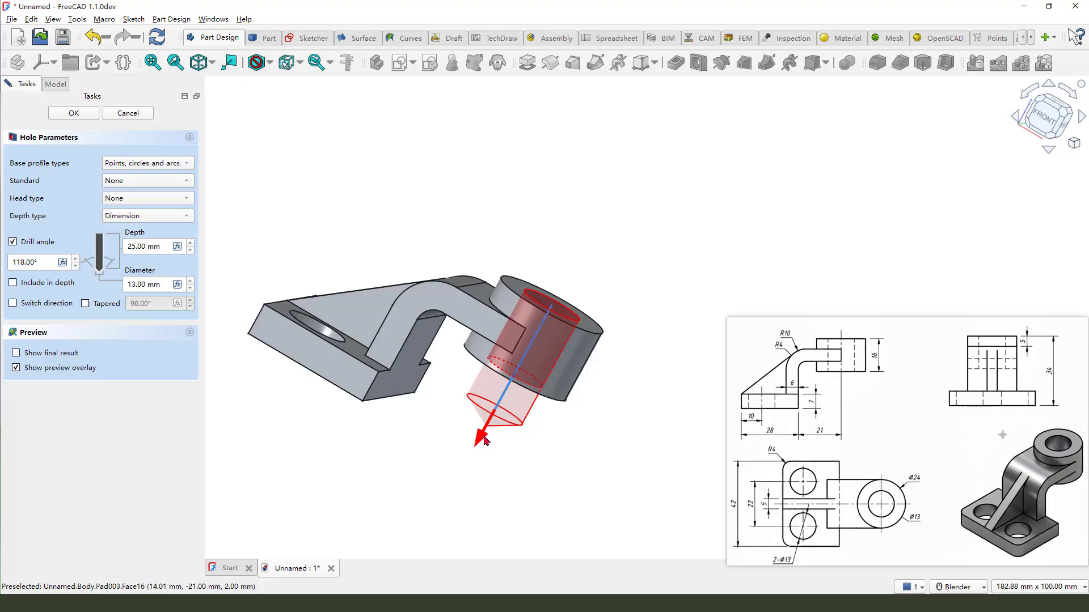
{"action": "left_click_drag", "start_coordinate": [485, 441], "coordinate": [454, 491]}
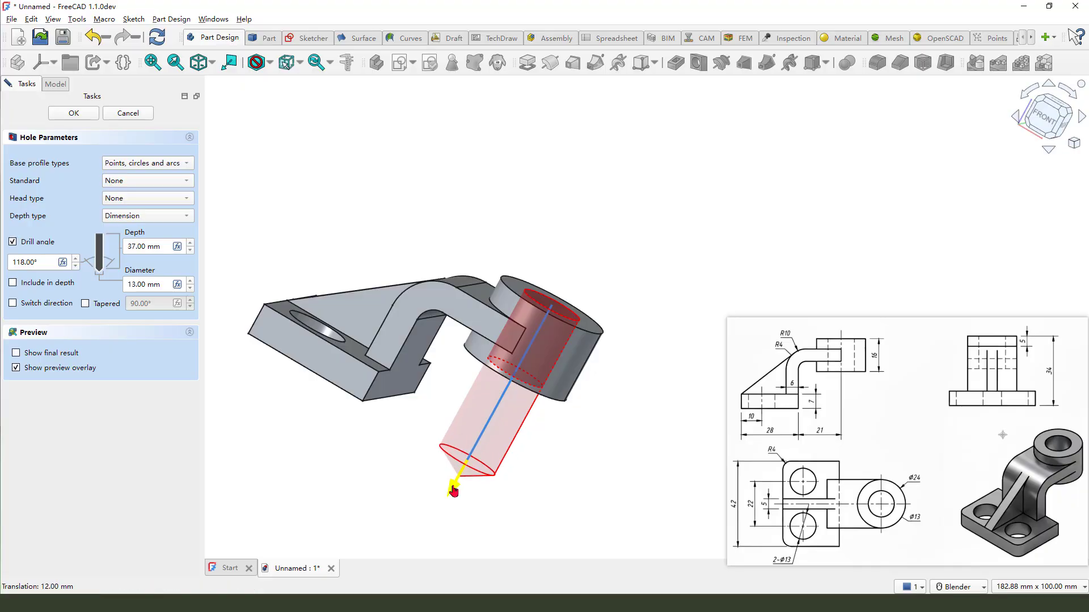
{"action": "left_click", "coordinate": [13, 242]}
{"action": "middle_click_drag", "start_coordinate": [425, 277], "coordinate": [432, 315]}
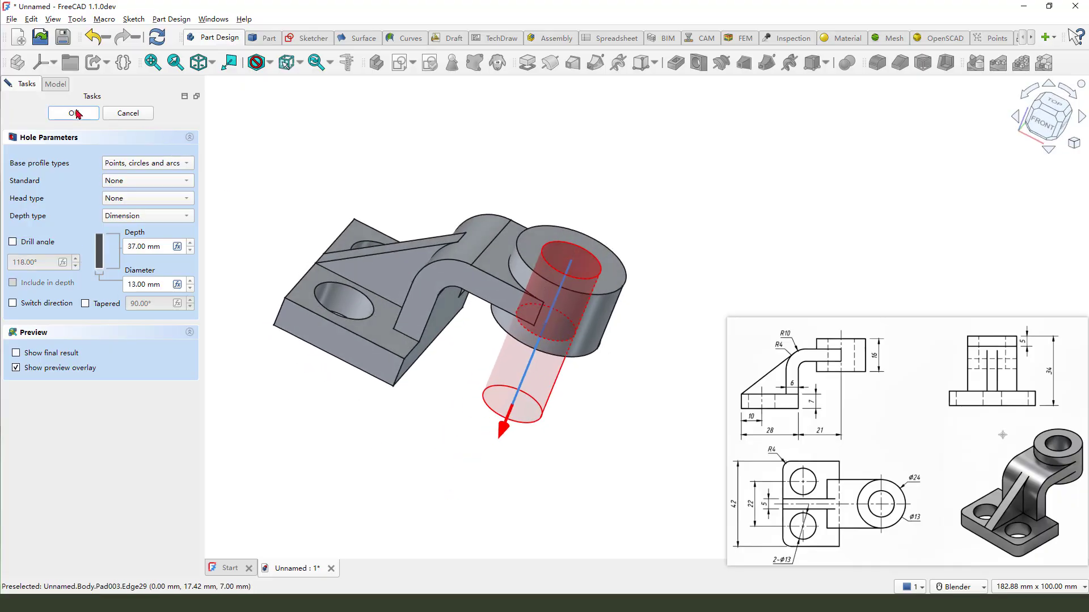
{"action": "middle_click_drag", "start_coordinate": [651, 312], "coordinate": [610, 379]}
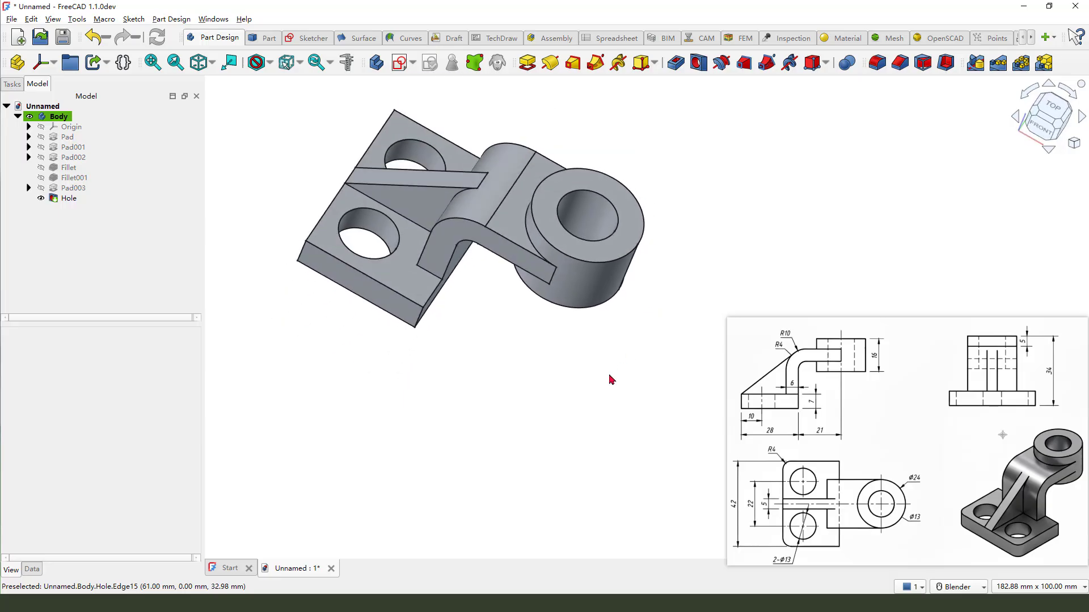
Step: Fillet the two vertical corner edges at the base plate's outer end with a 4 mm radius
{"action": "scroll", "coordinate": [567, 379], "scroll_direction": "down", "scroll_amount": 1}
{"action": "mouse_move", "coordinate": [513, 348]}
{"action": "middle_mouse_down"}
{"action": "mouse_move", "coordinate": [535, 338]}
{"action": "mouse_move", "coordinate": [581, 359]}
{"action": "mouse_move", "coordinate": [365, 304]}
{"action": "middle_mouse_up"}
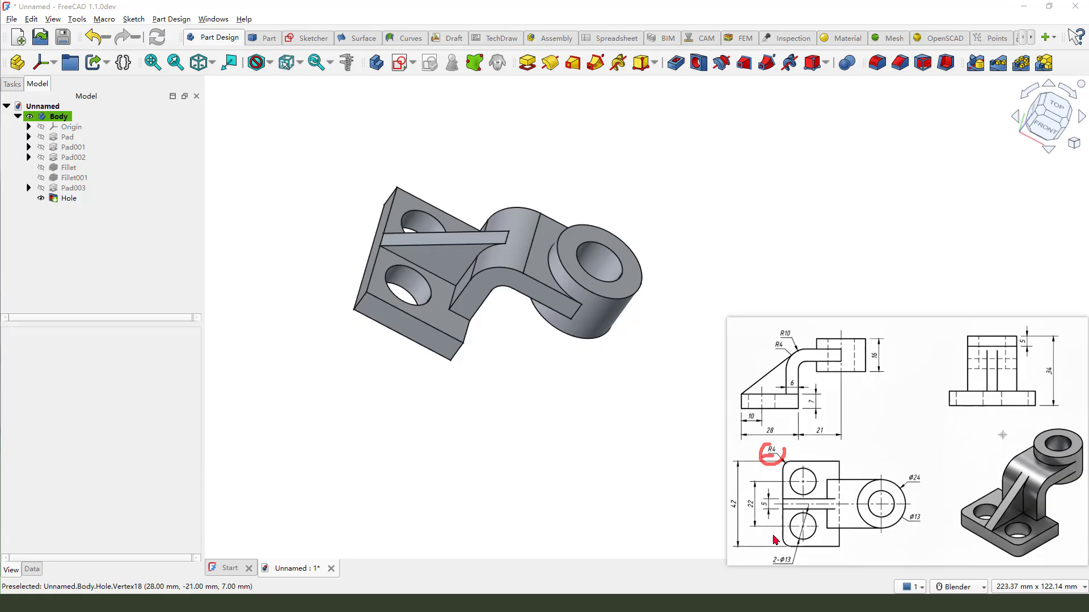
{"action": "middle_click_drag", "start_coordinate": [338, 298], "coordinate": [371, 210]}
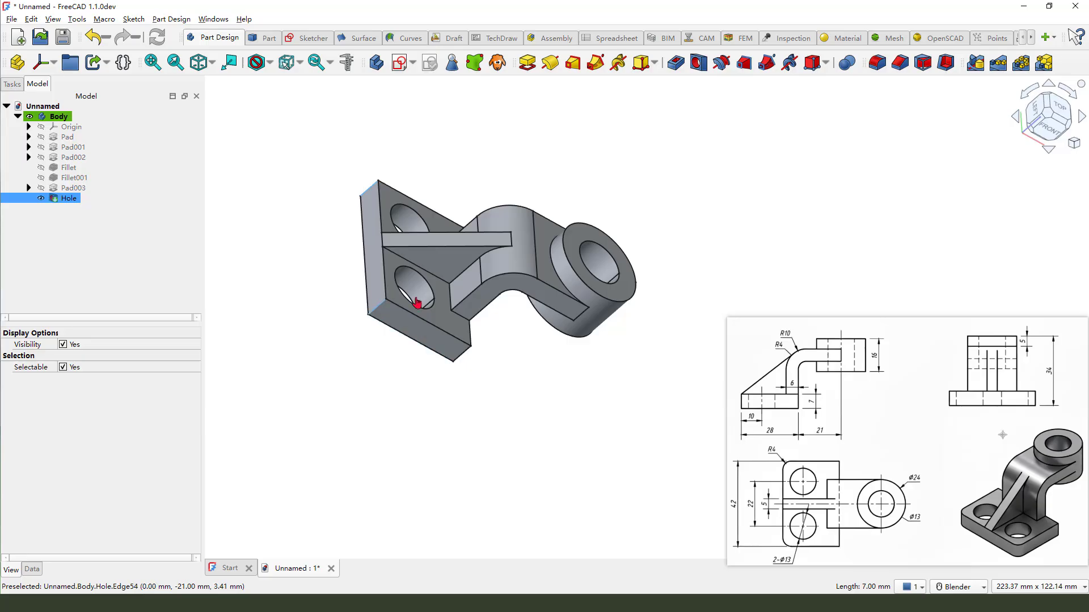
{"action": "left_click", "coordinate": [877, 62]}
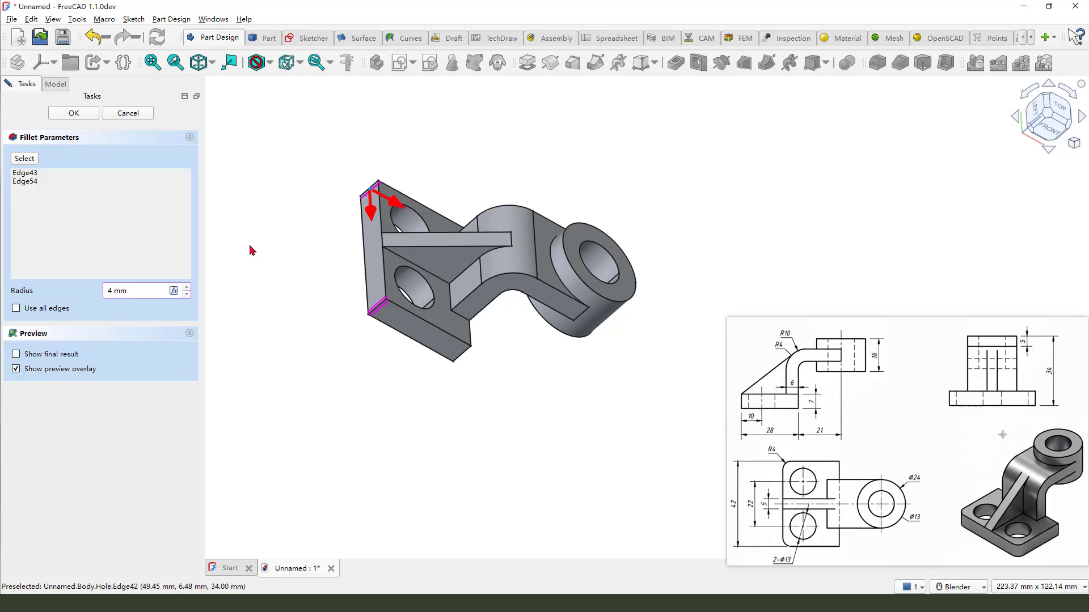
{"action": "left_click", "coordinate": [72, 112]}
Step: Change the body's shape appearance colour to yellow
{"action": "middle_click_drag", "start_coordinate": [352, 311], "coordinate": [445, 377]}
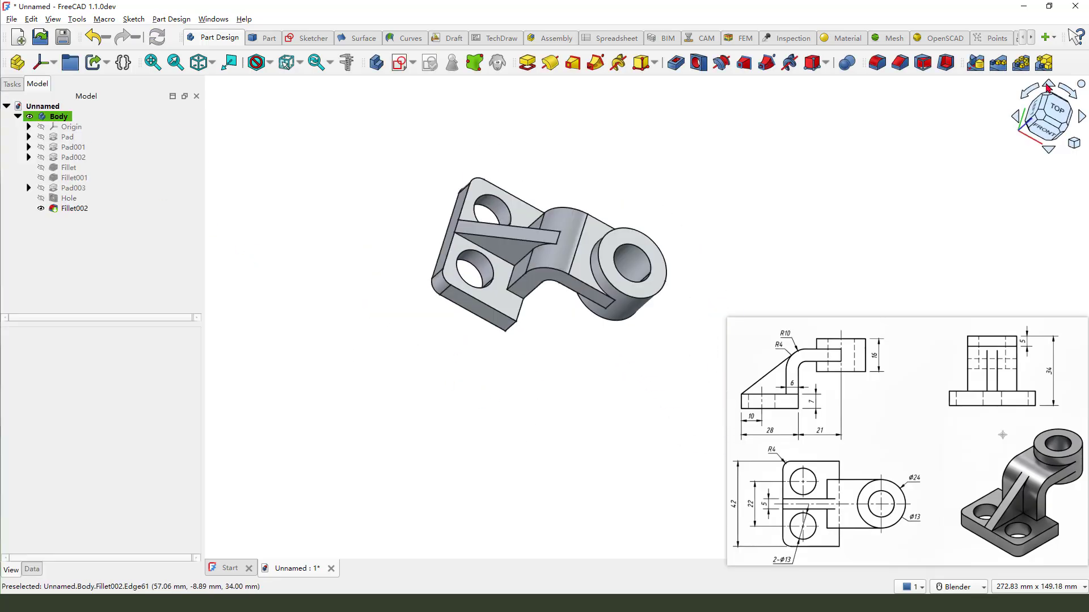
{"action": "left_click", "coordinate": [1039, 118]}
{"action": "scroll", "coordinate": [501, 368], "scroll_direction": "down", "scroll_amount": 3}
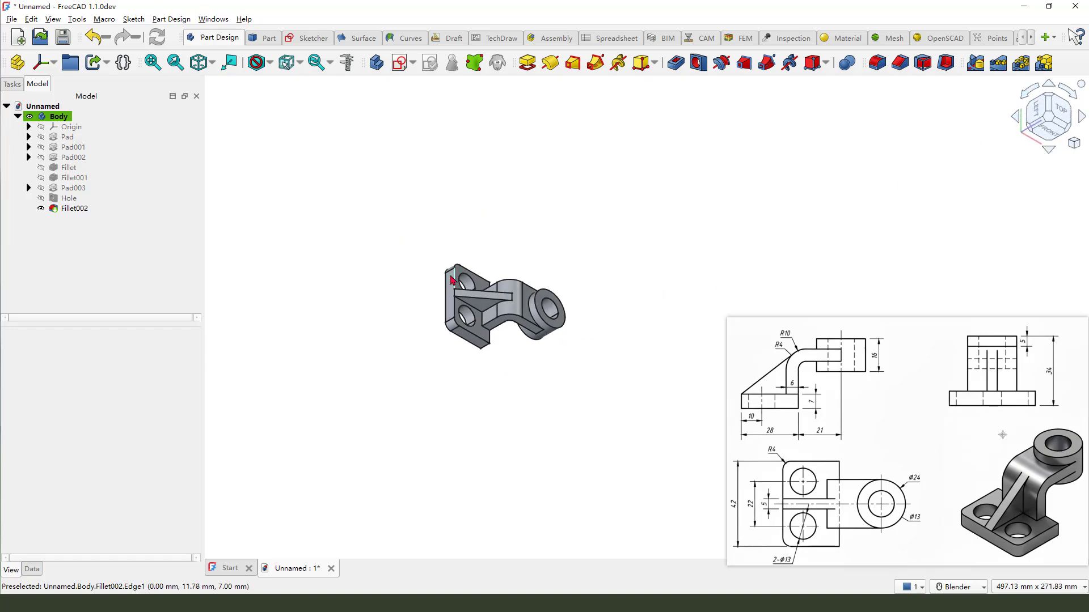
{"action": "middle_click_drag", "start_coordinate": [451, 274], "coordinate": [393, 246]}
{"action": "scroll", "coordinate": [559, 287], "scroll_direction": "up", "scroll_amount": 5}
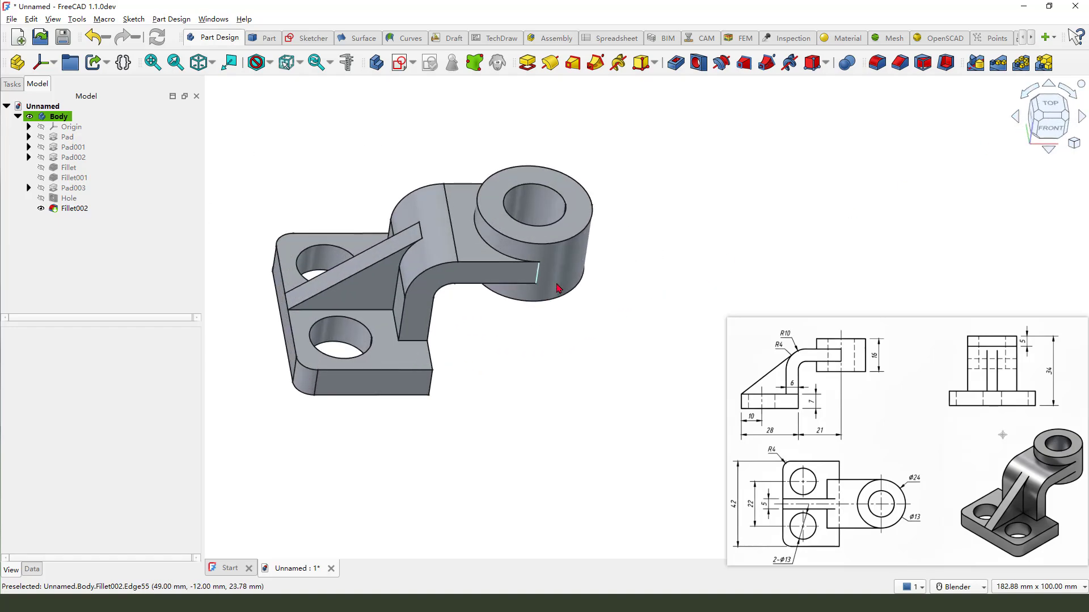
{"action": "left_click", "coordinate": [1041, 122]}
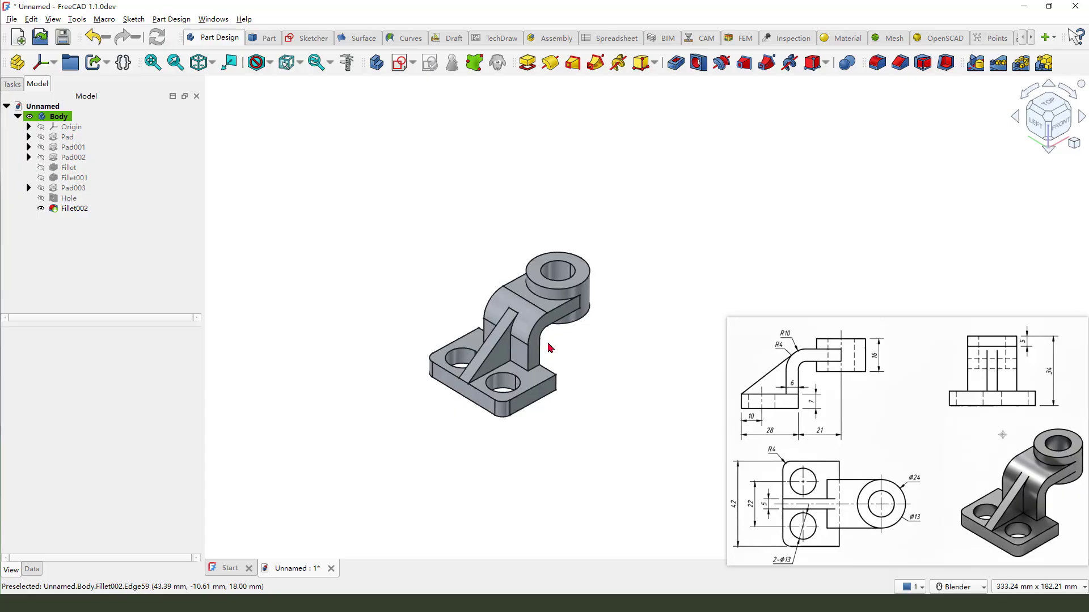
{"action": "left_click", "coordinate": [37, 119]}
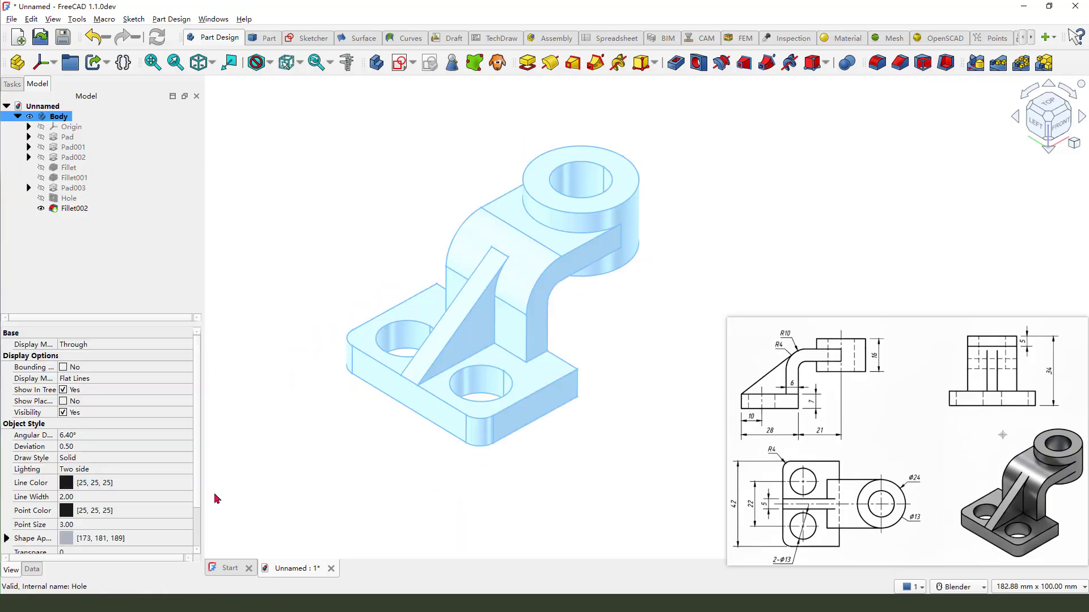
{"action": "left_click", "coordinate": [101, 540]}
{"action": "left_click", "coordinate": [131, 538]}
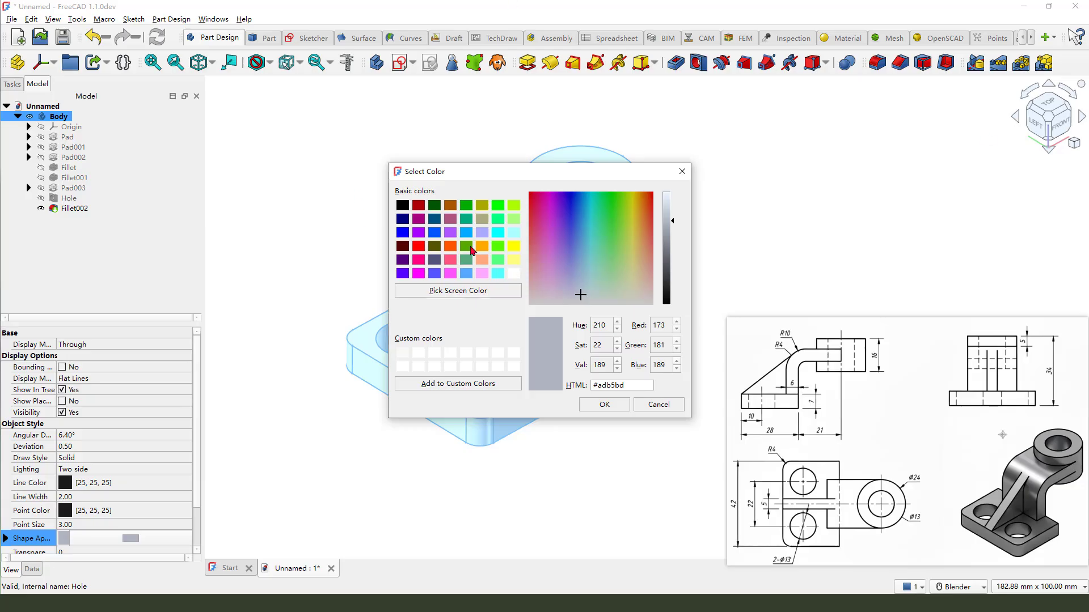
{"action": "left_click", "coordinate": [514, 248]}
{"action": "left_click", "coordinate": [601, 404]}
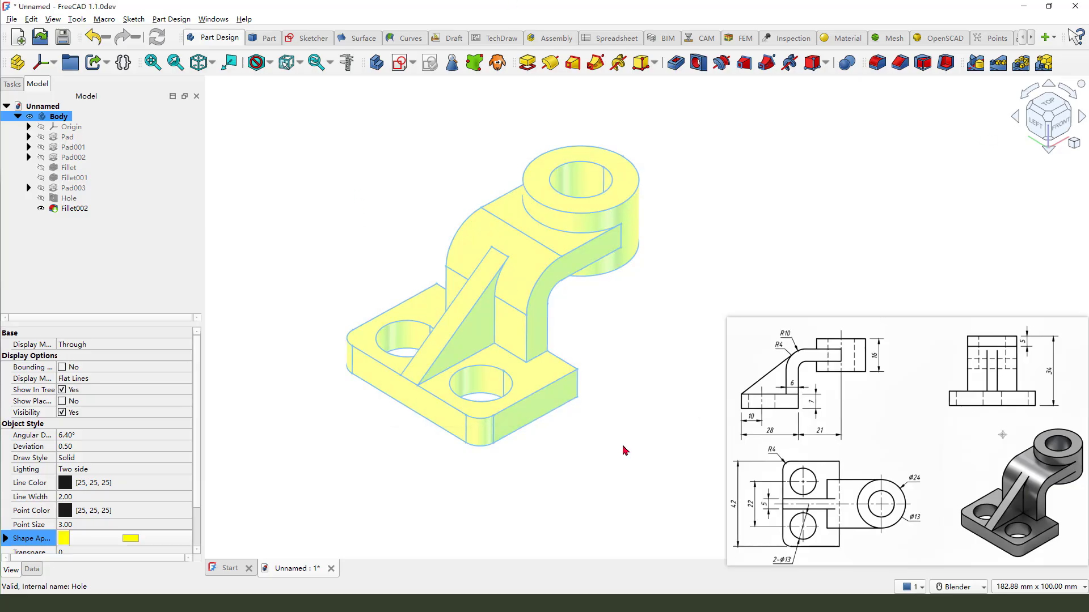
Step: Deselect the body and inspect the finished bracket against the reference drawing
{"action": "middle_click_drag", "start_coordinate": [622, 352], "coordinate": [623, 341]}
{"action": "scroll", "coordinate": [629, 346], "scroll_direction": "down", "scroll_amount": 1}
{"action": "double_click", "coordinate": [922, 426]}
{"action": "scroll", "coordinate": [510, 318], "scroll_direction": "up", "scroll_amount": 3}
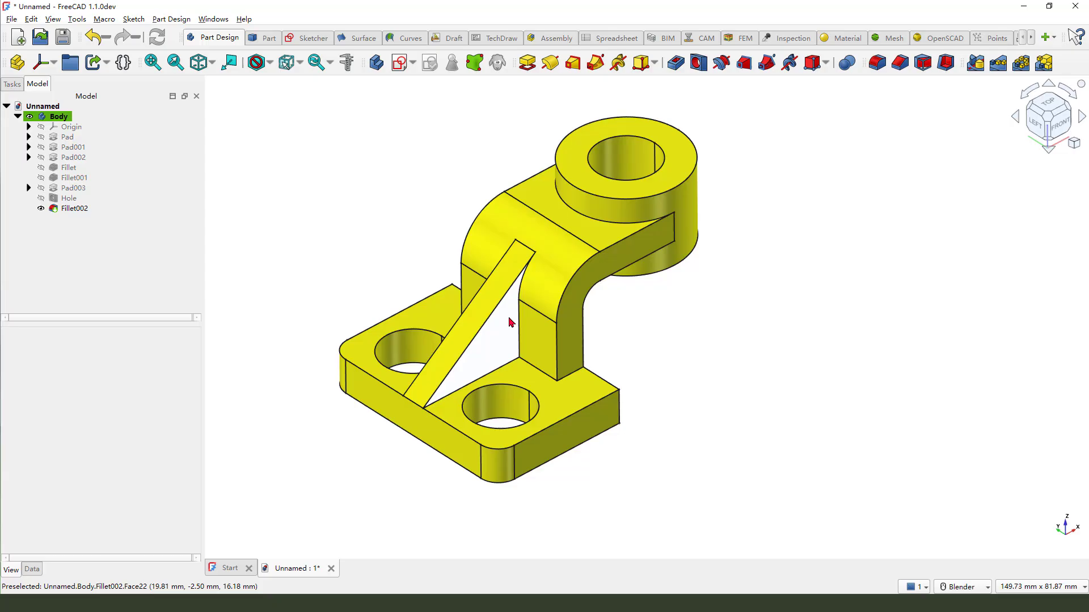
{"action": "scroll", "coordinate": [637, 344], "scroll_direction": "down", "scroll_amount": 2}
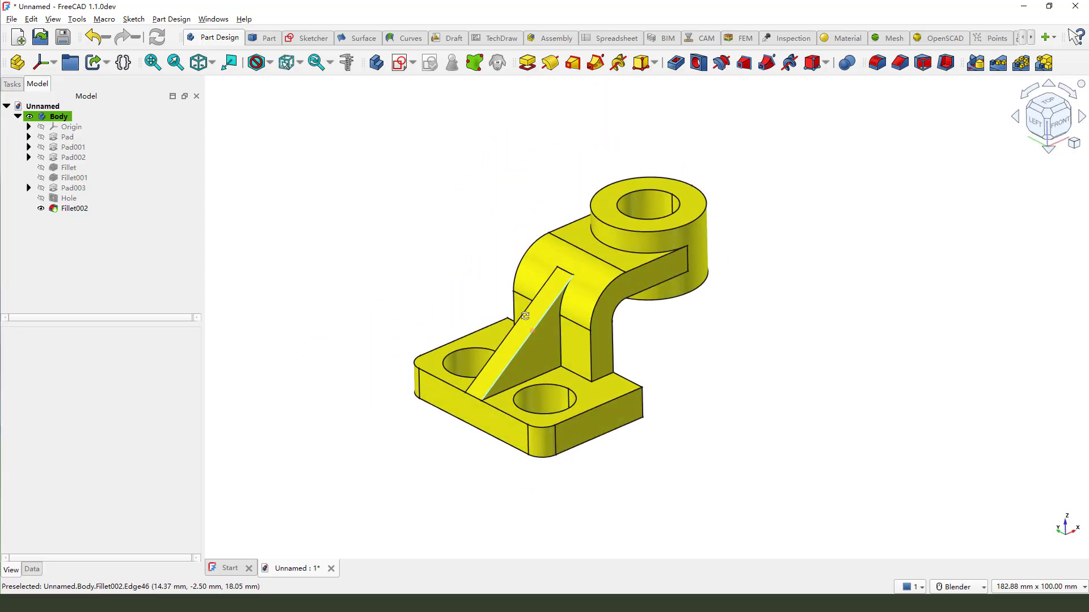